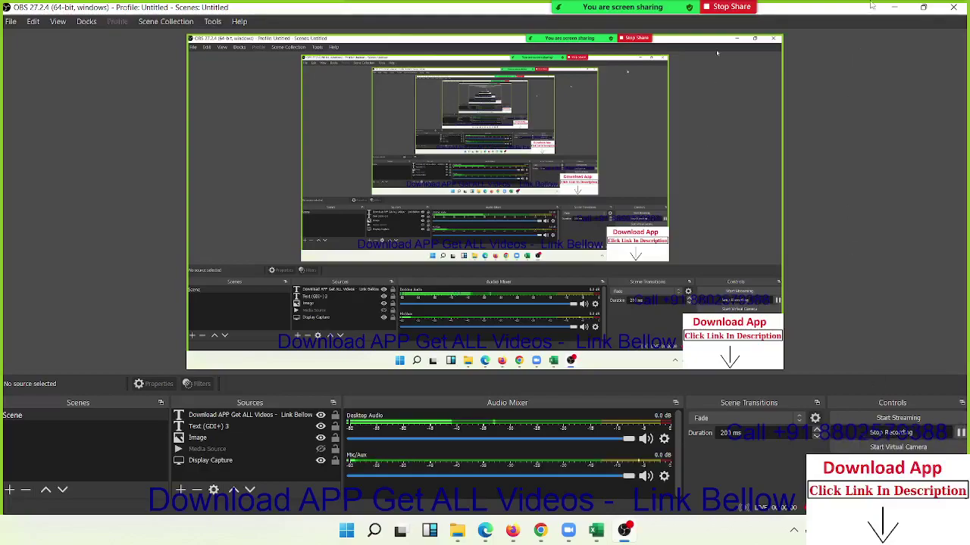
- Bring Excel forward and enter VBA in cell B1, fixing the typo
{"action": "left_click", "coordinate": [895, 7]}
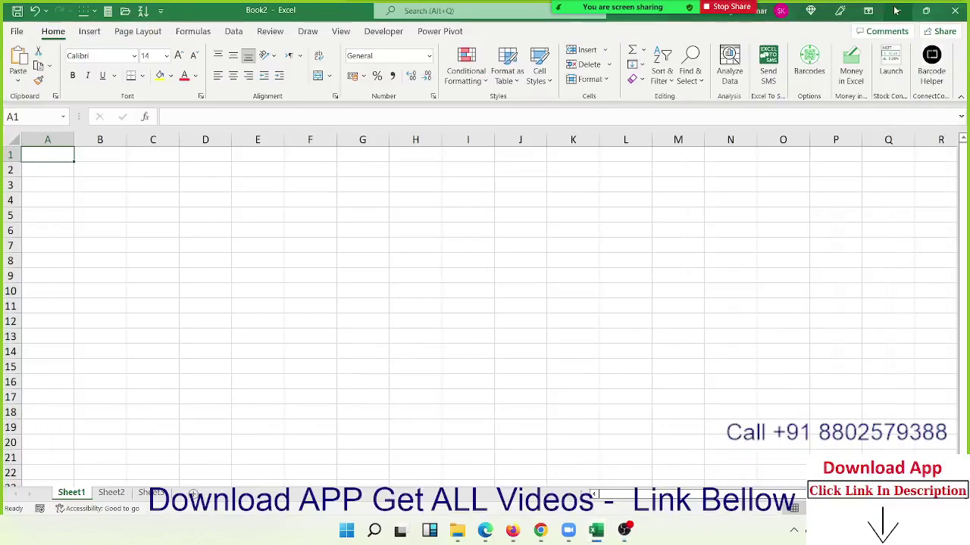
{"action": "left_click", "coordinate": [661, 304]}
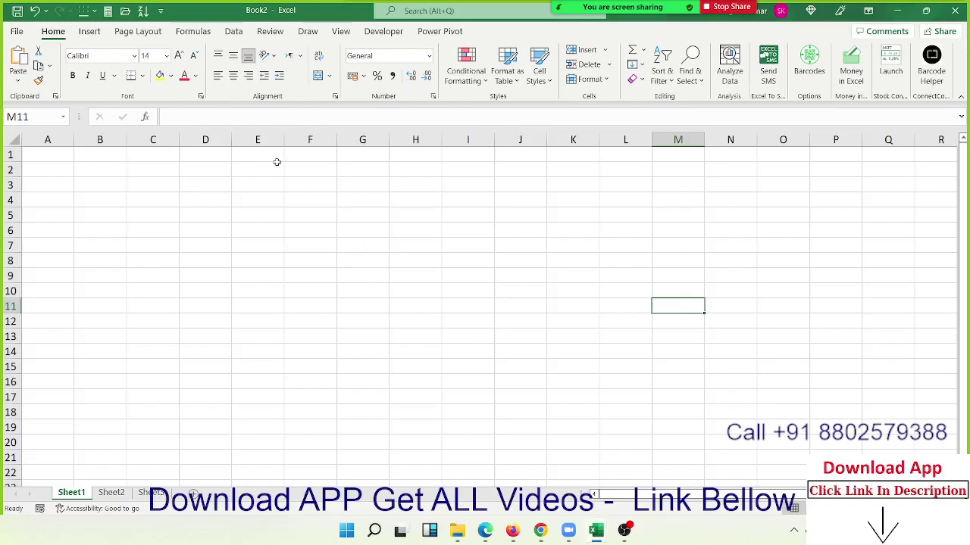
{"action": "left_click", "coordinate": [93, 157]}
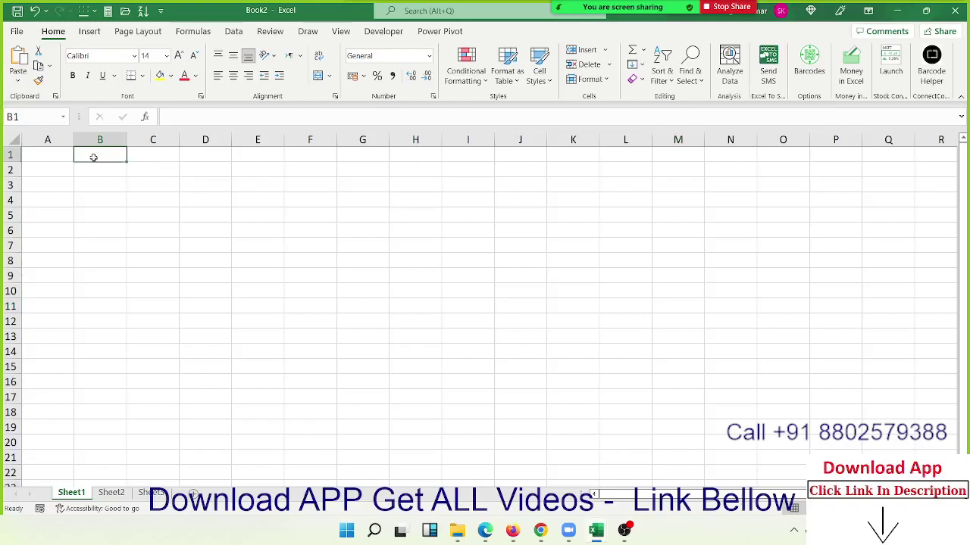
{"action": "type", "text": "VNB"}
{"action": "key", "text": "BackSpace"}
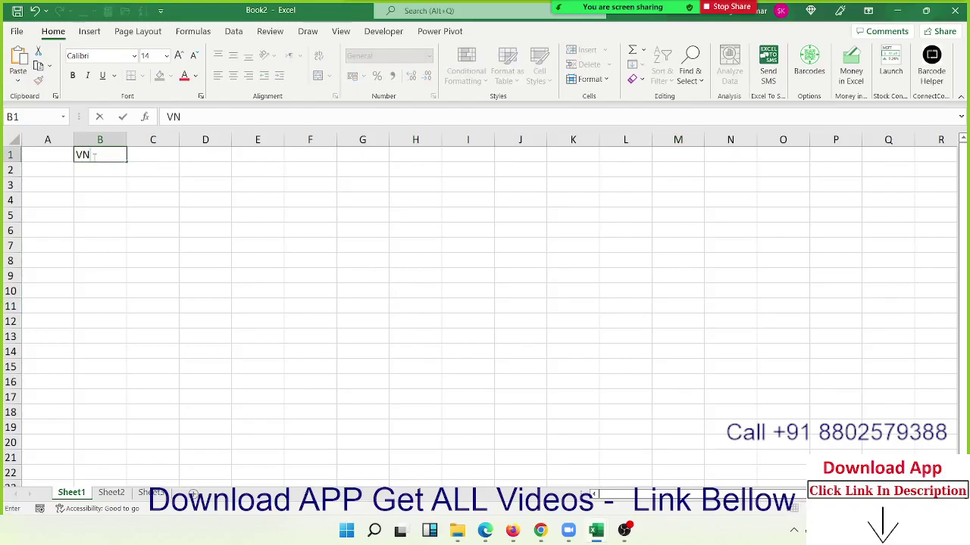
{"action": "key", "text": "BackSpace"}
{"action": "type", "text": "BA"}
{"action": "key", "text": "Return"}
- Clear B1, undo and redo the deletion, then retype VBA in B1
{"action": "left_click", "coordinate": [97, 154]}
{"action": "key", "text": "Delete"}
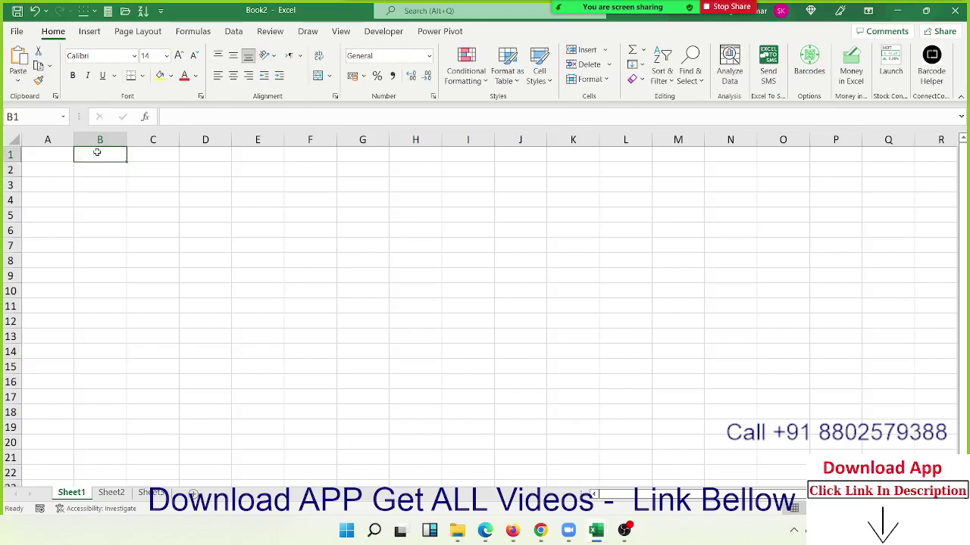
{"action": "key", "text": "Return"}
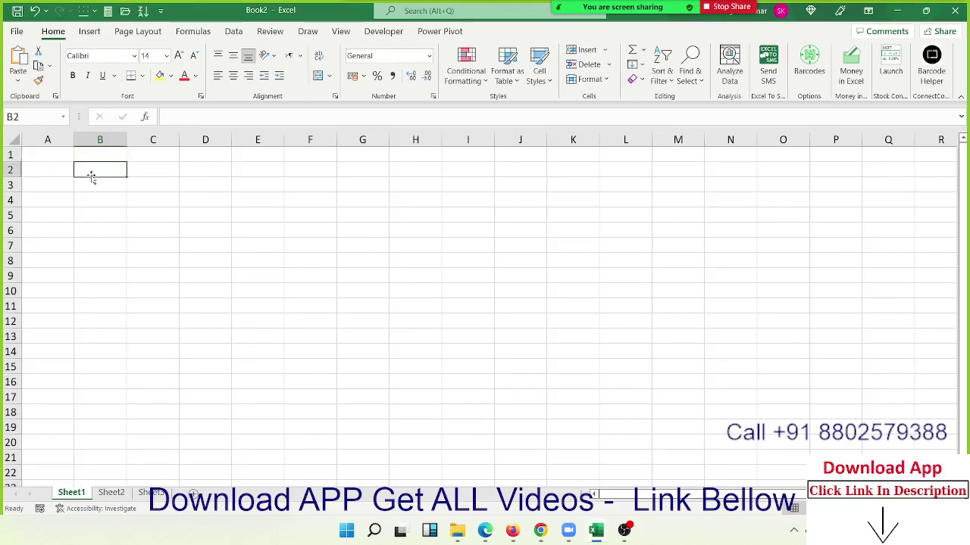
{"action": "left_click", "coordinate": [102, 154]}
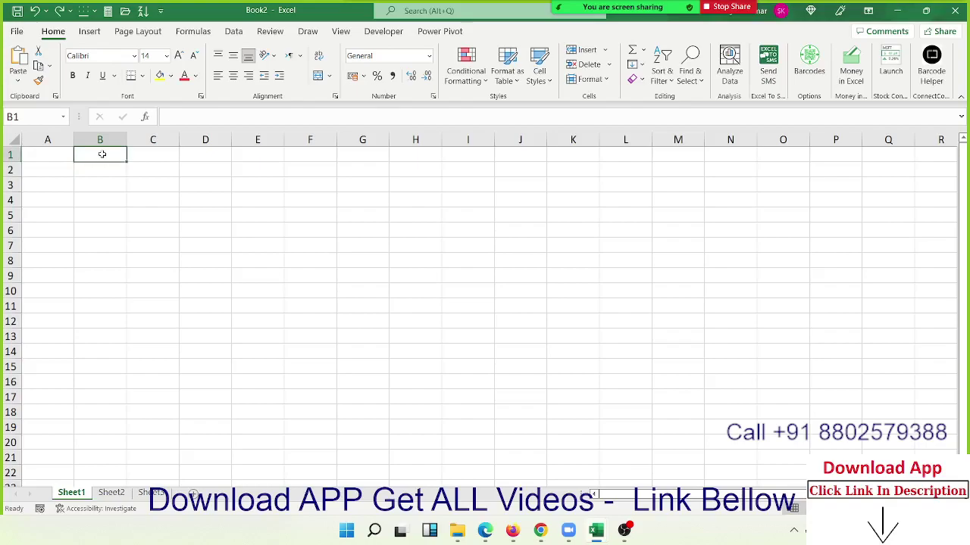
{"action": "key", "text": "ctrl+z"}
{"action": "key", "text": "ctrl+y"}
{"action": "type", "text": "VBA"}
{"action": "key", "text": "Return"}
{"action": "left_click", "coordinate": [102, 154]}
- Increase the VBA title's font in B1 to 72 pt
{"action": "left_click", "coordinate": [179, 56]}
{"action": "left_click", "coordinate": [180, 56]}
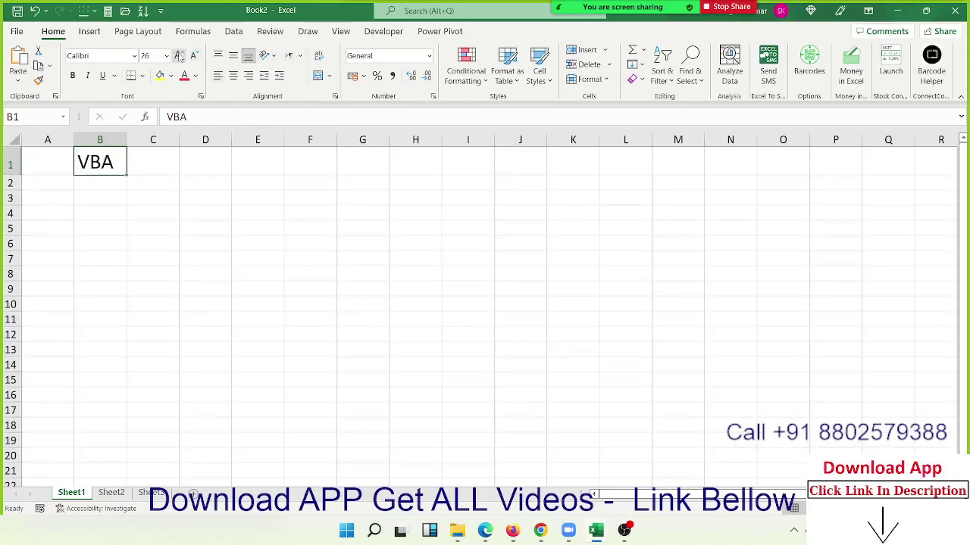
{"action": "left_click", "coordinate": [180, 56]}
{"action": "left_click", "coordinate": [179, 56]}
- Enter VB6 in B2 and VBs in B3, then select both entries
{"action": "left_click", "coordinate": [120, 232]}
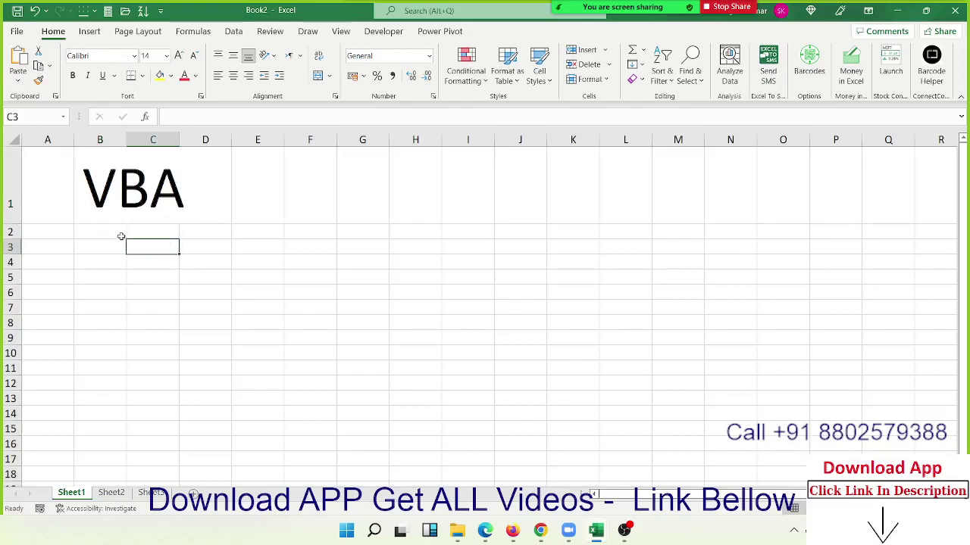
{"action": "type", "text": "VBA"}
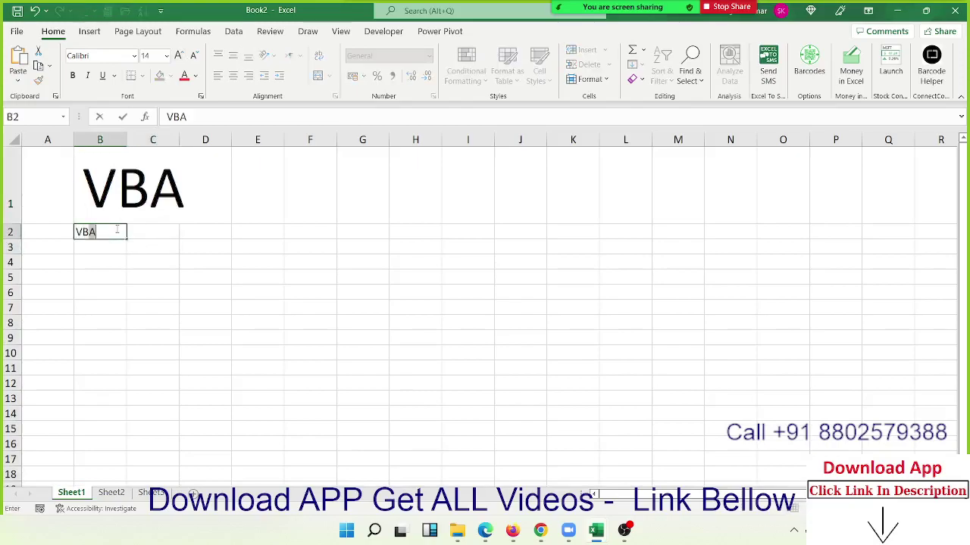
{"action": "type", "text": "6"}
{"action": "key", "text": "Return"}
{"action": "type", "text": "V"}
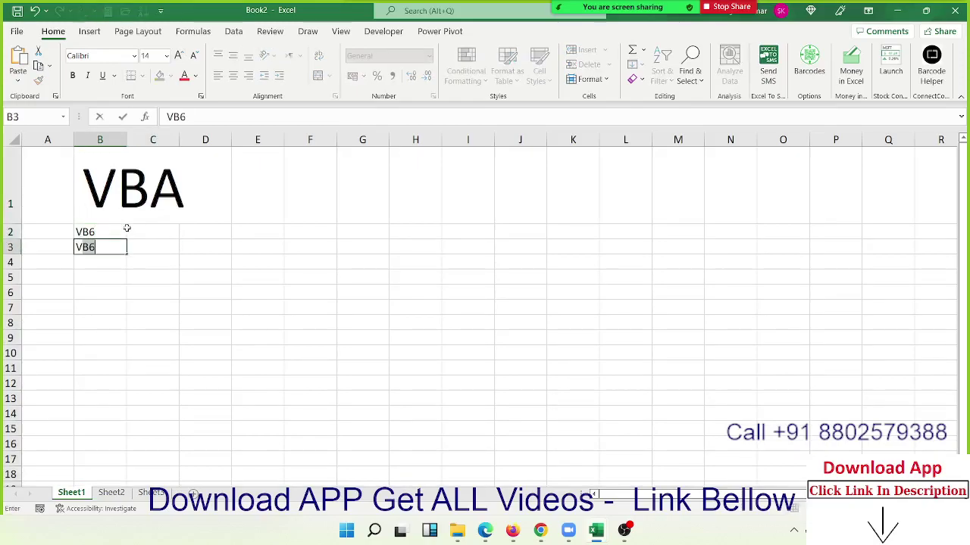
{"action": "type", "text": "Bs"}
{"action": "key", "text": "Return"}
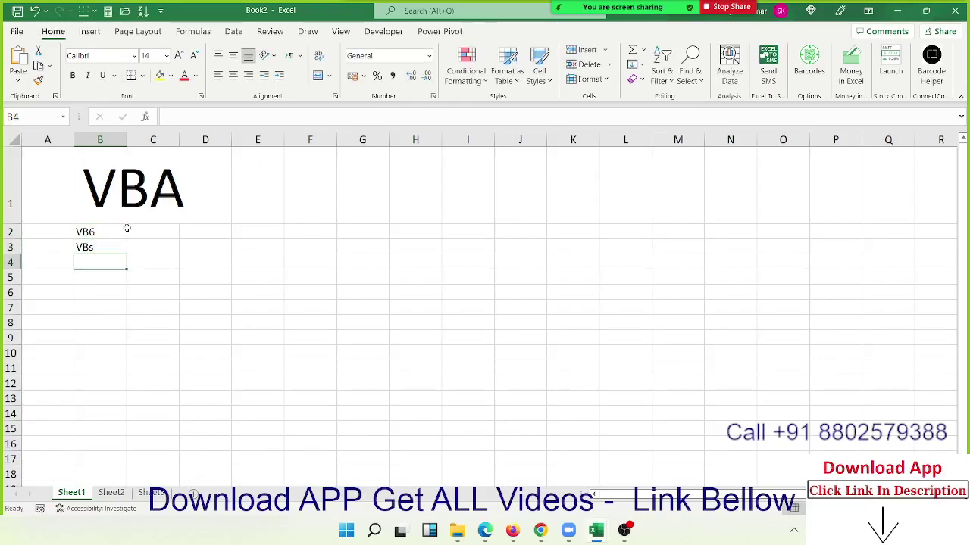
{"action": "key", "text": "Up"}
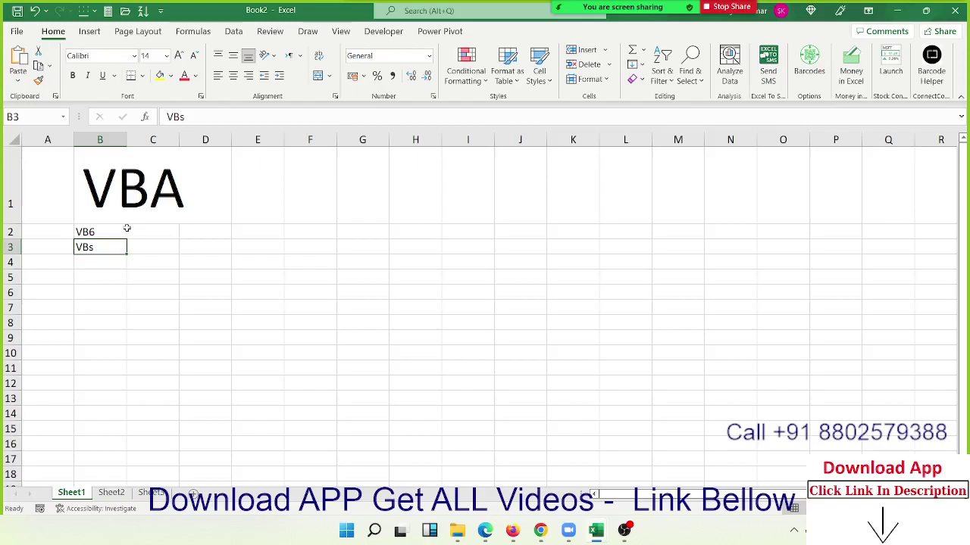
{"action": "left_click", "coordinate": [127, 228]}
- Delete the VB6 and VBs entries from B2:B3
{"action": "key", "text": "shift+Down"}
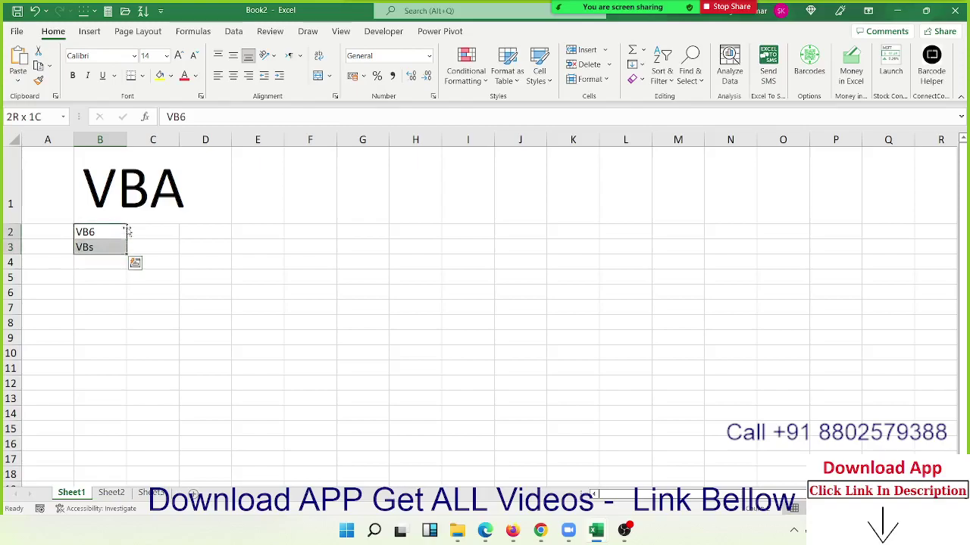
{"action": "key", "text": "Delete"}
{"action": "key", "text": "Up"}
{"action": "key", "text": "Down"}
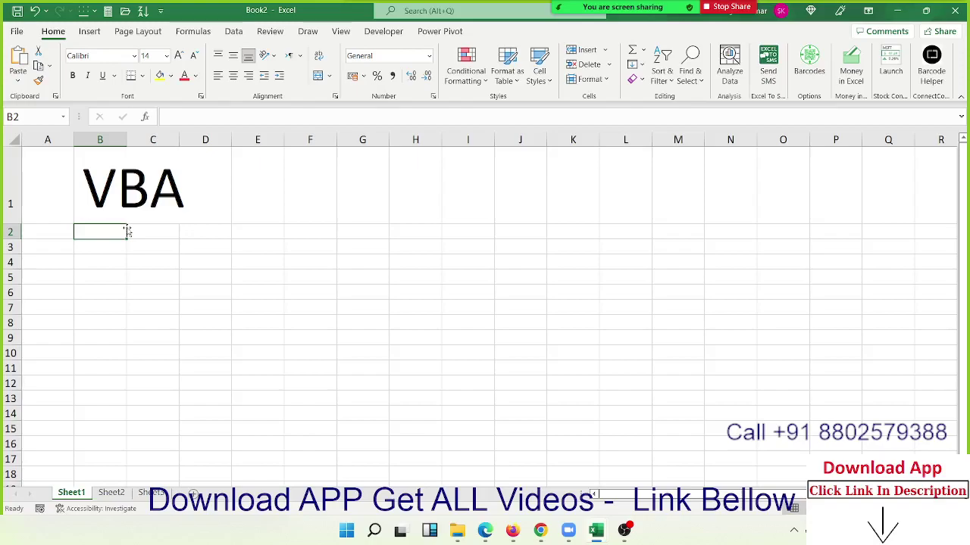
- Move around the cells beside the VBA title, ending on C1
{"action": "left_click", "coordinate": [128, 231]}
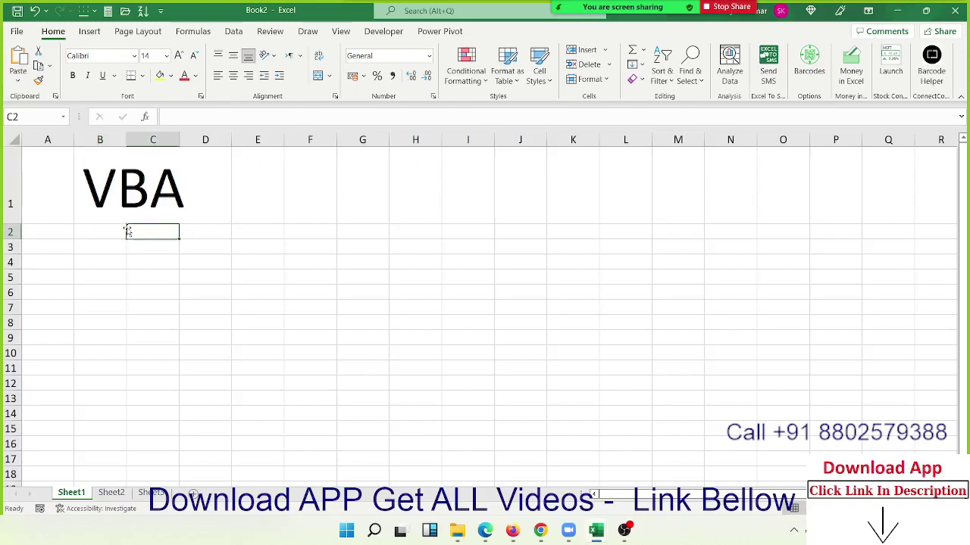
{"action": "key", "text": "Right"}
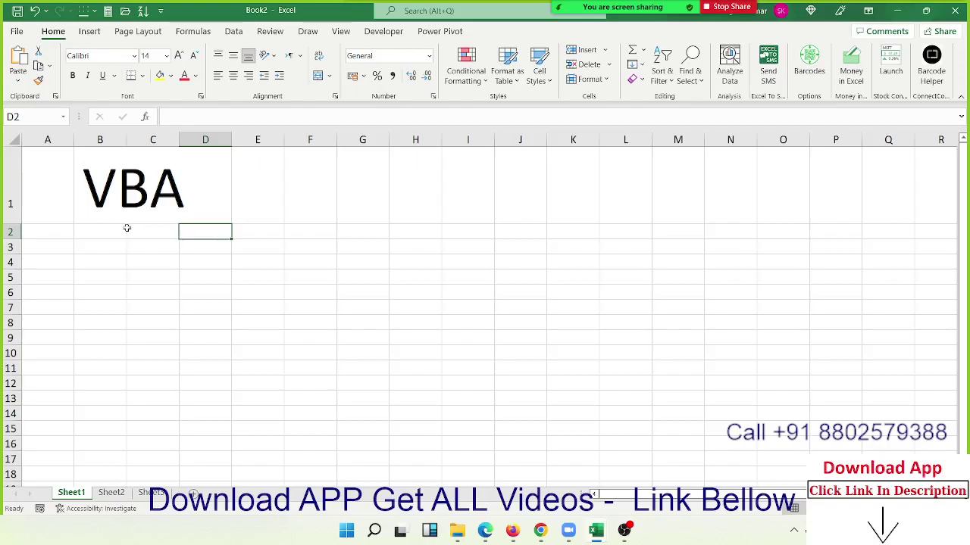
{"action": "left_click", "coordinate": [128, 230]}
{"action": "left_click", "coordinate": [125, 222]}
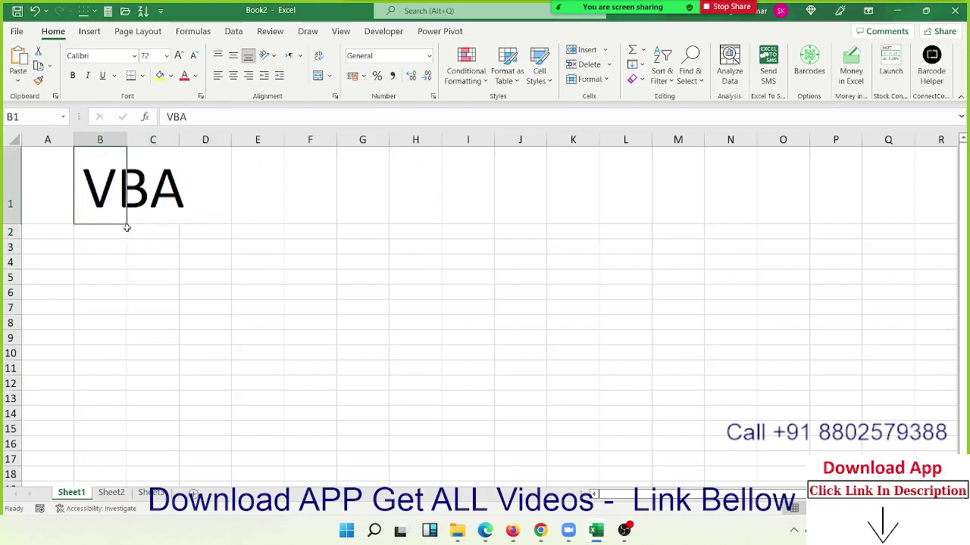
{"action": "left_click", "coordinate": [124, 229]}
{"action": "left_click", "coordinate": [127, 231]}
{"action": "key", "text": "Right"}
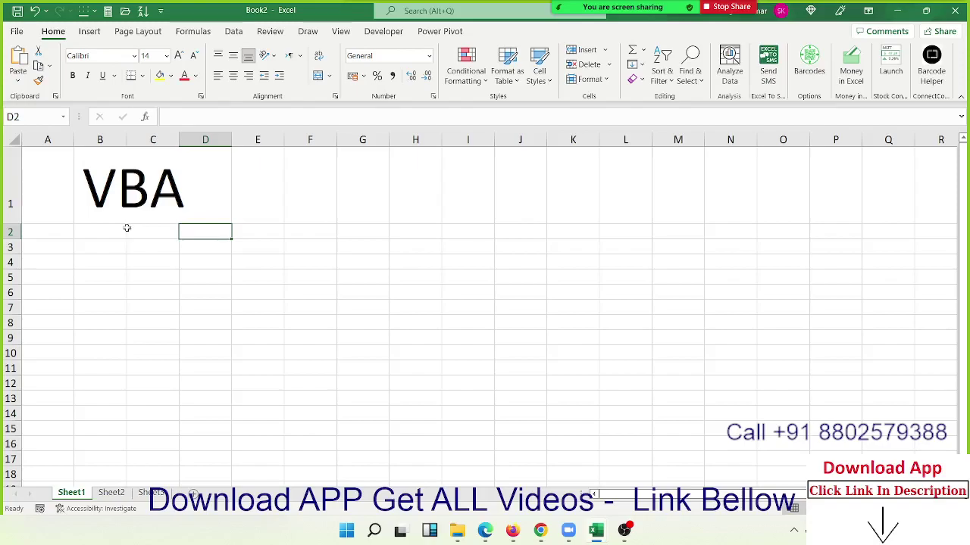
{"action": "key", "text": "Up"}
{"action": "key", "text": "Left"}
{"action": "key", "text": "Left"}
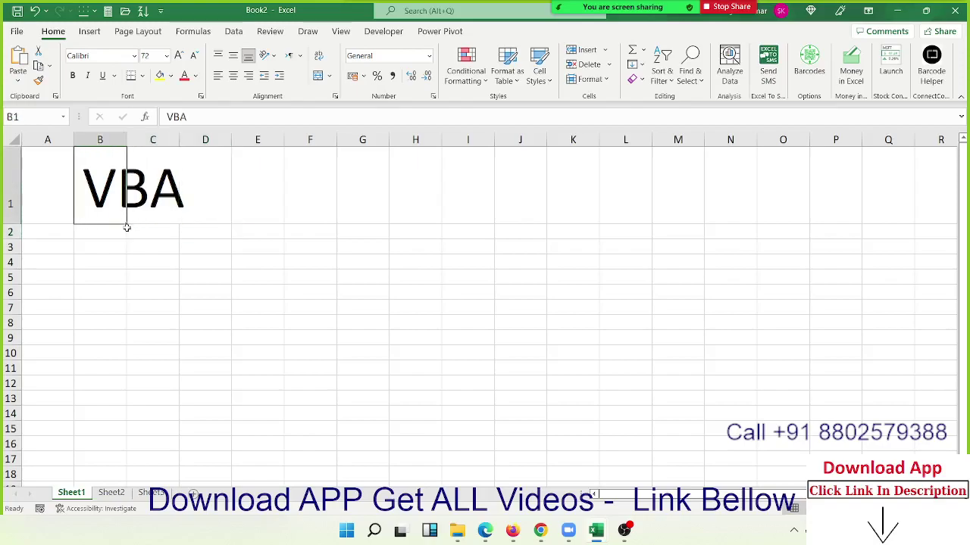
{"action": "key", "text": "Right"}
- Enter the label Macros in cell D3
{"action": "key", "text": "Right"}
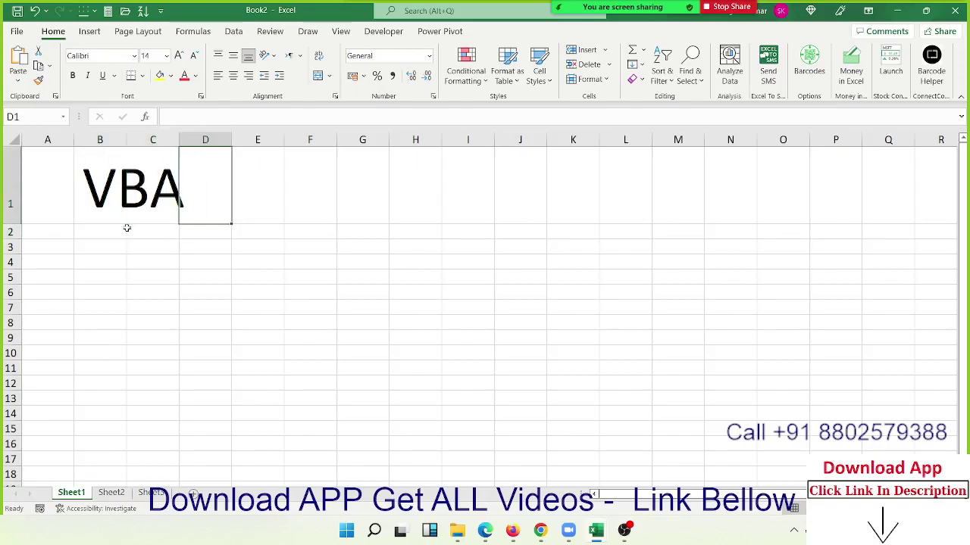
{"action": "key", "text": "Right"}
{"action": "key", "text": "Down"}
{"action": "key", "text": "Down"}
{"action": "key", "text": "Left"}
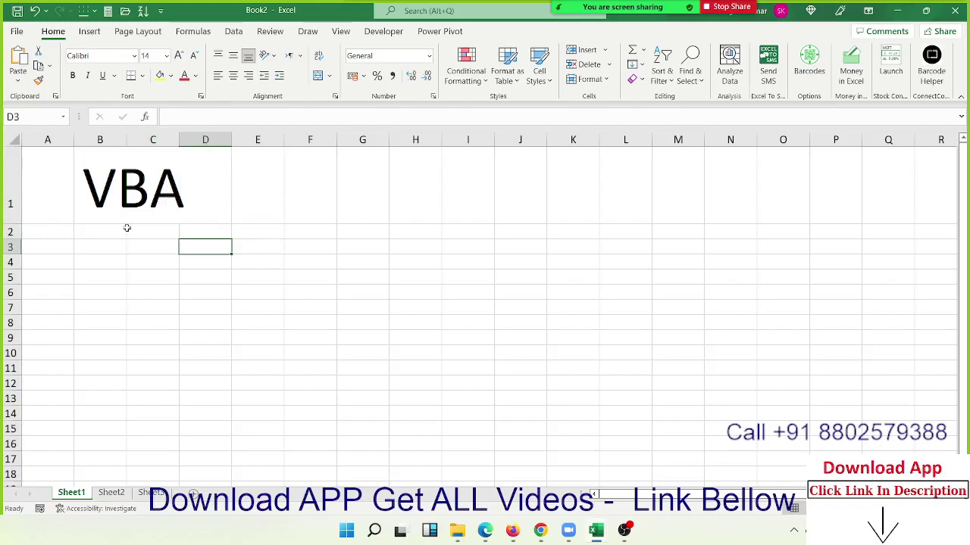
{"action": "type", "text": "Mac"}
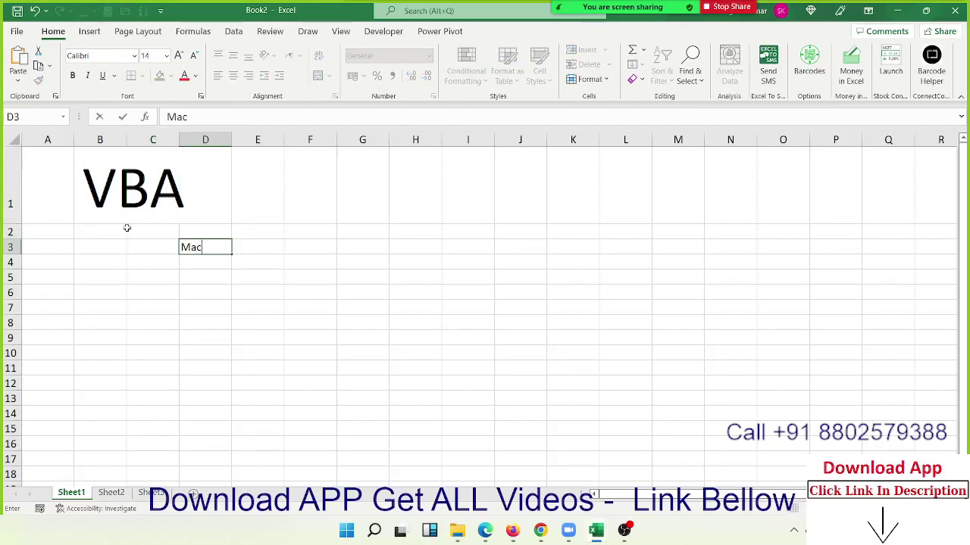
{"action": "type", "text": "ros"}
{"action": "key", "text": "Return"}
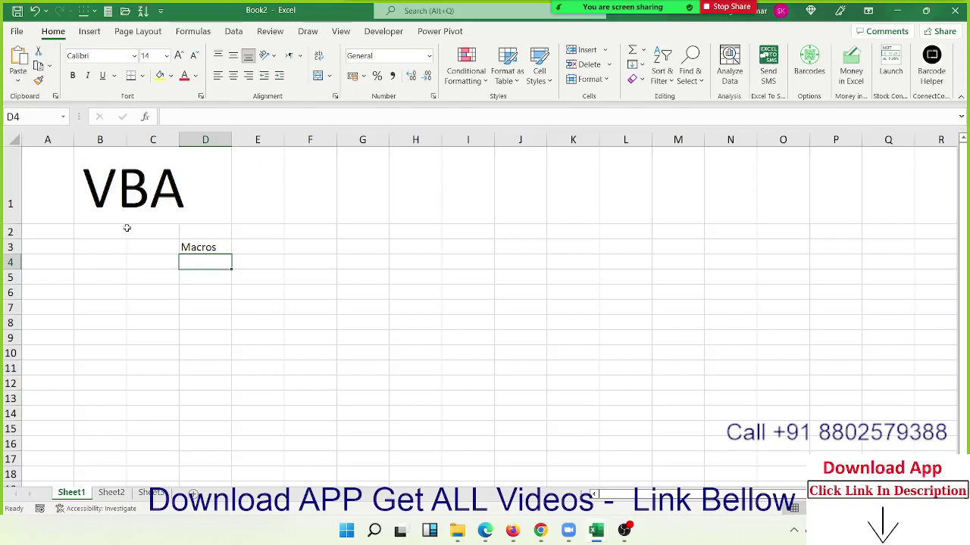
{"action": "left_click", "coordinate": [184, 281]}
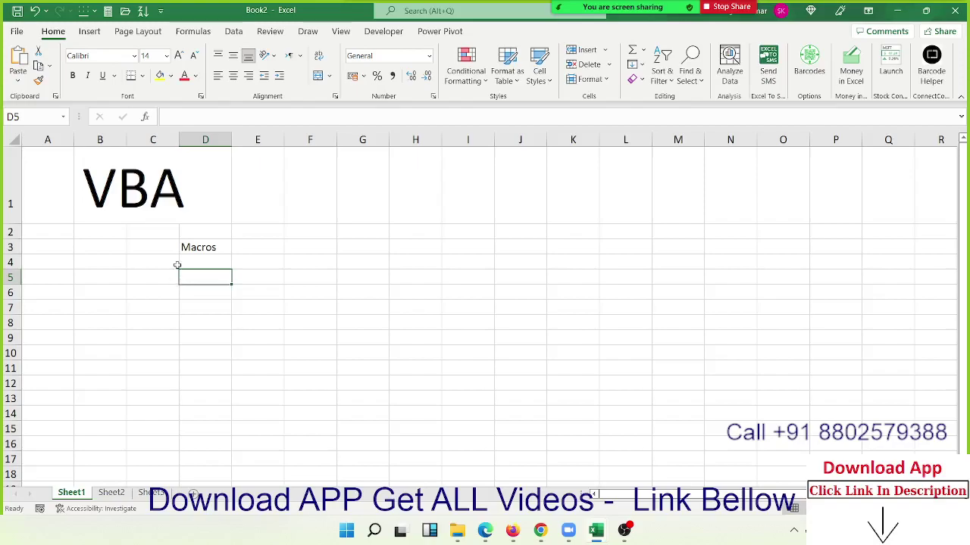
- Look over the if_4 loop macro code, then bring the Book2 worksheet back to front
{"action": "left_click", "coordinate": [383, 33]}
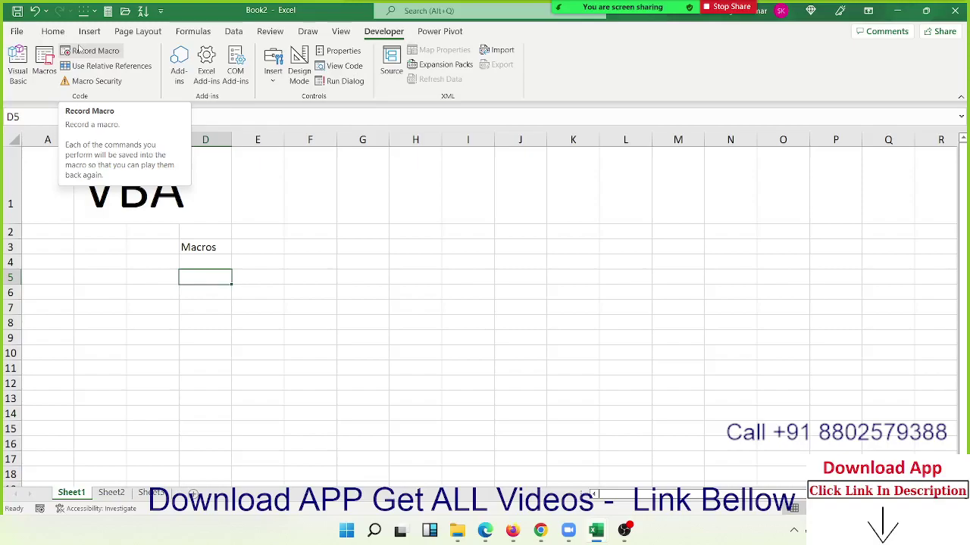
{"action": "left_click", "coordinate": [212, 246]}
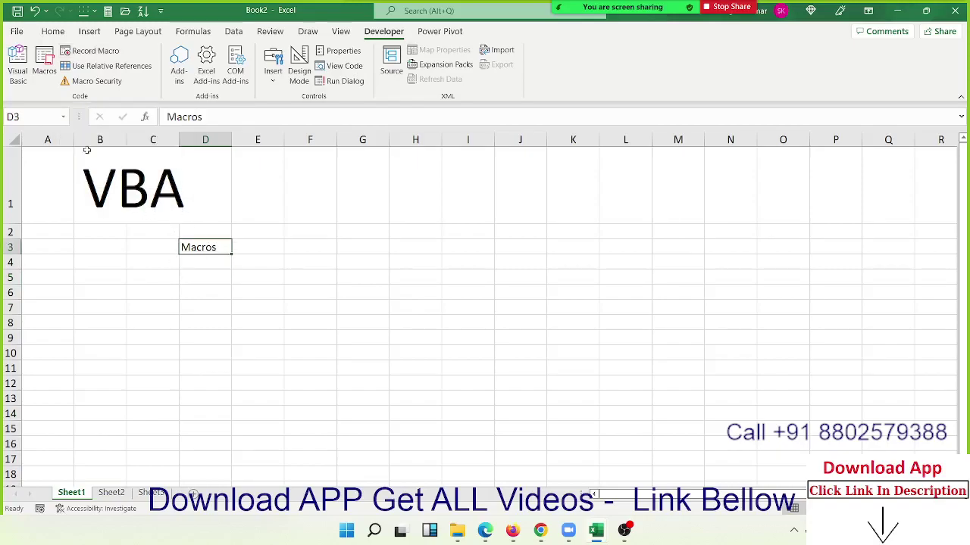
{"action": "left_click", "coordinate": [18, 74]}
{"action": "left_click", "coordinate": [216, 225]}
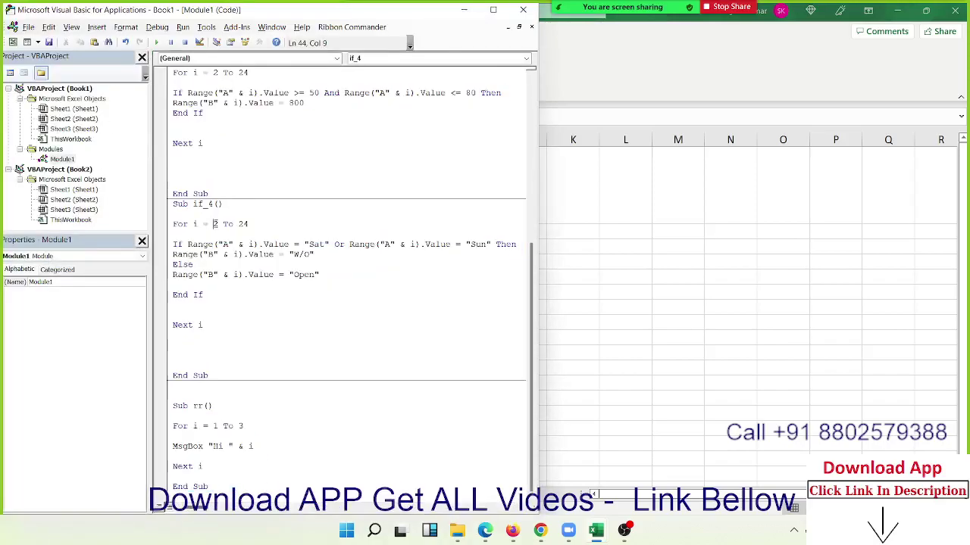
{"action": "scroll", "coordinate": [196, 176], "scroll_direction": "up", "scroll_amount": 4}
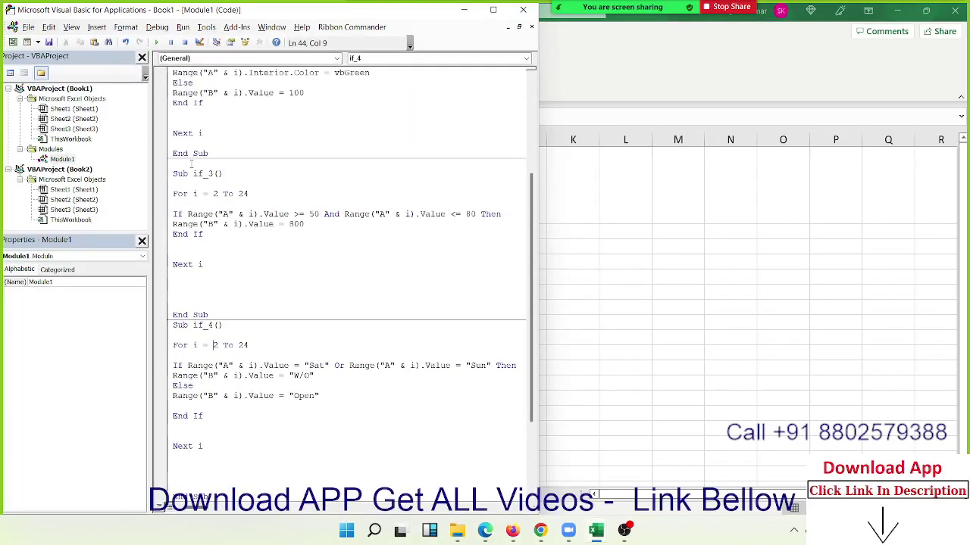
{"action": "scroll", "coordinate": [195, 176], "scroll_direction": "up", "scroll_amount": 5}
{"action": "scroll", "coordinate": [190, 163], "scroll_direction": "up", "scroll_amount": 1}
{"action": "left_click", "coordinate": [556, 217]}
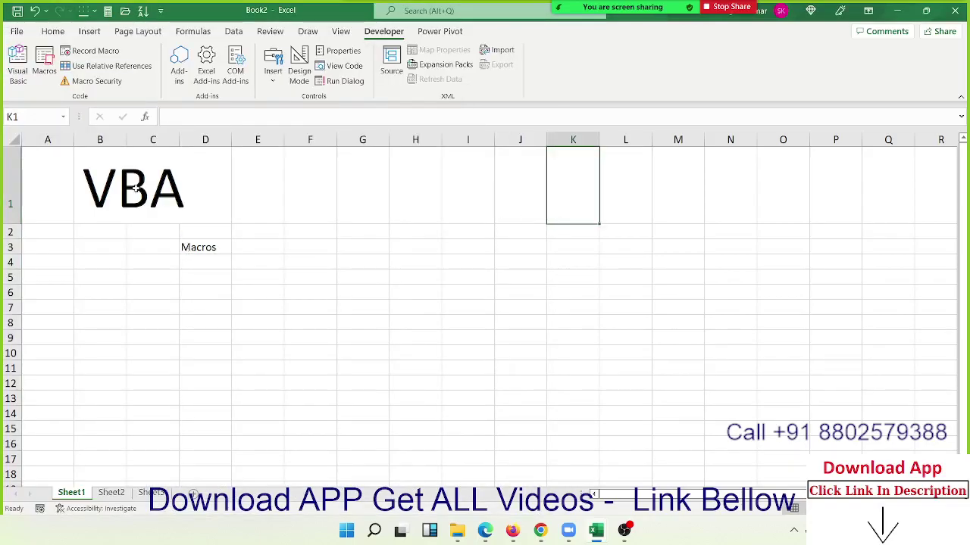
{"action": "left_click", "coordinate": [91, 53]}
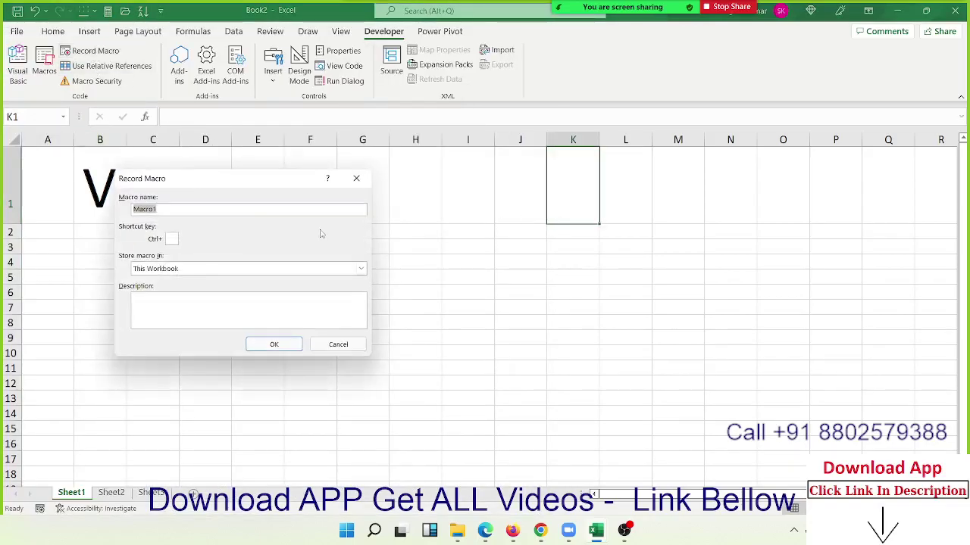
{"action": "left_click", "coordinate": [338, 344]}
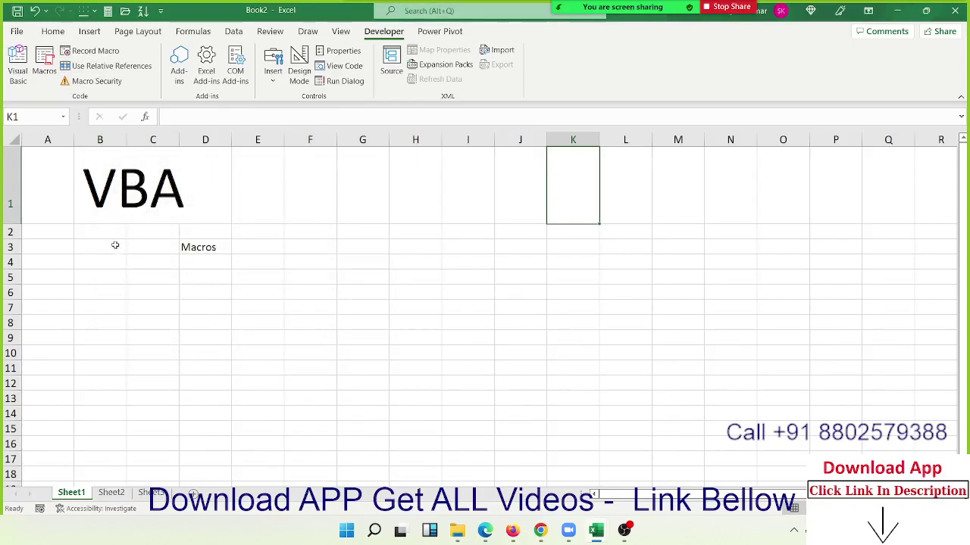
{"action": "left_click", "coordinate": [105, 219]}
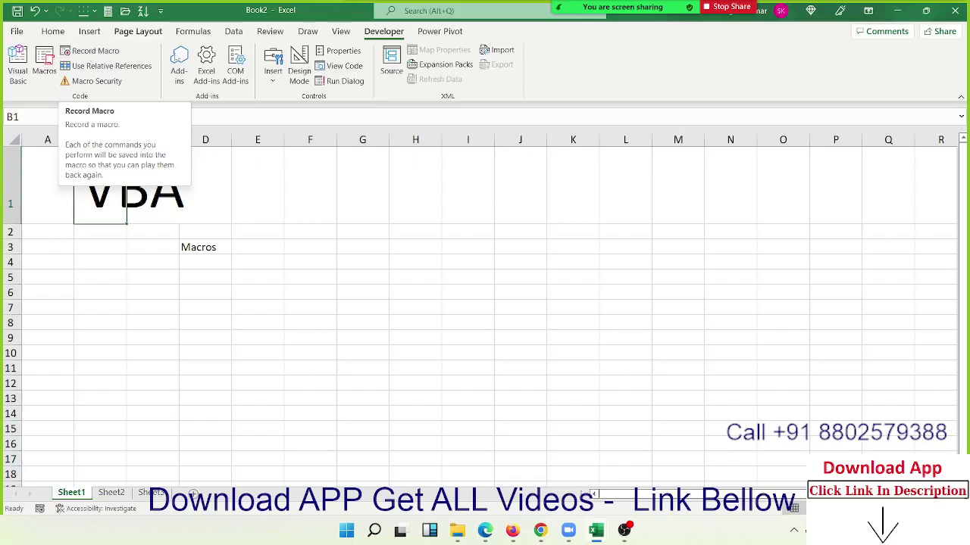
- Select D3 and D4, then switch to the Book1 Sales workbook
{"action": "left_click", "coordinate": [220, 250]}
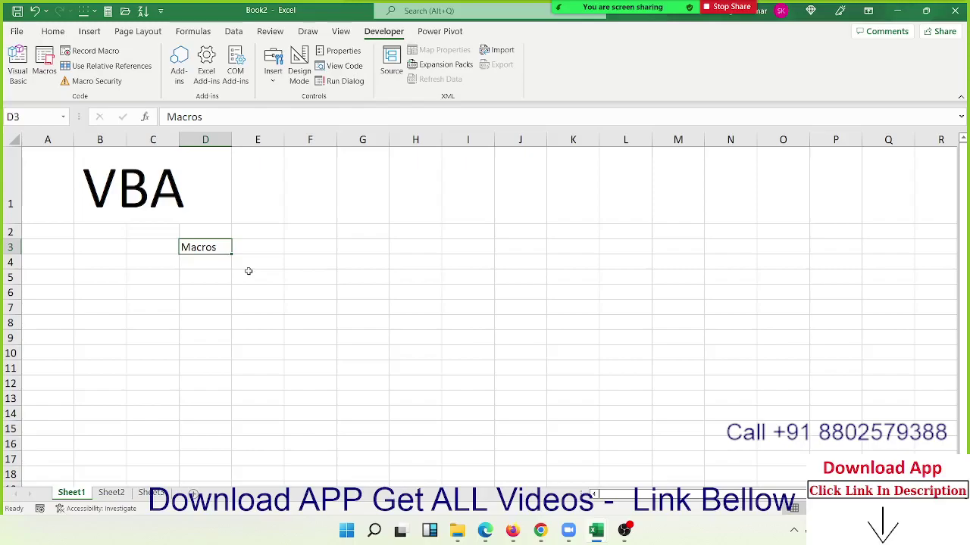
{"action": "left_click", "coordinate": [219, 261]}
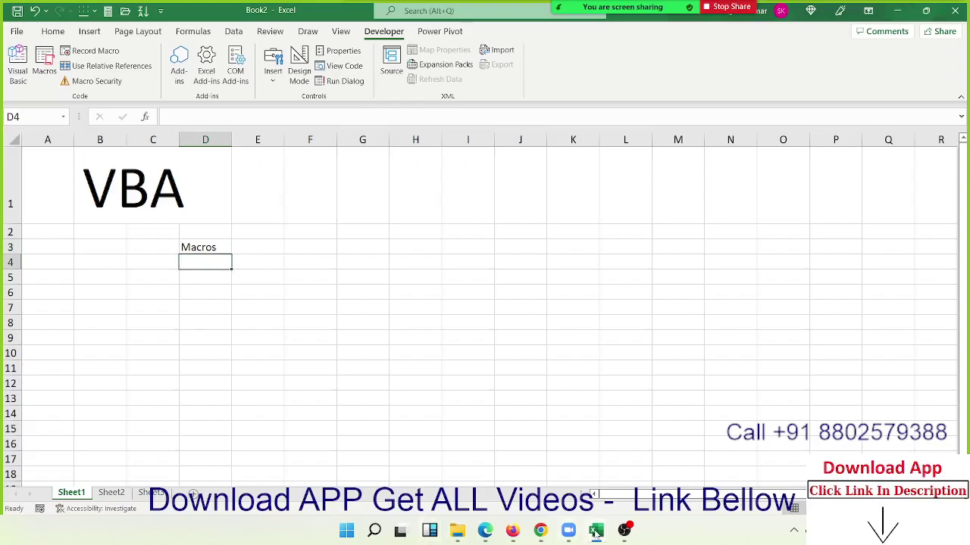
{"action": "mouse_move", "coordinate": [596, 530]}
{"action": "left_click", "coordinate": [516, 496]}
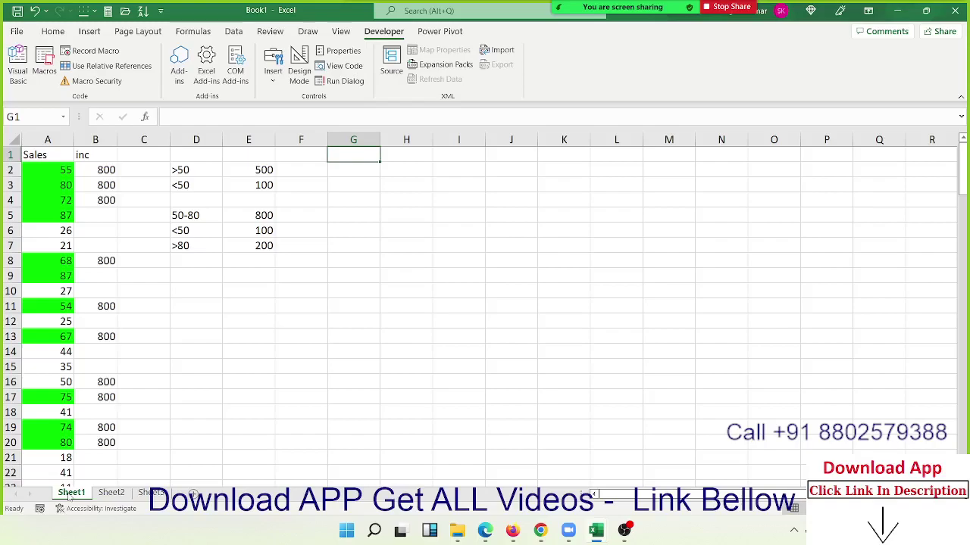
- Clear the inc values in B2:B24 and the criteria table in C2:F9
{"action": "left_click", "coordinate": [107, 165]}
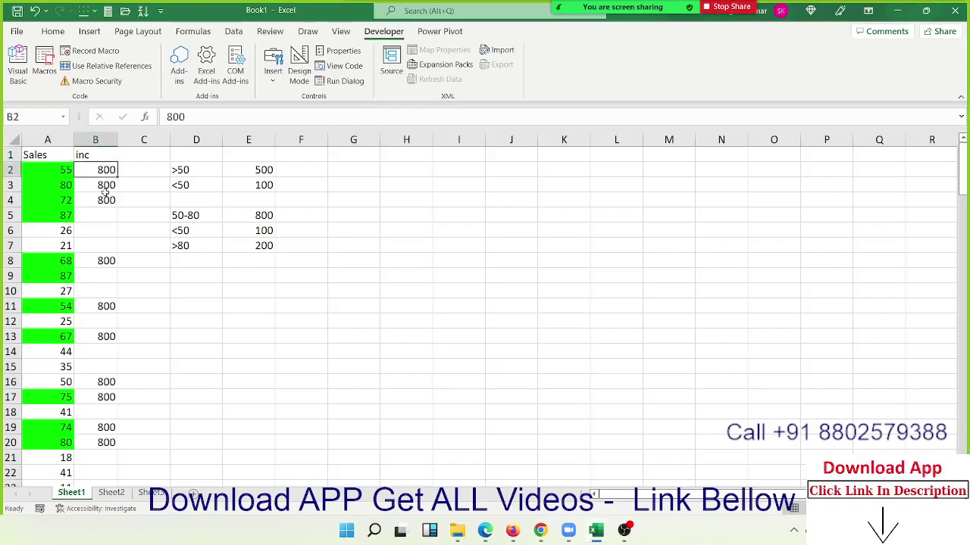
{"action": "scroll", "coordinate": [110, 299], "scroll_direction": "down", "scroll_amount": 3}
{"action": "left_click", "coordinate": [109, 350], "text": "shift"}
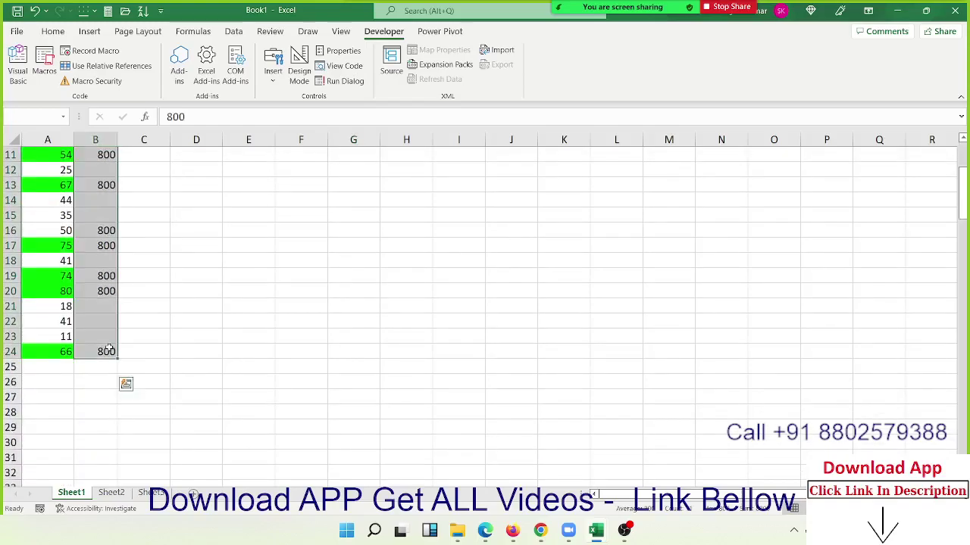
{"action": "scroll", "coordinate": [109, 350], "scroll_direction": "up", "scroll_amount": 3}
{"action": "left_click_drag", "start_coordinate": [168, 173], "coordinate": [301, 275]}
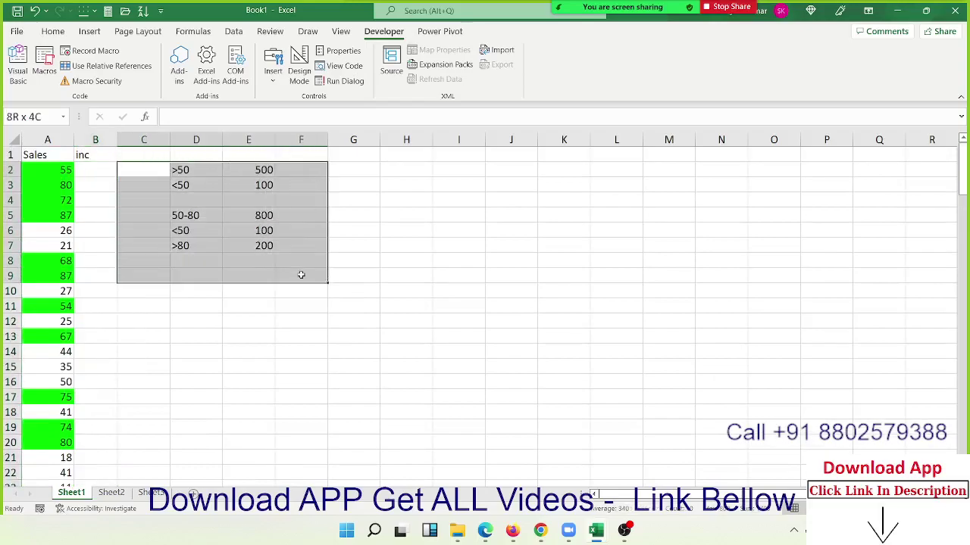
{"action": "key", "text": "Delete"}
- Set column A's fill colour to No Fill
{"action": "left_click", "coordinate": [51, 136]}
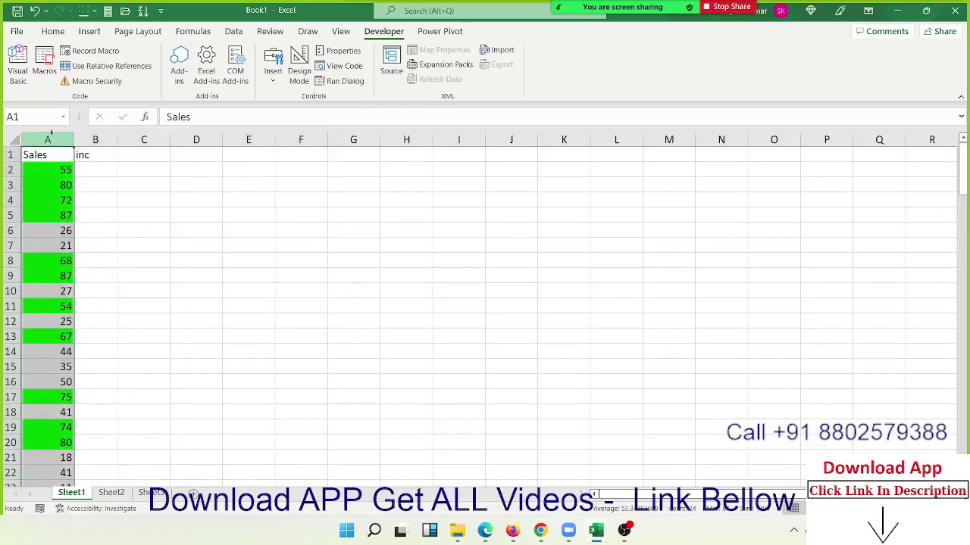
{"action": "left_click", "coordinate": [54, 31]}
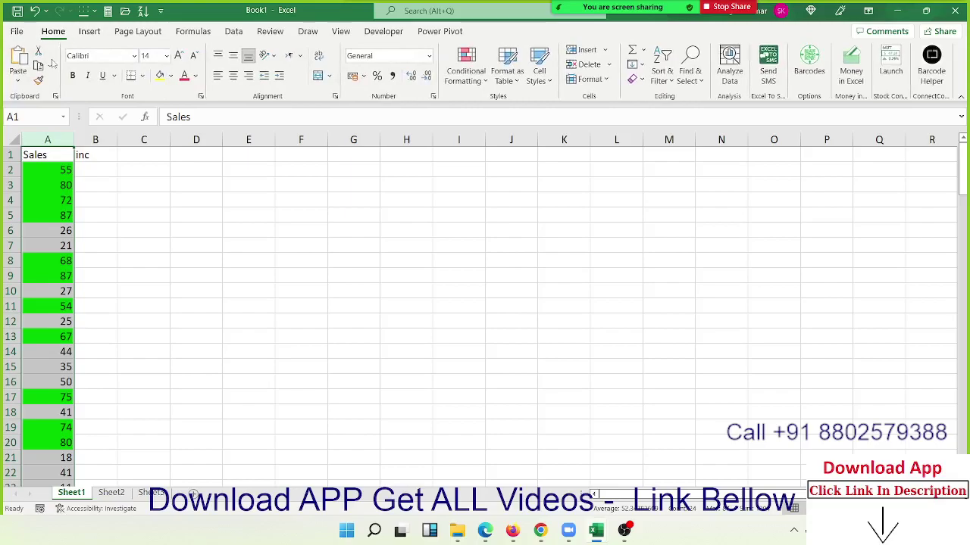
{"action": "left_click", "coordinate": [20, 83]}
{"action": "left_click", "coordinate": [44, 79]}
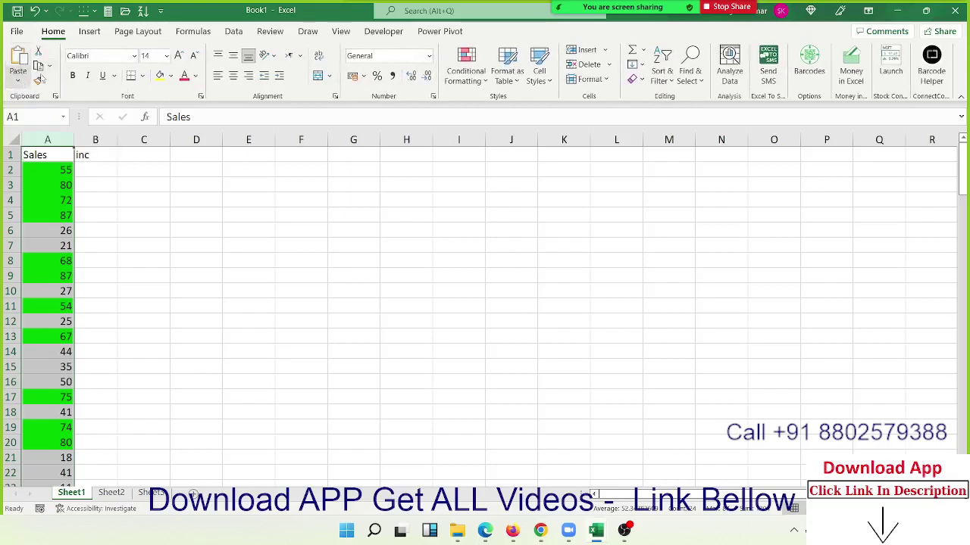
{"action": "left_click", "coordinate": [171, 76]}
{"action": "left_click", "coordinate": [184, 212]}
- Enter inc value 500 in B2 and B3, then switch back to Book2
{"action": "left_click", "coordinate": [94, 228]}
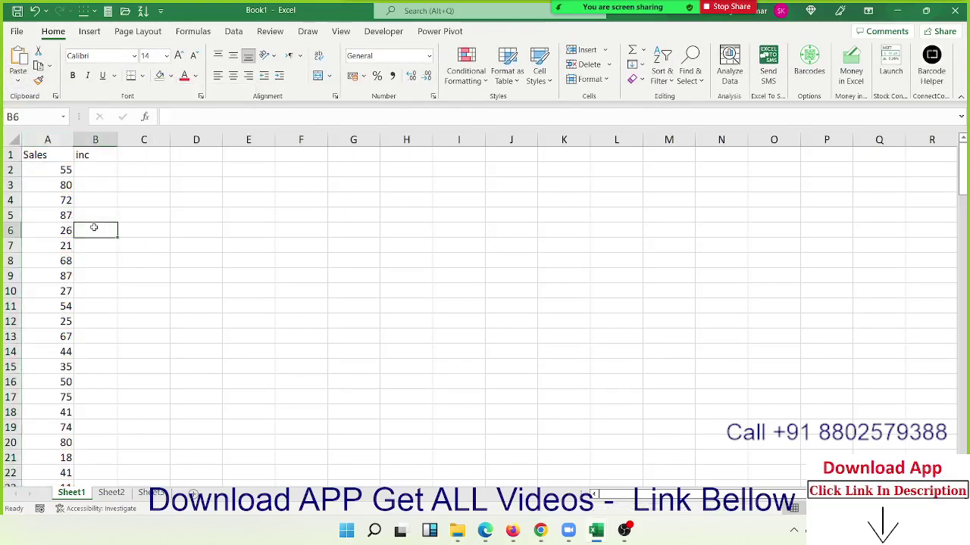
{"action": "left_click_drag", "start_coordinate": [53, 186], "coordinate": [72, 386]}
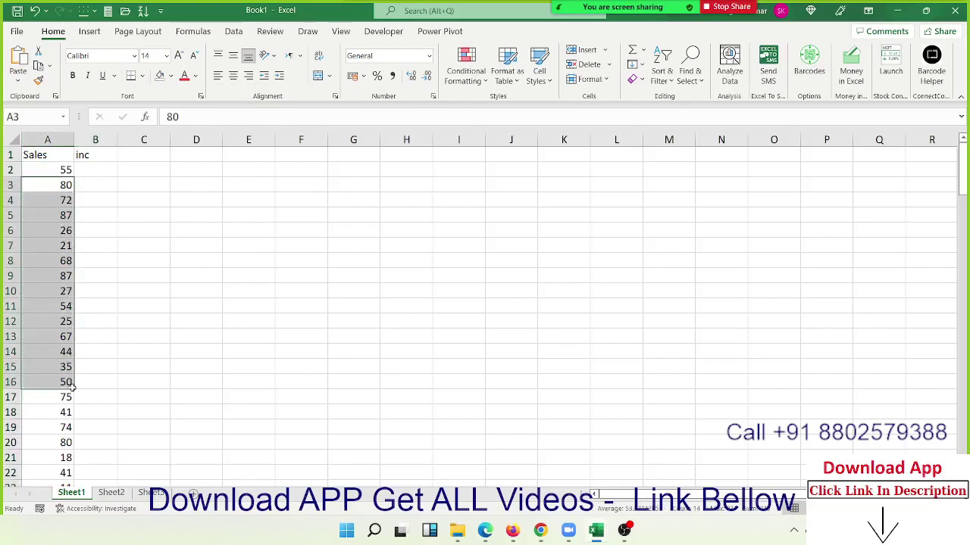
{"action": "scroll", "coordinate": [73, 387], "scroll_direction": "down", "scroll_amount": 10}
{"action": "scroll", "coordinate": [76, 394], "scroll_direction": "up", "scroll_amount": 10}
{"action": "left_click", "coordinate": [57, 171]}
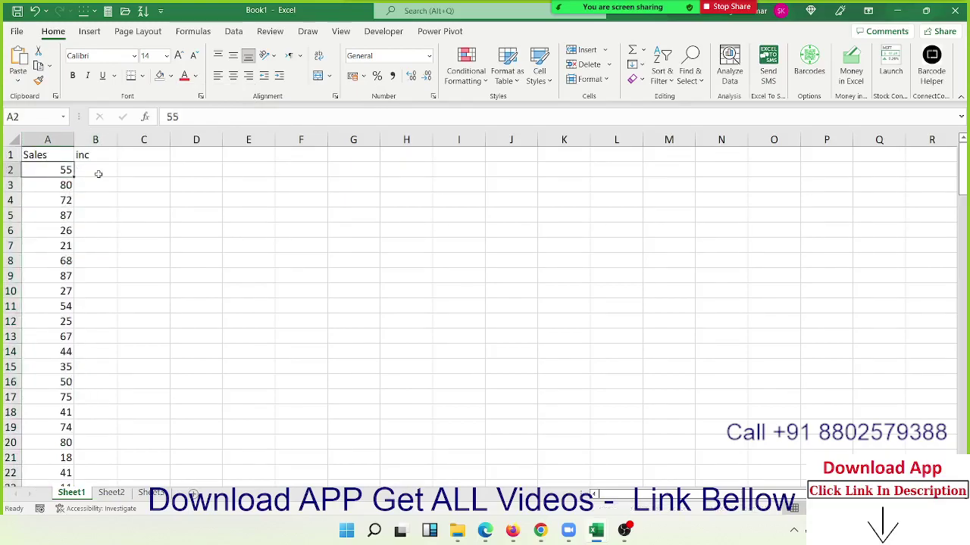
{"action": "left_click", "coordinate": [98, 174]}
{"action": "type", "text": "500"}
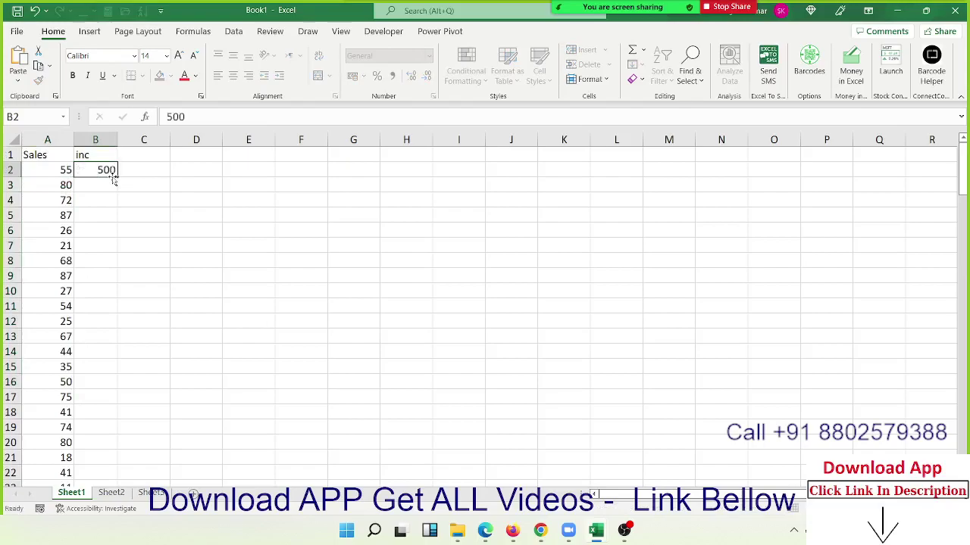
{"action": "key", "text": "Return"}
{"action": "type", "text": "50"}
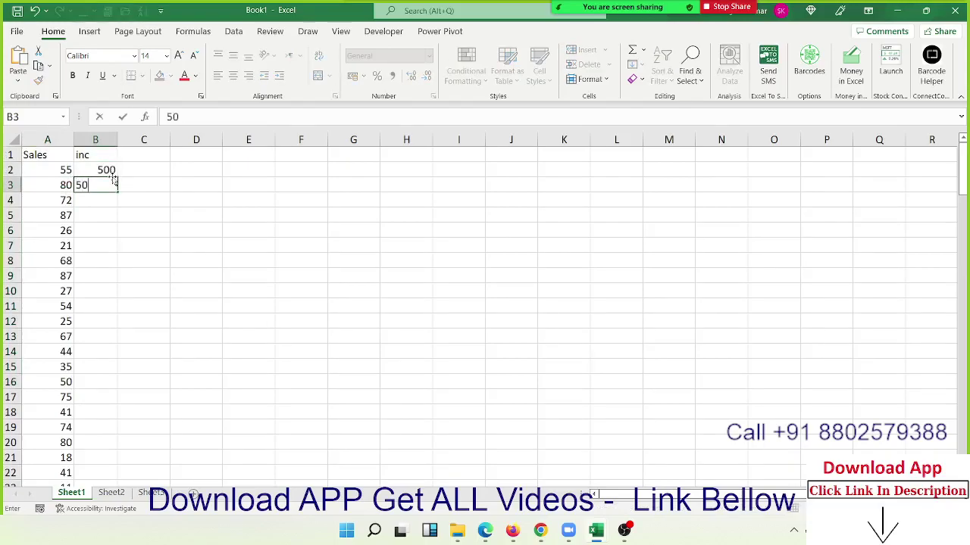
{"action": "type", "text": "0"}
{"action": "key", "text": "Return"}
{"action": "left_click_drag", "start_coordinate": [112, 175], "coordinate": [112, 179]}
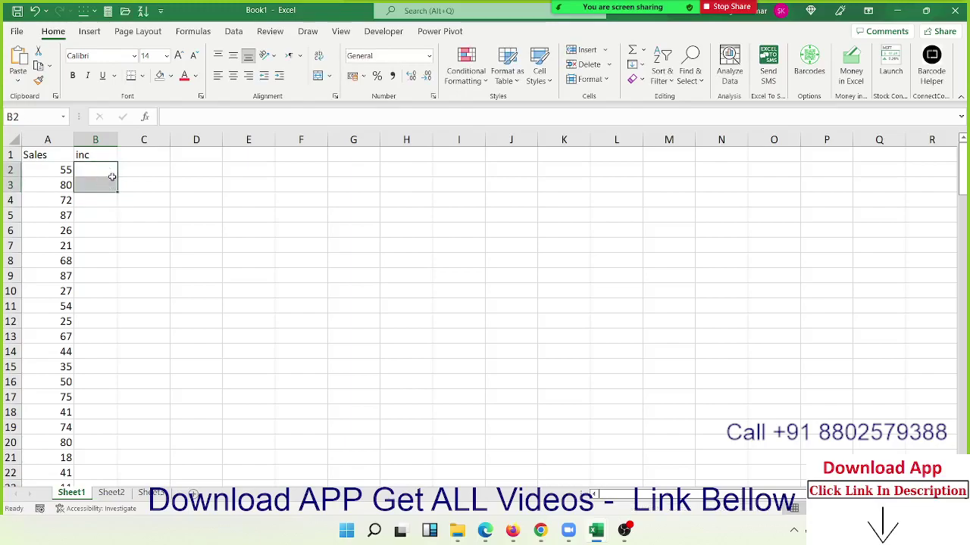
{"action": "key", "text": "alt+Tab"}
{"action": "mouse_move", "coordinate": [596, 530]}
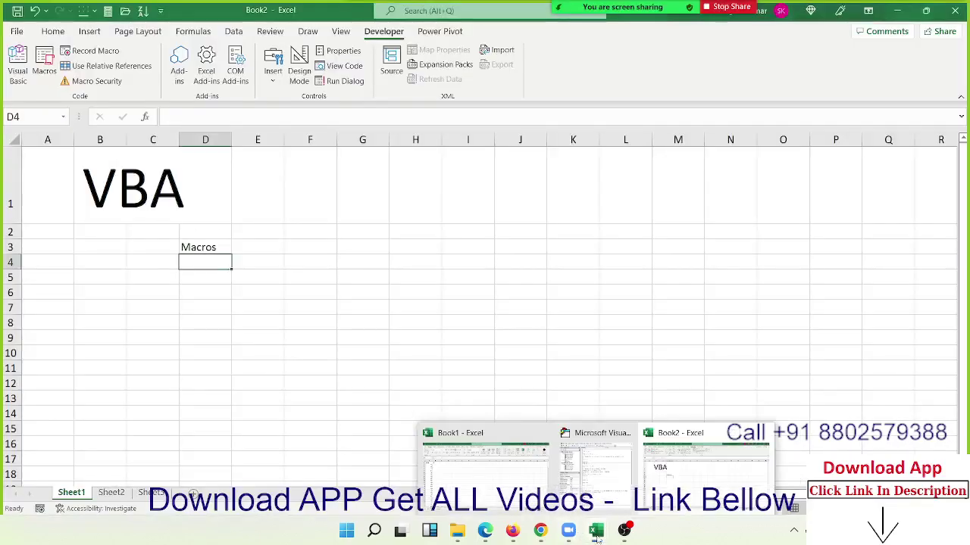
{"action": "left_click", "coordinate": [615, 451]}
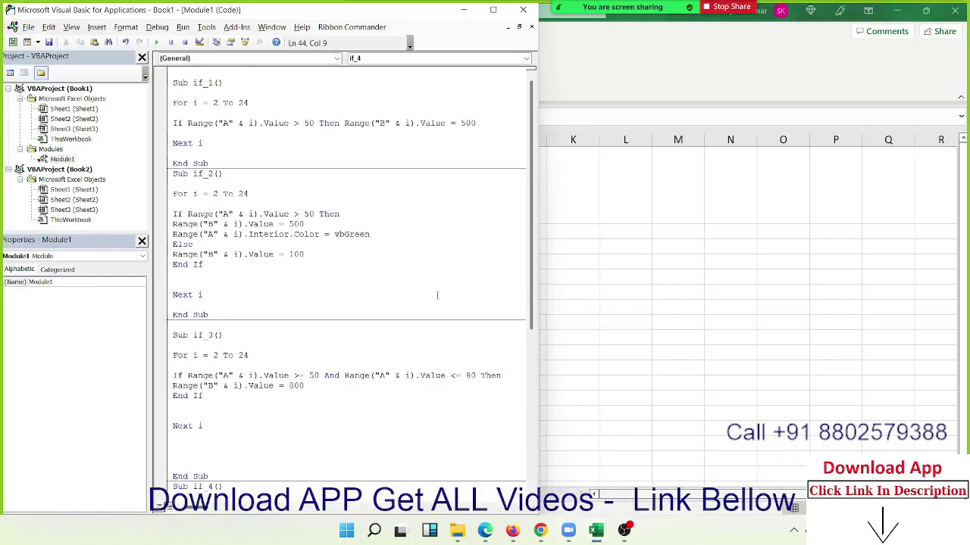
{"action": "left_click", "coordinate": [581, 313]}
{"action": "mouse_move", "coordinate": [596, 531]}
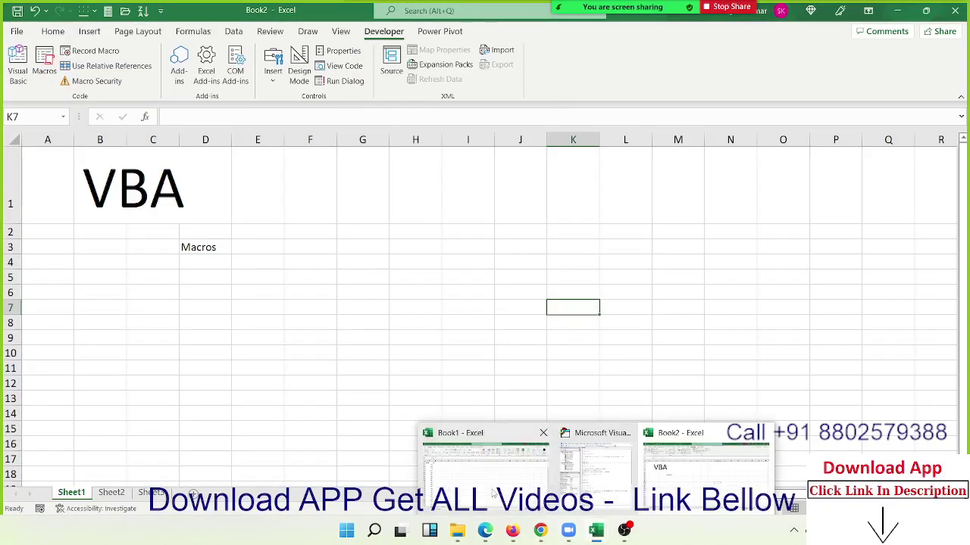
{"action": "left_click", "coordinate": [492, 485]}
{"action": "left_click", "coordinate": [384, 31]}
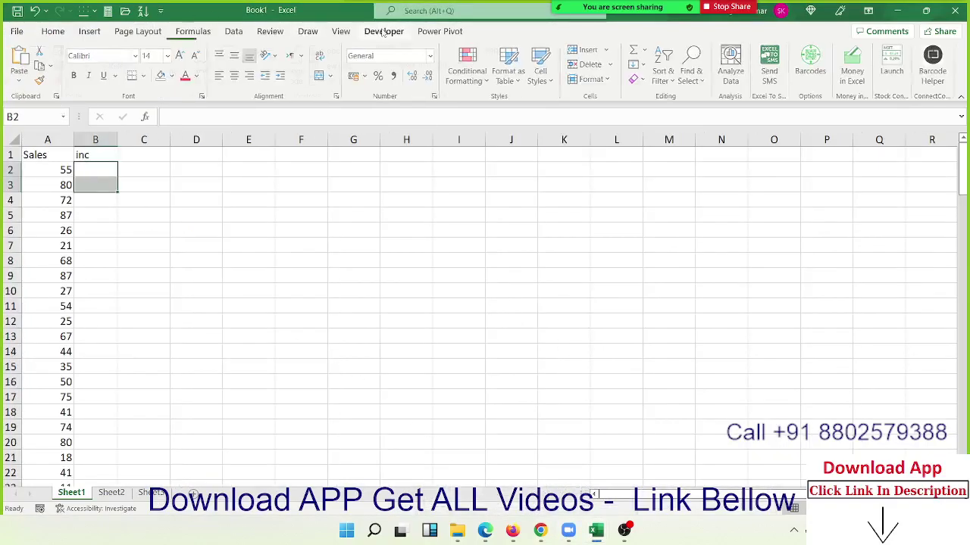
{"action": "left_click", "coordinate": [50, 74]}
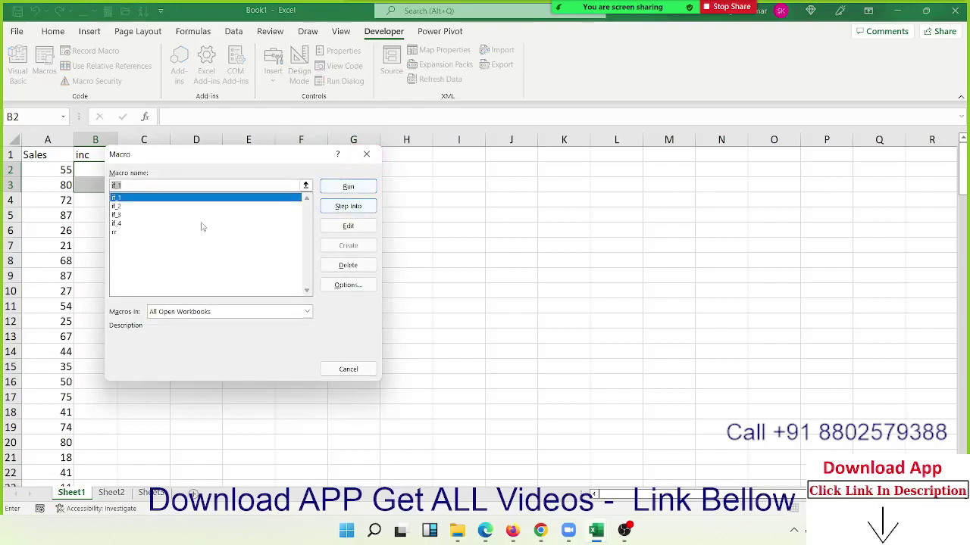
{"action": "left_click", "coordinate": [347, 187]}
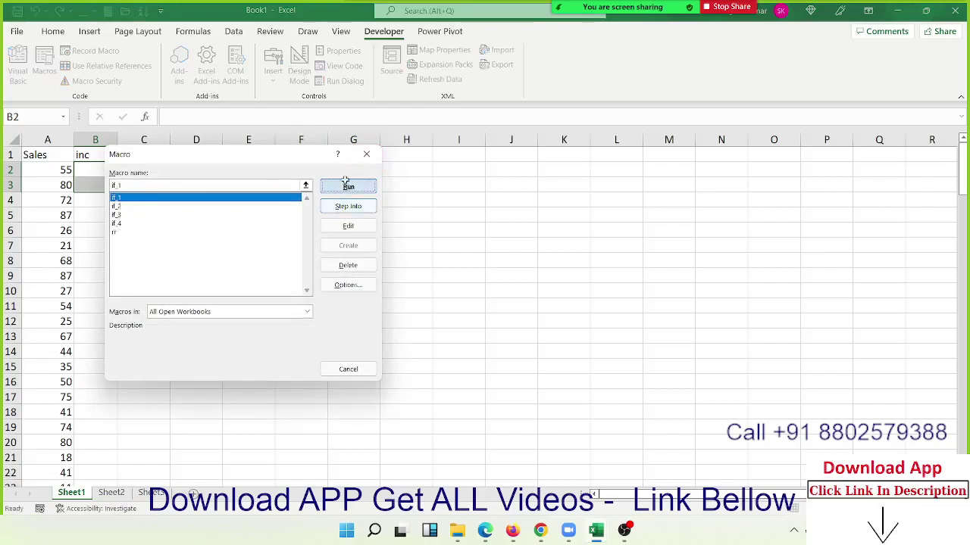
{"action": "scroll", "coordinate": [316, 233], "scroll_direction": "down", "scroll_amount": 3}
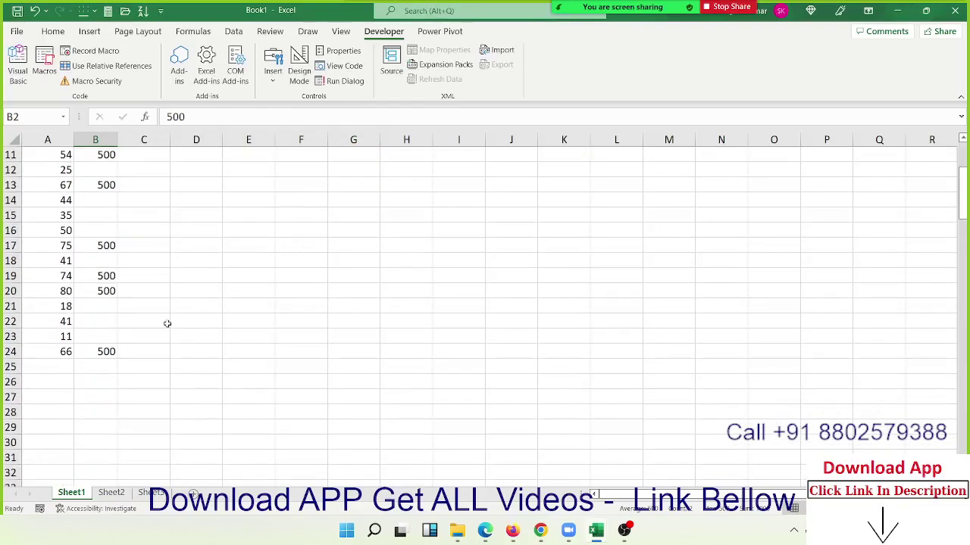
{"action": "scroll", "coordinate": [166, 325], "scroll_direction": "up", "scroll_amount": 4}
{"action": "left_click_drag", "start_coordinate": [104, 171], "coordinate": [93, 458]}
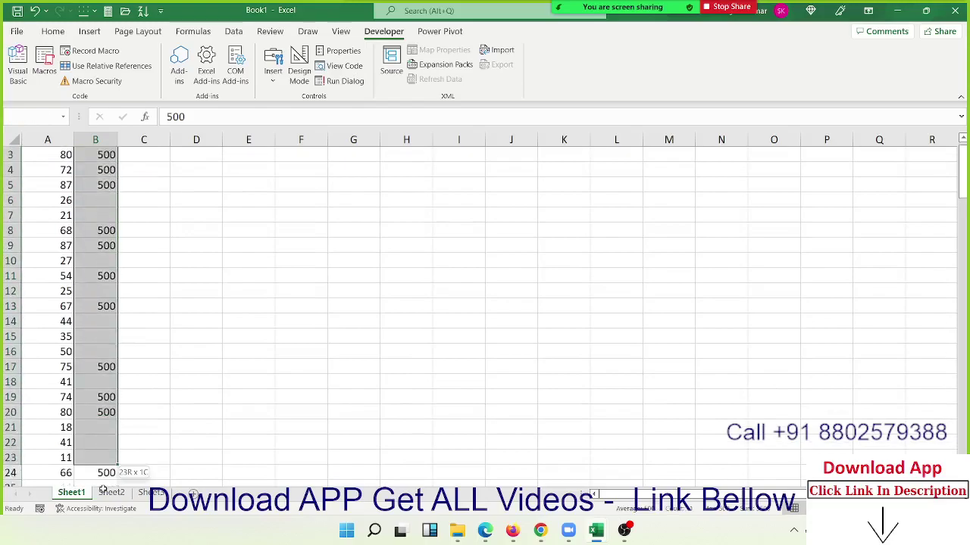
{"action": "scroll", "coordinate": [183, 420], "scroll_direction": "up", "scroll_amount": 1}
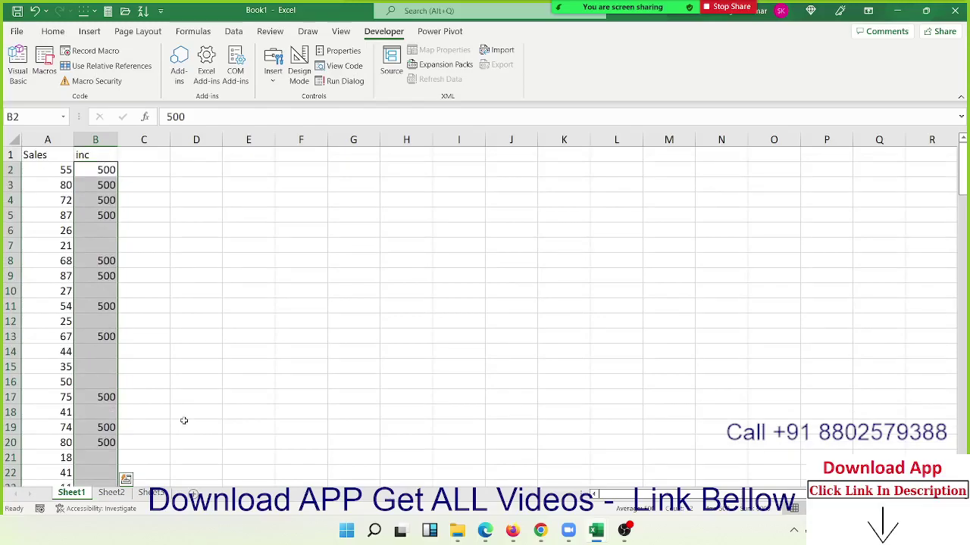
{"action": "scroll", "coordinate": [183, 420], "scroll_direction": "down", "scroll_amount": 3}
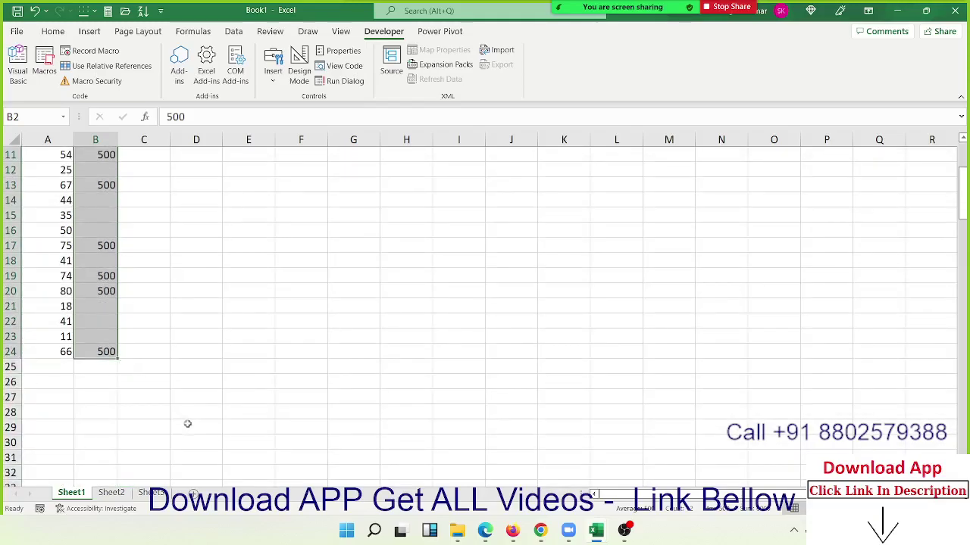
{"action": "scroll", "coordinate": [187, 423], "scroll_direction": "up", "scroll_amount": 3}
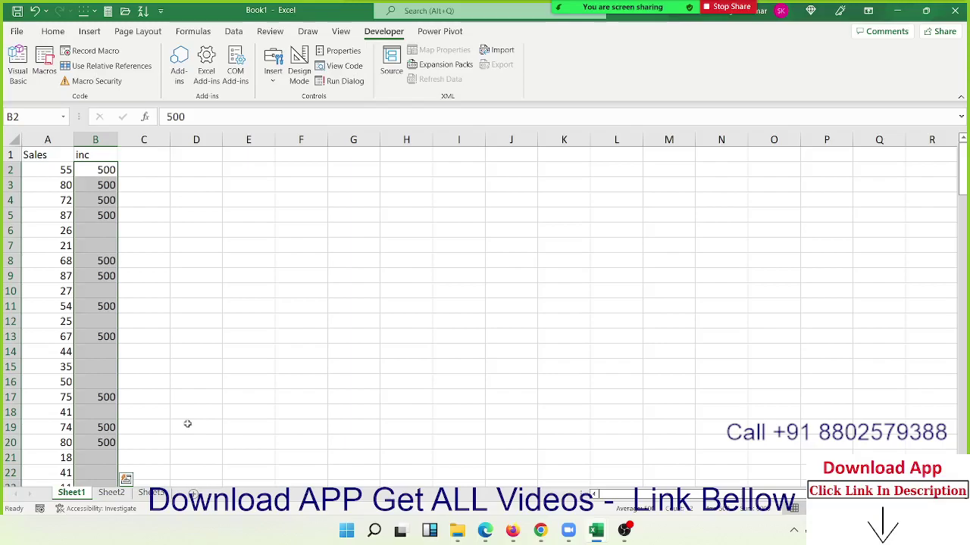
- Switch to Book2, label D7 'Function', and start a =v formula in H7
{"action": "left_click", "coordinate": [194, 348]}
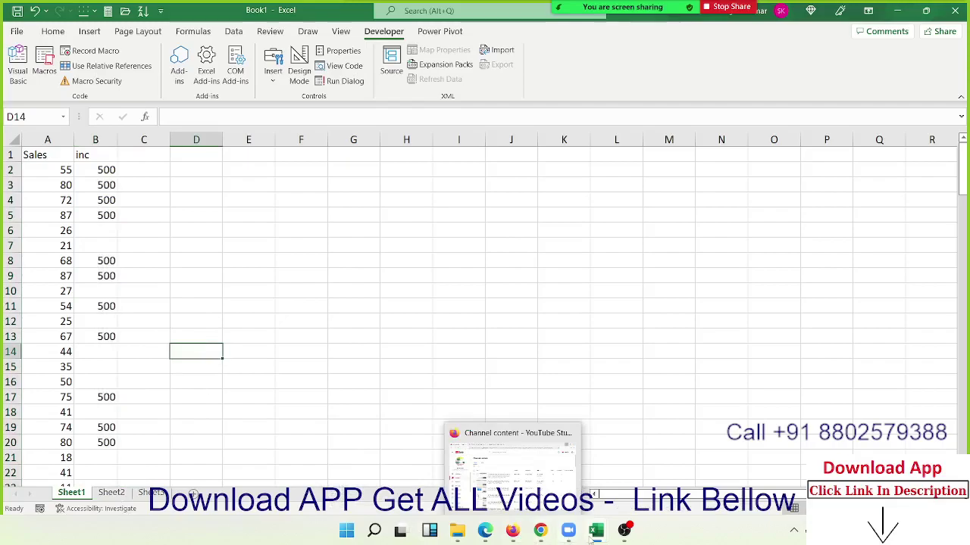
{"action": "mouse_move", "coordinate": [596, 530]}
{"action": "left_click", "coordinate": [659, 482]}
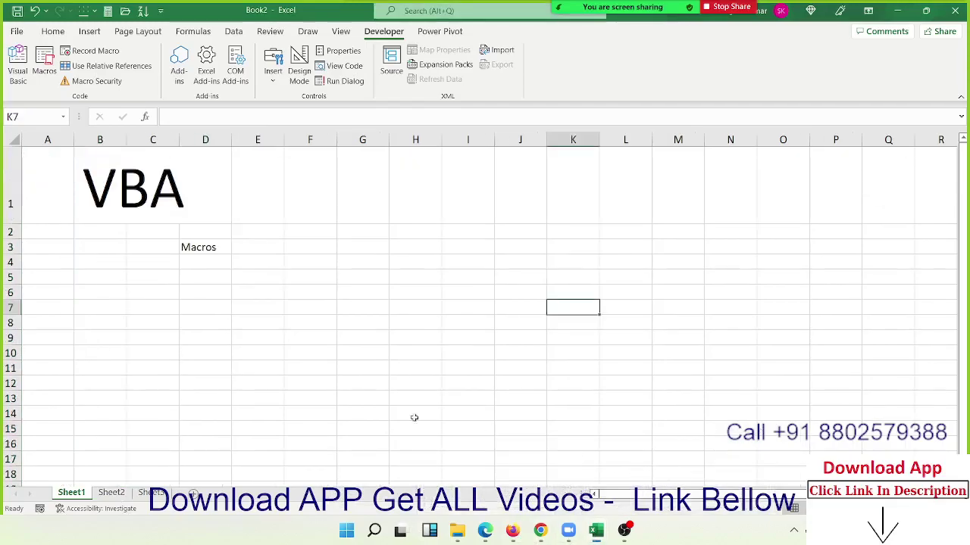
{"action": "left_click", "coordinate": [198, 303]}
{"action": "type", "text": "Fu"}
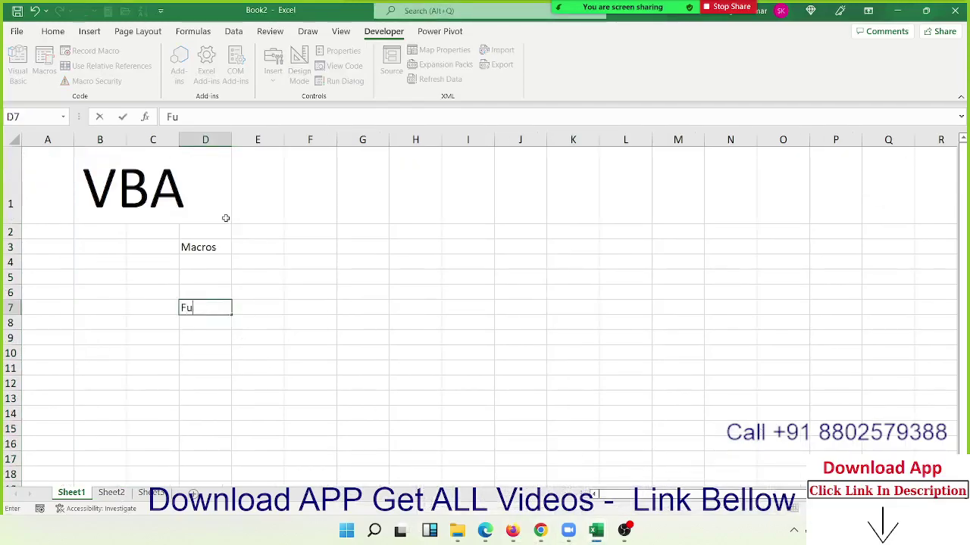
{"action": "type", "text": "nction"}
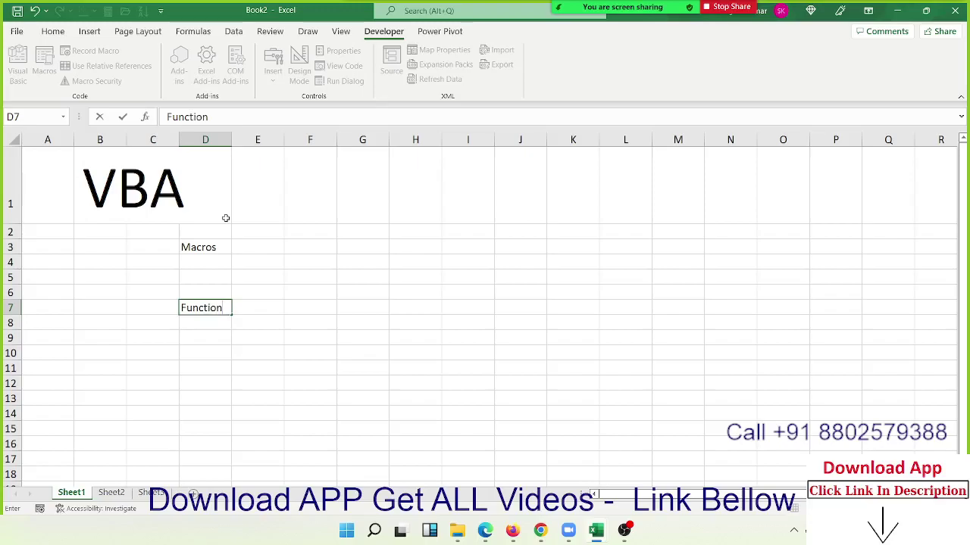
{"action": "key", "text": "Tab"}
{"action": "key", "text": "Tab"}
{"action": "key", "text": "Tab"}
{"action": "key", "text": "Tab"}
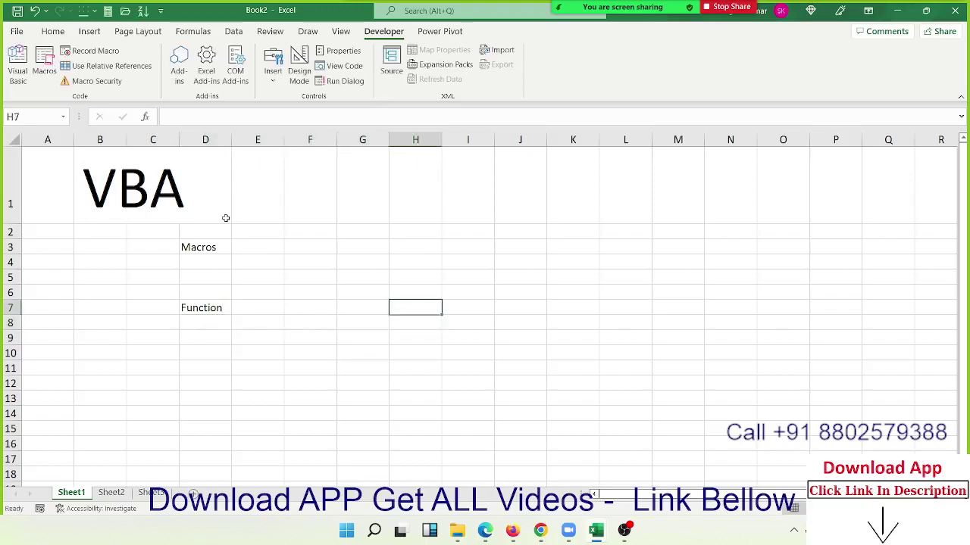
{"action": "type", "text": "=v"}
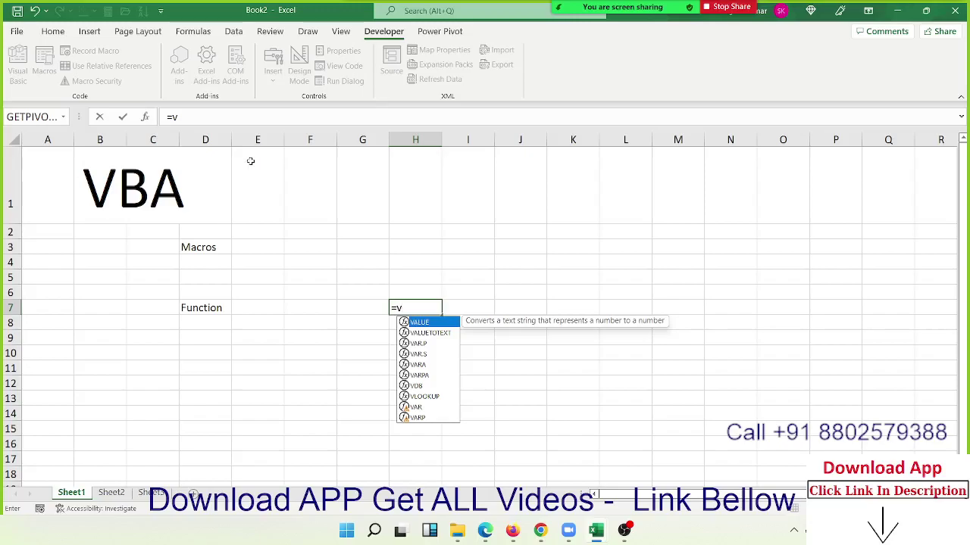
- Browse the Text, Date & Time and Lookup & Reference function lists, then type =vl in H7
{"action": "key", "text": "Escape"}
{"action": "left_click", "coordinate": [187, 32]}
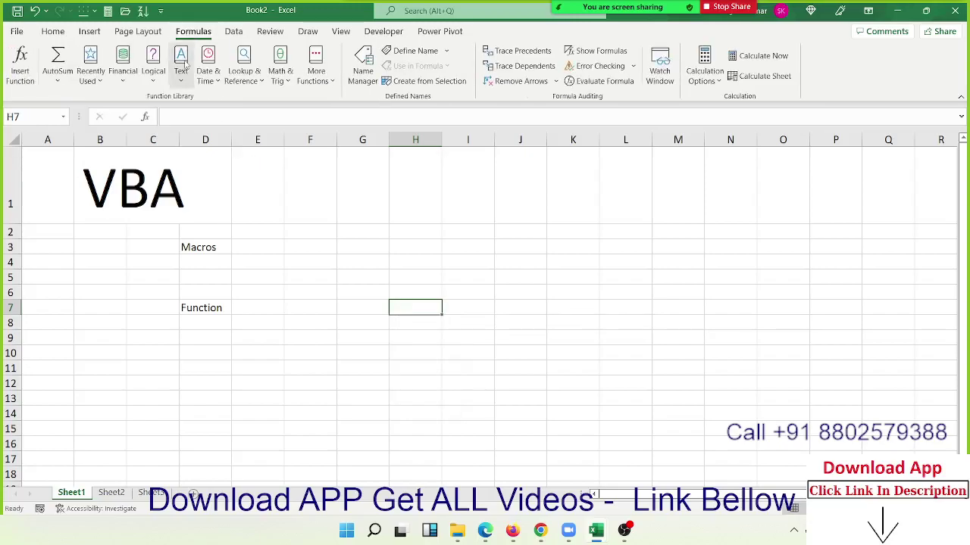
{"action": "left_click", "coordinate": [181, 67]}
{"action": "left_click", "coordinate": [217, 72]}
{"action": "left_click", "coordinate": [244, 73]}
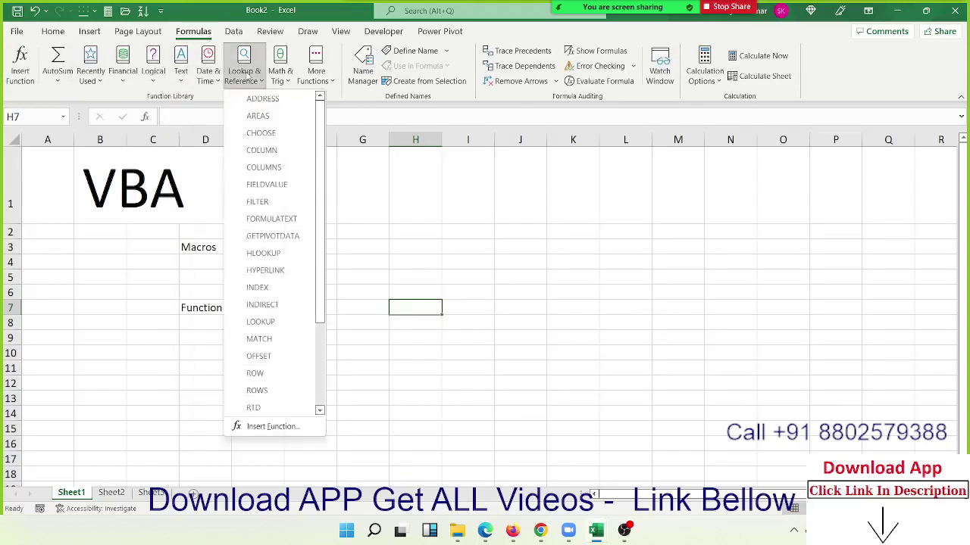
{"action": "left_click", "coordinate": [387, 300]}
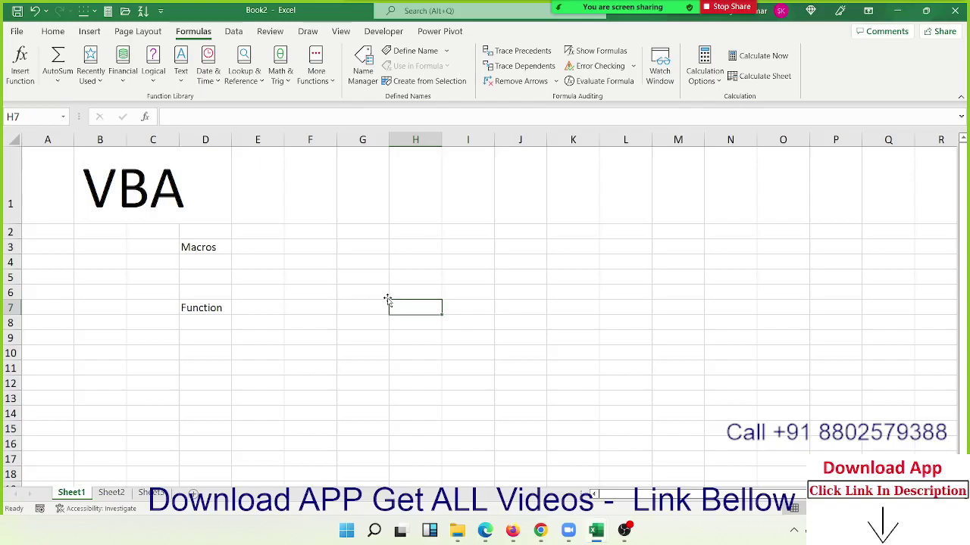
{"action": "type", "text": "=vl"}
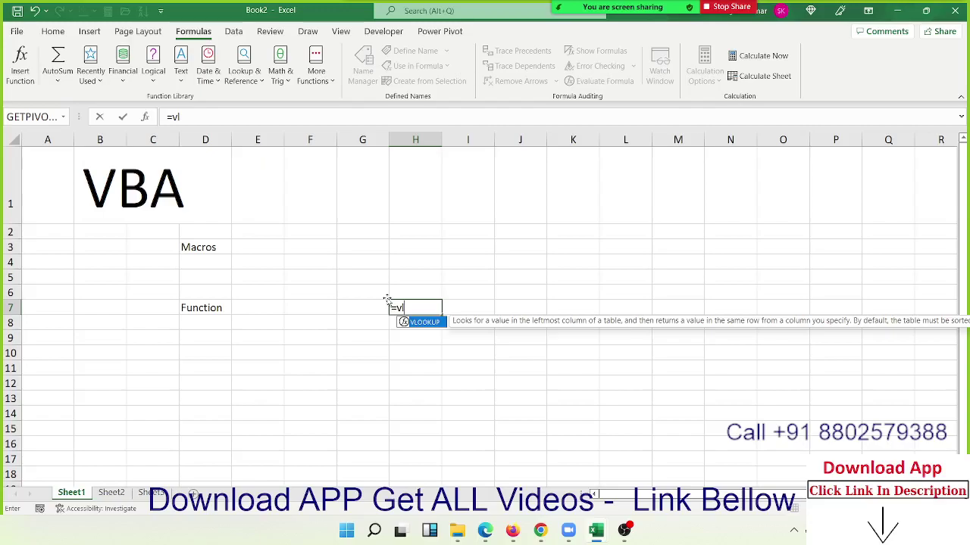
- Cancel the =vl formula in H7 and enter the label userform in D11
{"action": "key", "text": "Escape"}
{"action": "key", "text": "Escape"}
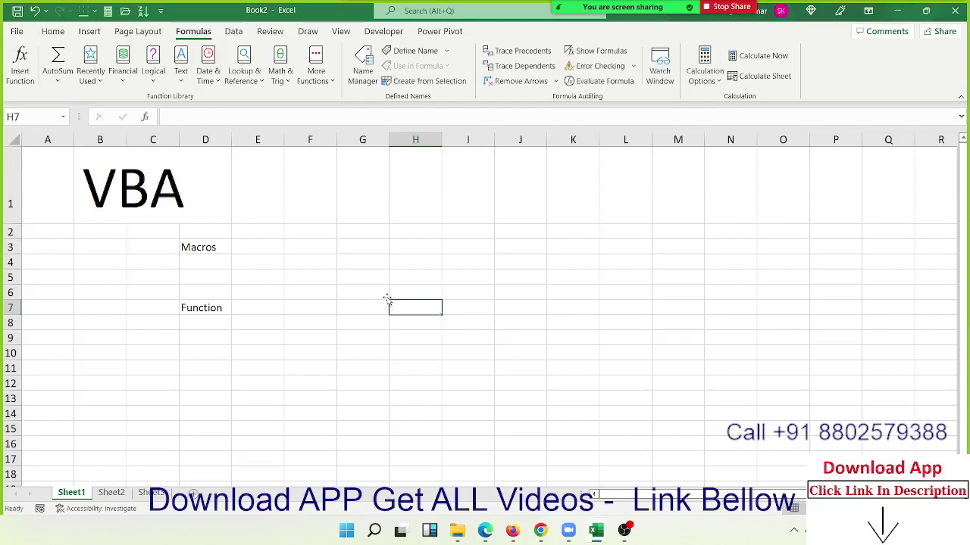
{"action": "key", "text": "Down"}
{"action": "key", "text": "Down"}
{"action": "key", "text": "Left"}
{"action": "key", "text": "Left"}
{"action": "key", "text": "Left"}
{"action": "key", "text": "Left"}
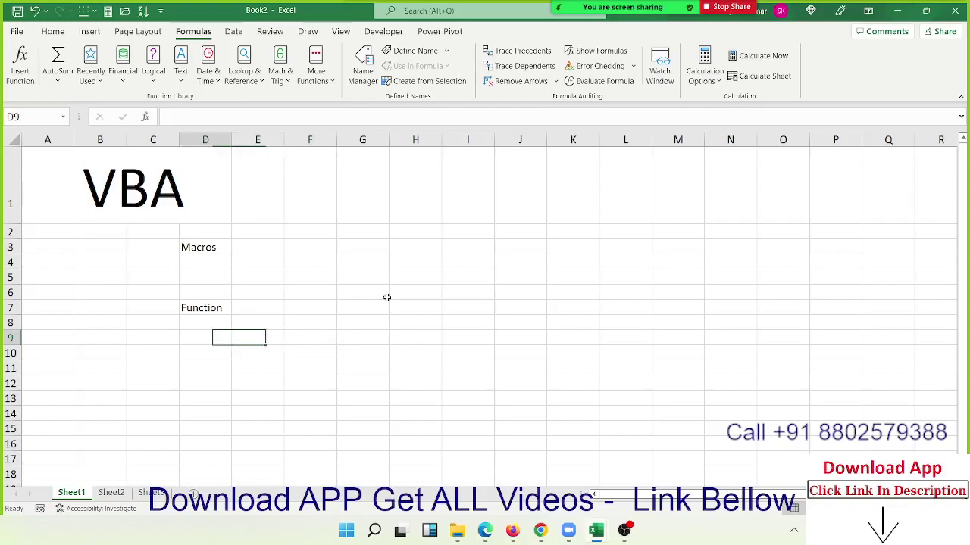
{"action": "key", "text": "Right"}
{"action": "key", "text": "Up"}
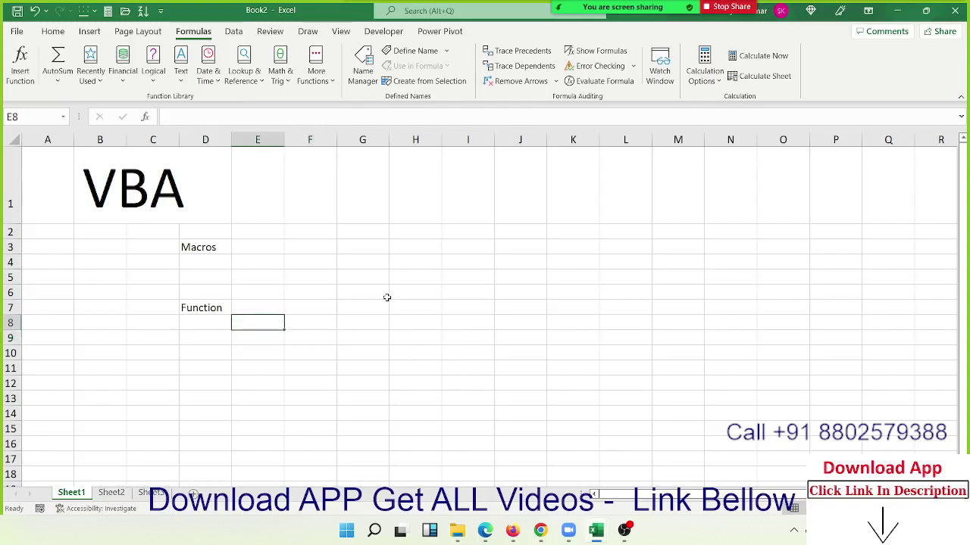
{"action": "key", "text": "Down"}
{"action": "key", "text": "Down"}
{"action": "key", "text": "Down"}
{"action": "key", "text": "Left"}
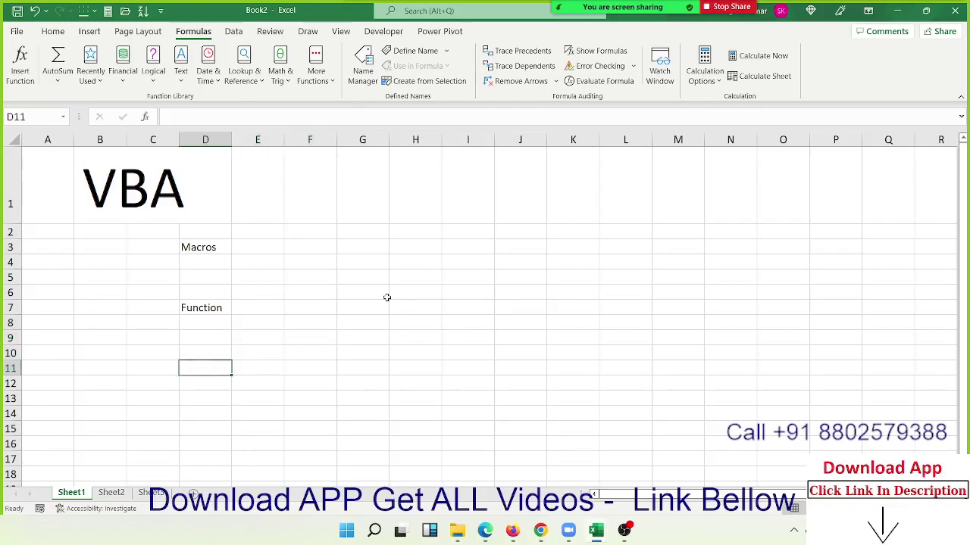
{"action": "type", "text": "u"}
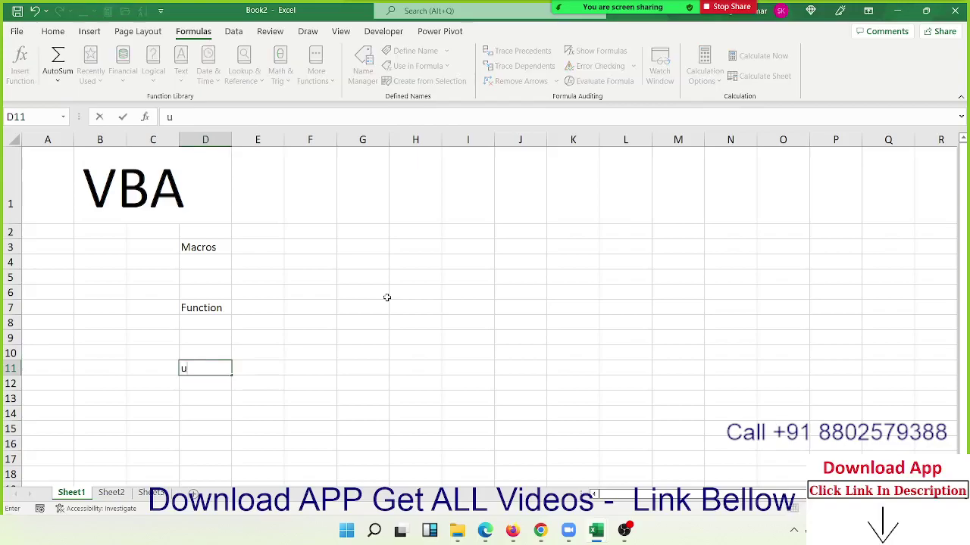
{"action": "type", "text": "serfo"}
{"action": "type", "text": "rm"}
{"action": "key", "text": "Return"}
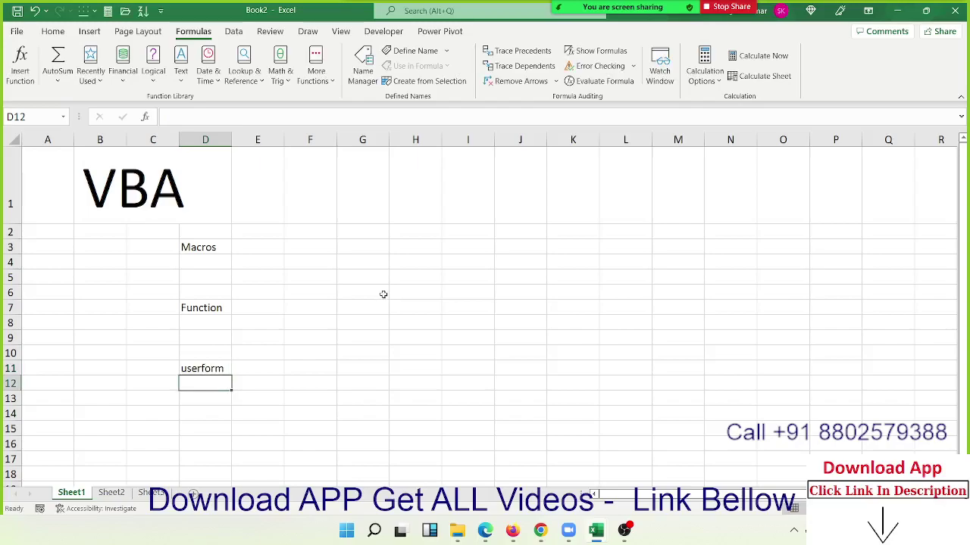
{"action": "left_click", "coordinate": [50, 33]}
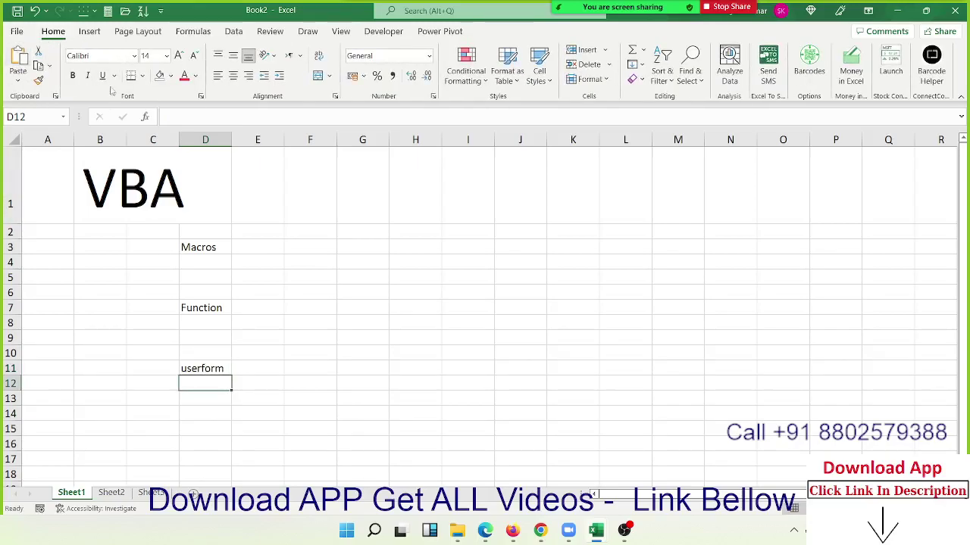
{"action": "left_click", "coordinate": [90, 34]}
{"action": "left_click", "coordinate": [23, 57]}
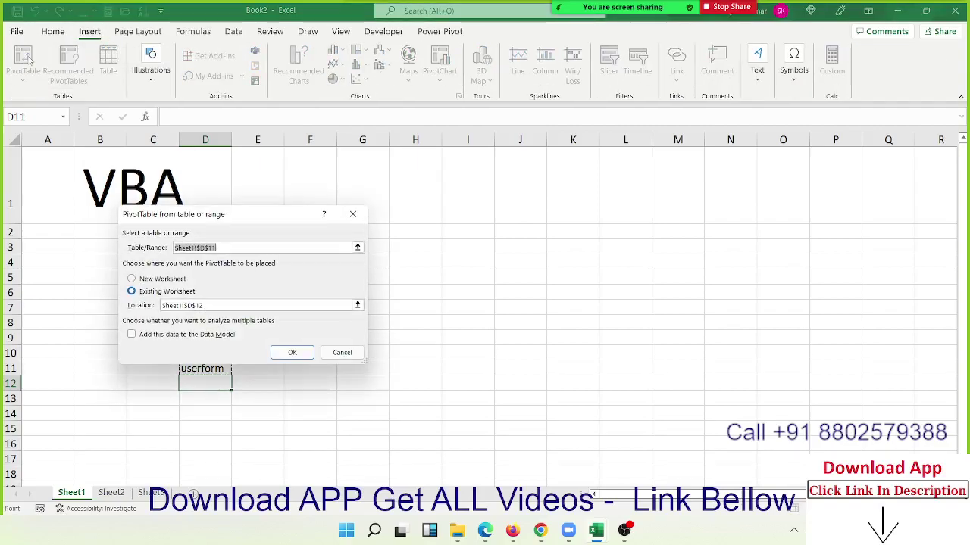
{"action": "left_click_drag", "start_coordinate": [184, 225], "coordinate": [455, 214]}
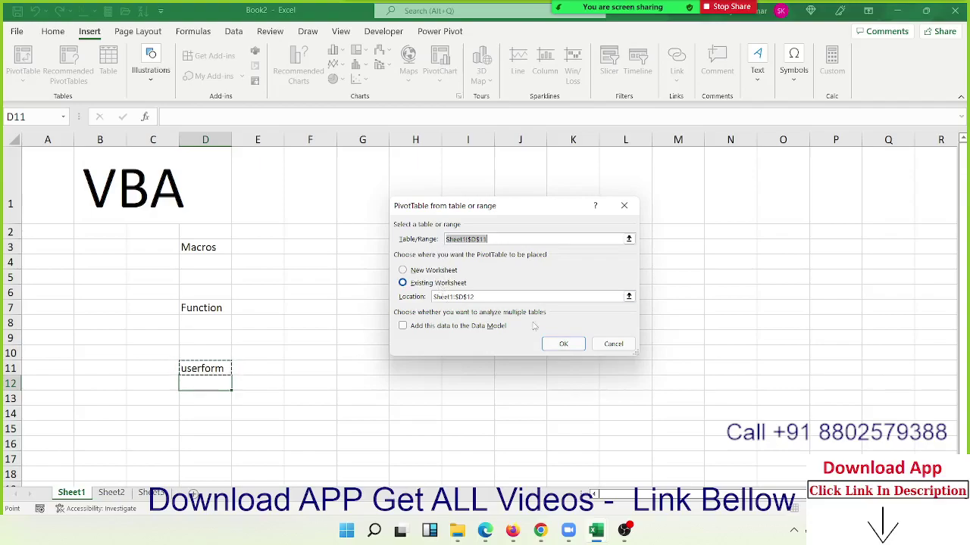
{"action": "left_click", "coordinate": [614, 347]}
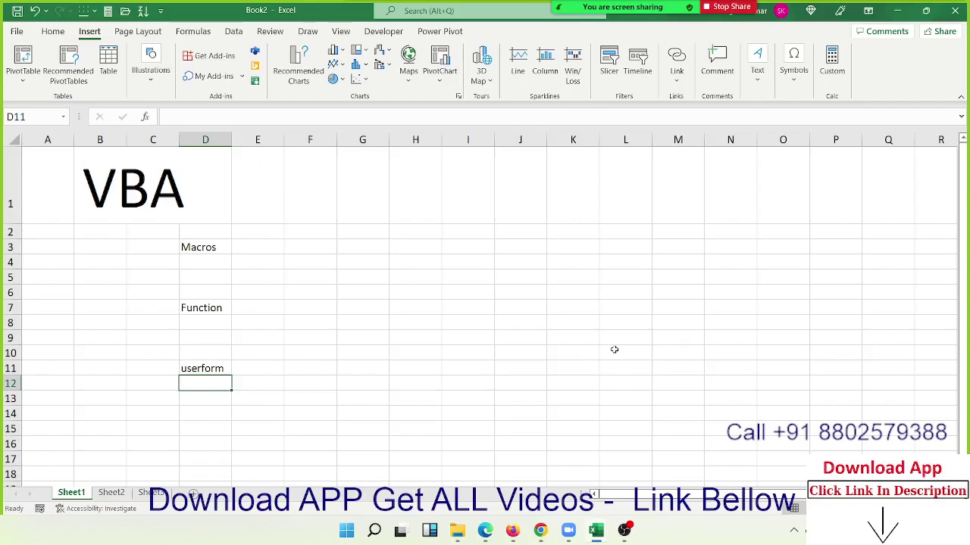
{"action": "left_click", "coordinate": [53, 31]}
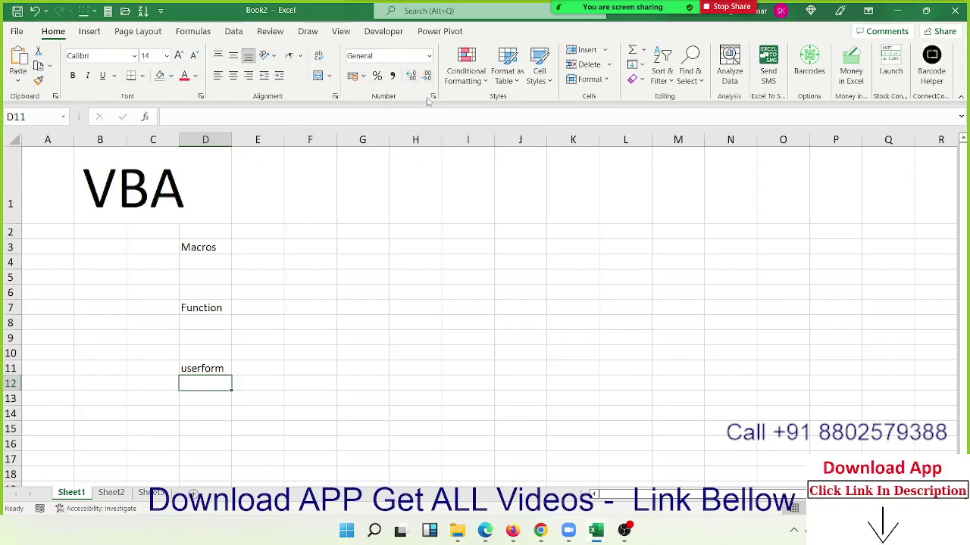
- Review the Format Cells Alignment, Font, Border, Fill and Protection tabs, then cancel without changes
{"action": "left_click", "coordinate": [433, 97]}
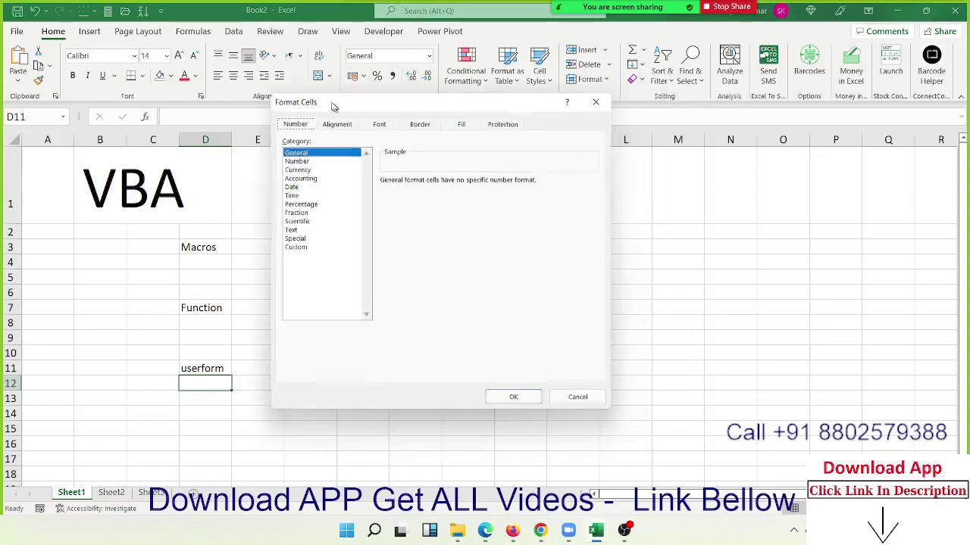
{"action": "left_click", "coordinate": [338, 124]}
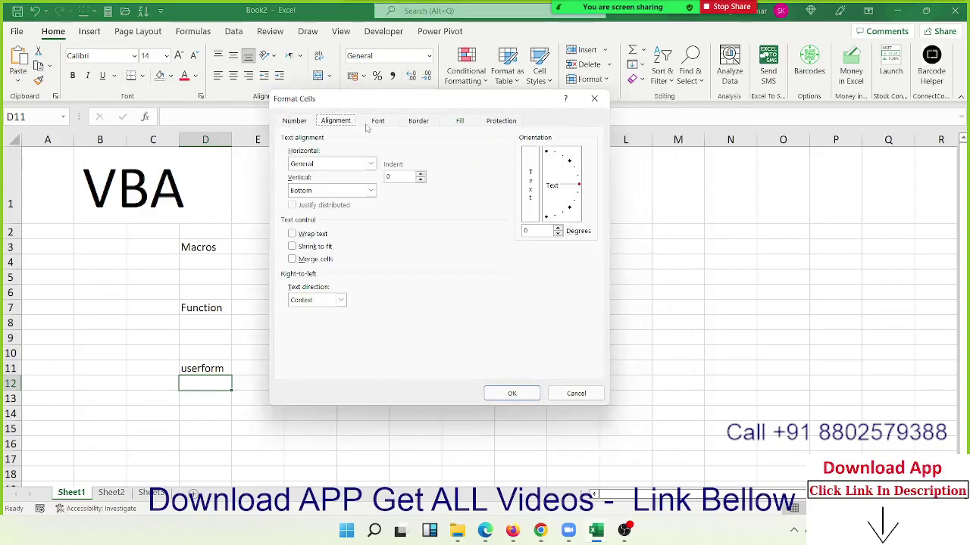
{"action": "left_click", "coordinate": [372, 123]}
{"action": "left_click", "coordinate": [410, 124]}
{"action": "left_click", "coordinate": [457, 123]}
{"action": "left_click", "coordinate": [503, 123]}
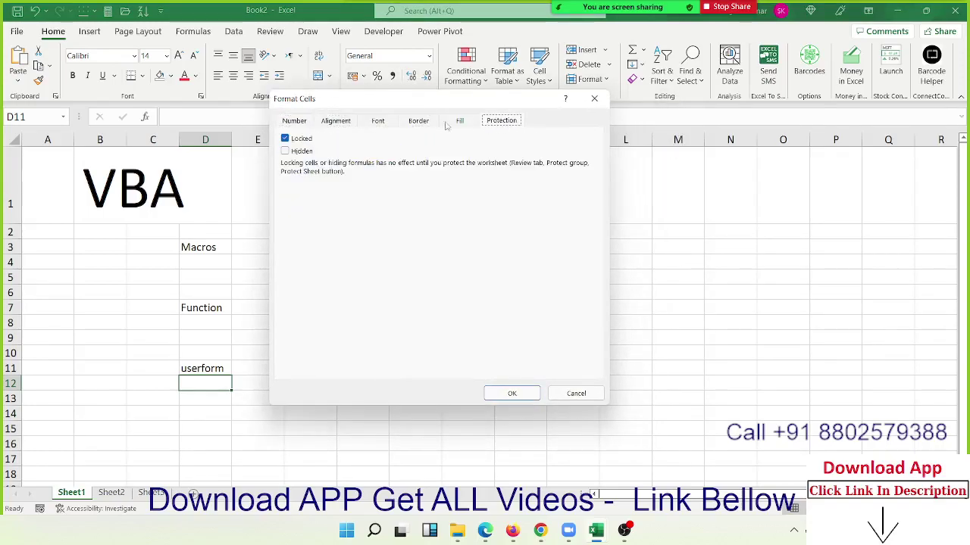
{"action": "left_click", "coordinate": [428, 123]}
{"action": "left_click", "coordinate": [377, 124]}
{"action": "left_click", "coordinate": [334, 122]}
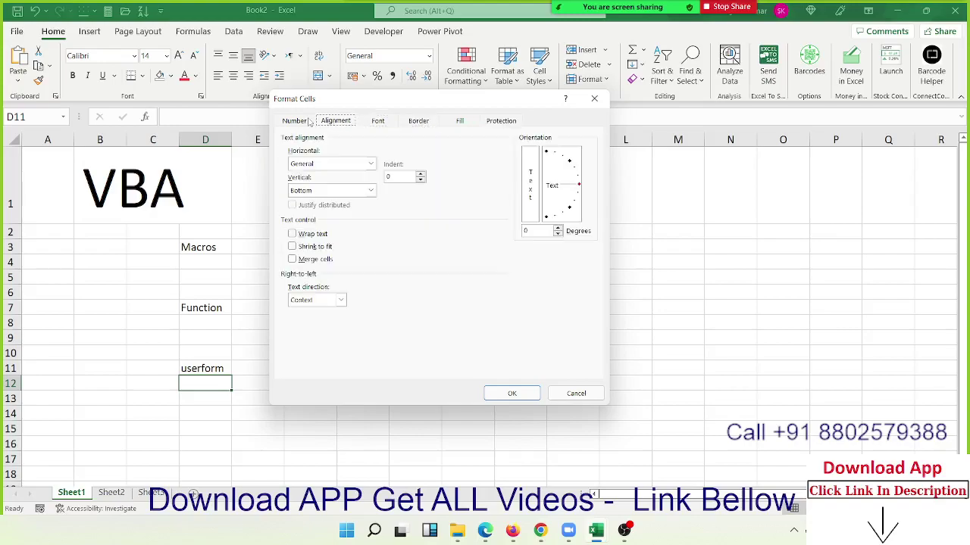
{"action": "left_click", "coordinate": [303, 121]}
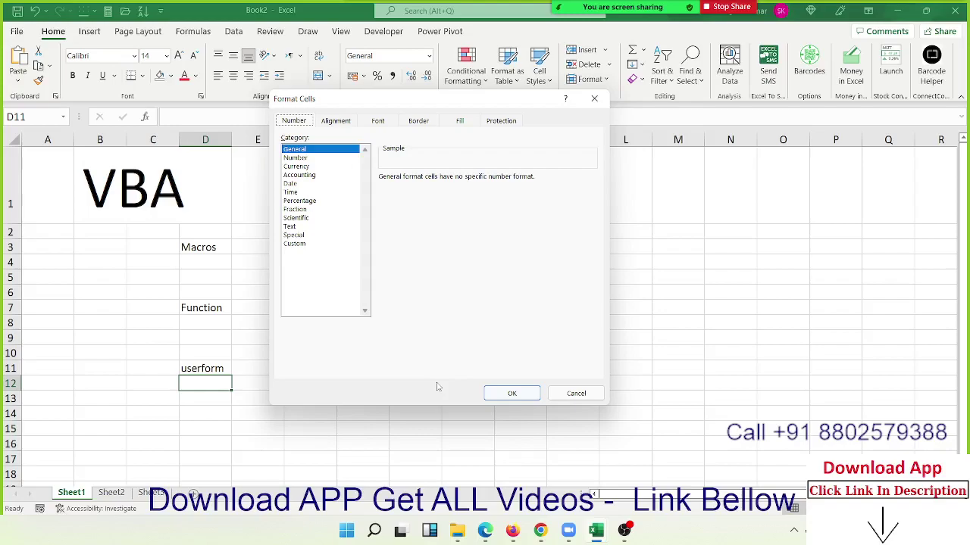
{"action": "left_click", "coordinate": [576, 393]}
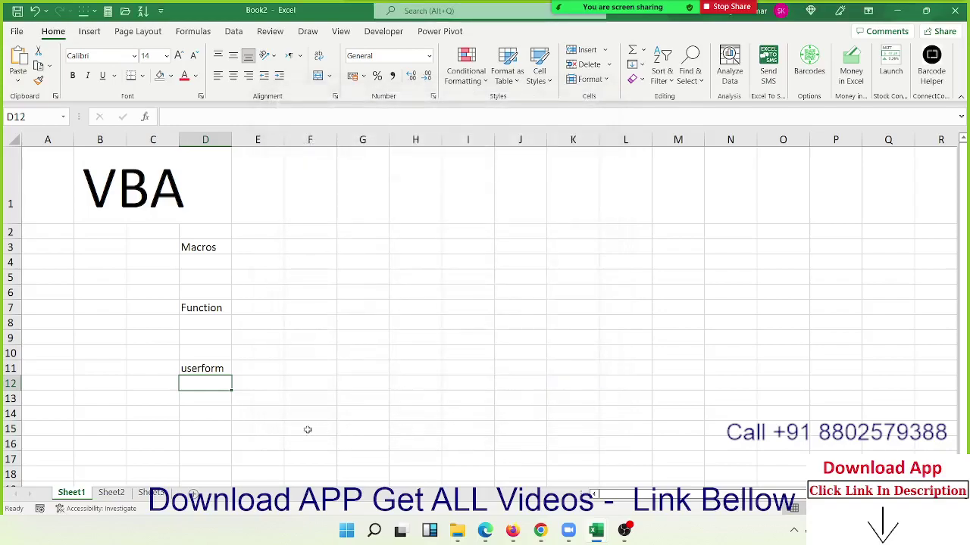
{"action": "left_click", "coordinate": [196, 369]}
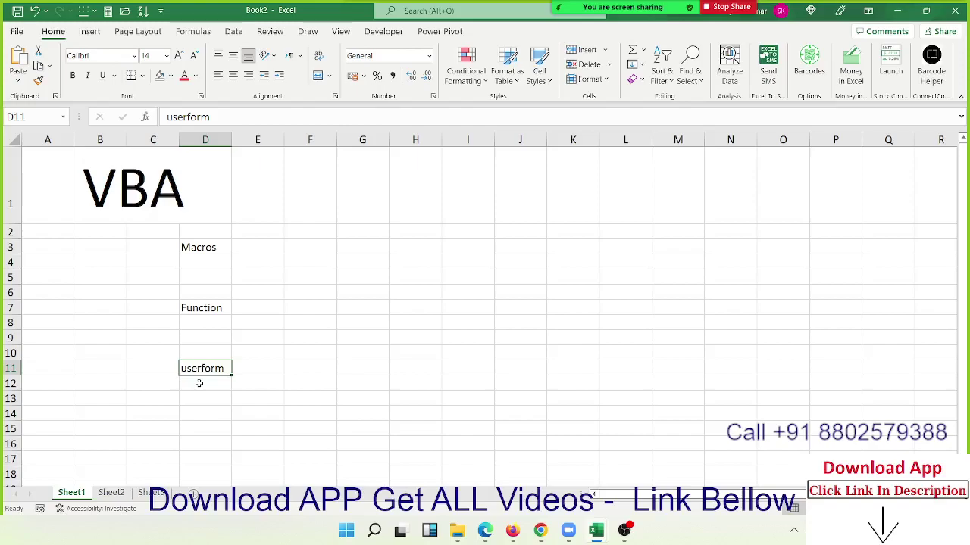
- Enter a person's full name in G4 and the same name, lowercase without spaces, in I4
{"action": "left_click", "coordinate": [353, 267]}
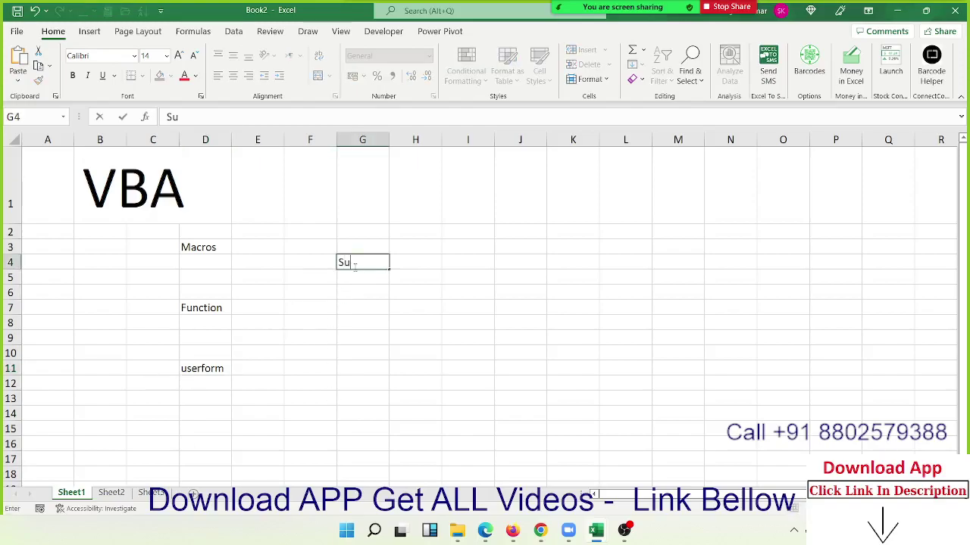
{"action": "key", "text": "Return"}
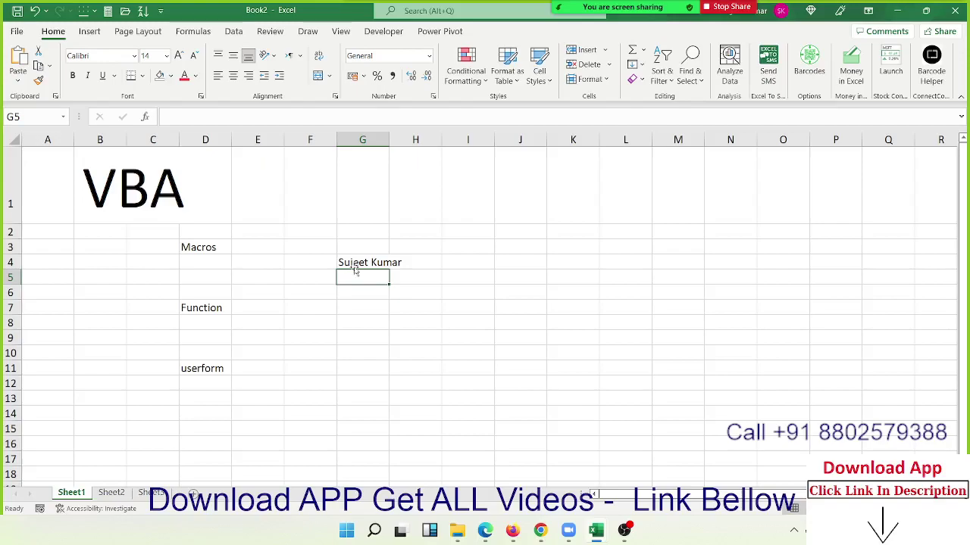
{"action": "key", "text": "Up"}
{"action": "key", "text": "Up"}
{"action": "key", "text": "Right"}
{"action": "key", "text": "Right"}
{"action": "key", "text": "Down"}
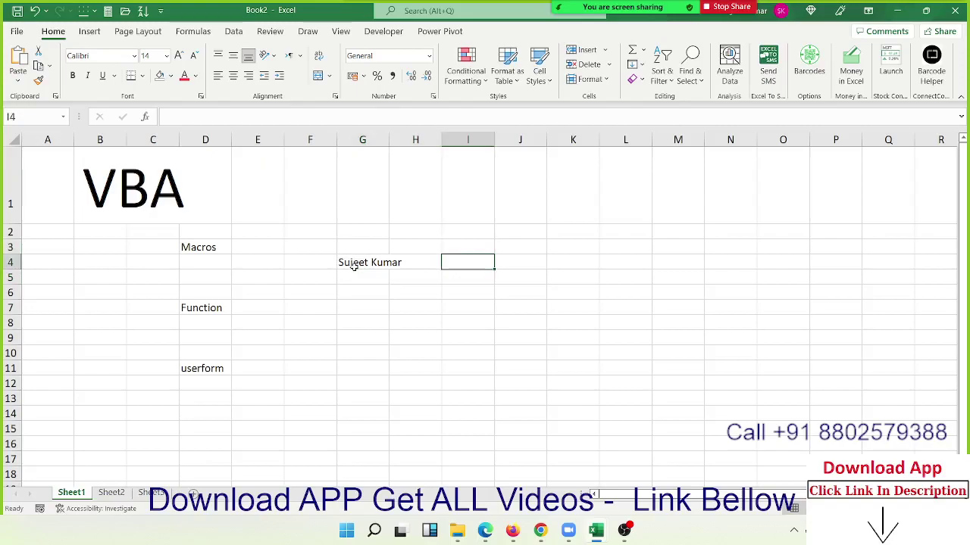
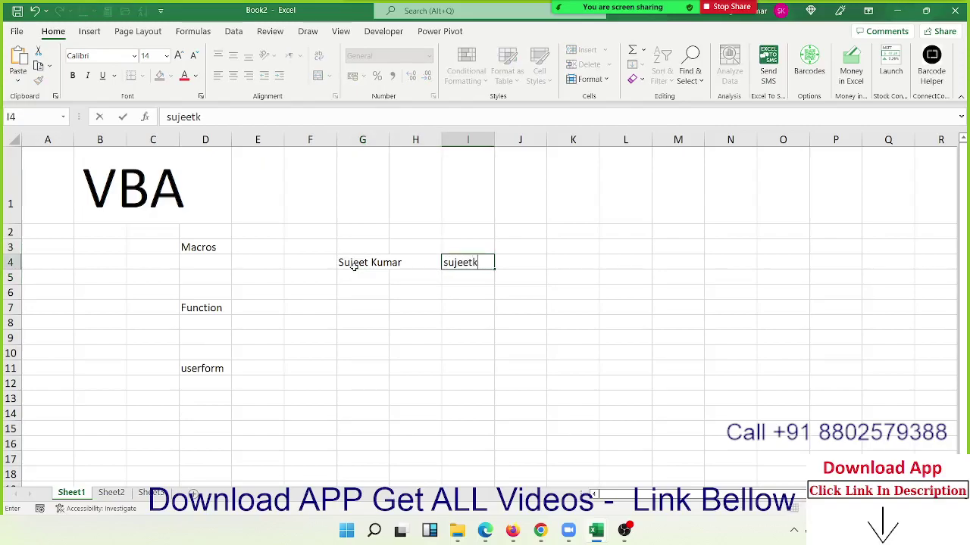
{"action": "key", "text": "Return"}
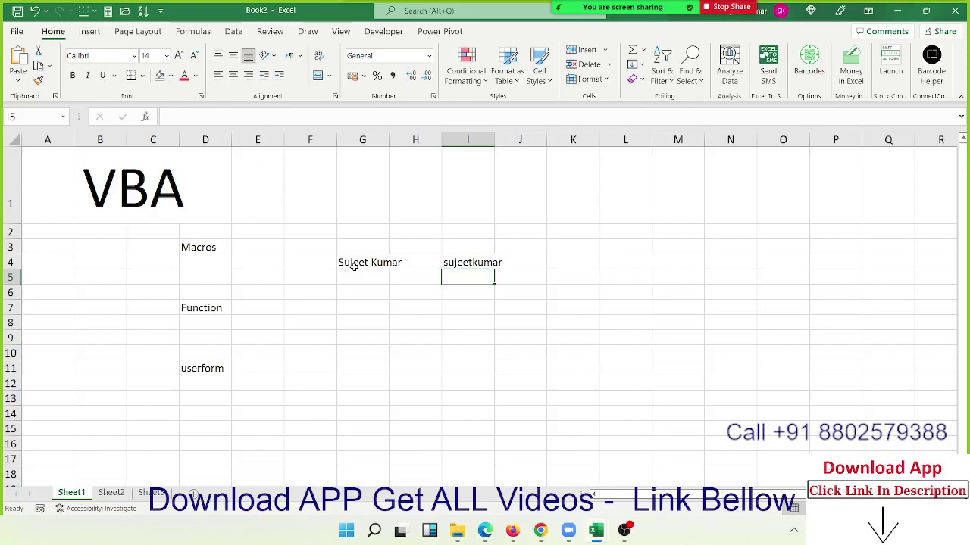
- Open the Webmail Login page in a new Chrome tab and sign in to the Roundcube inbox
{"action": "left_click", "coordinate": [535, 535]}
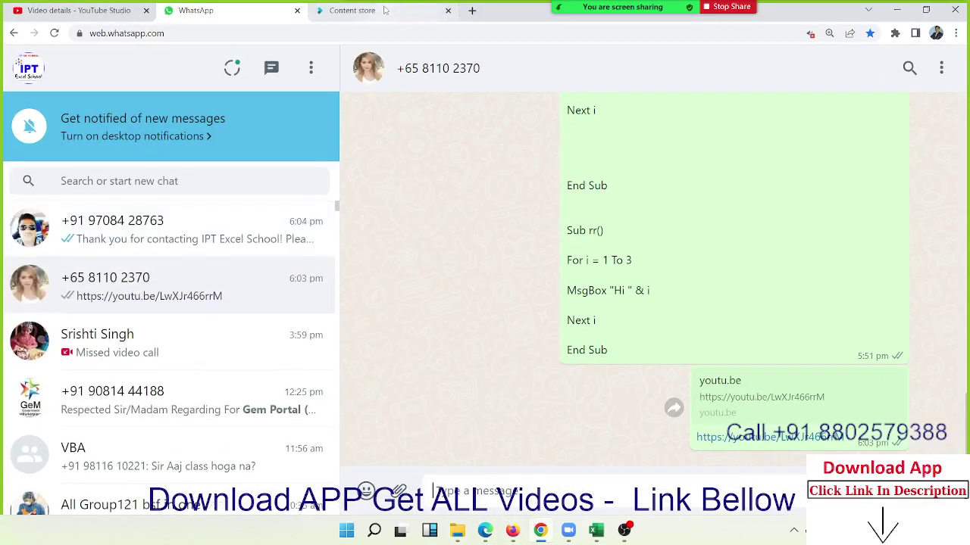
{"action": "left_click", "coordinate": [438, 10]}
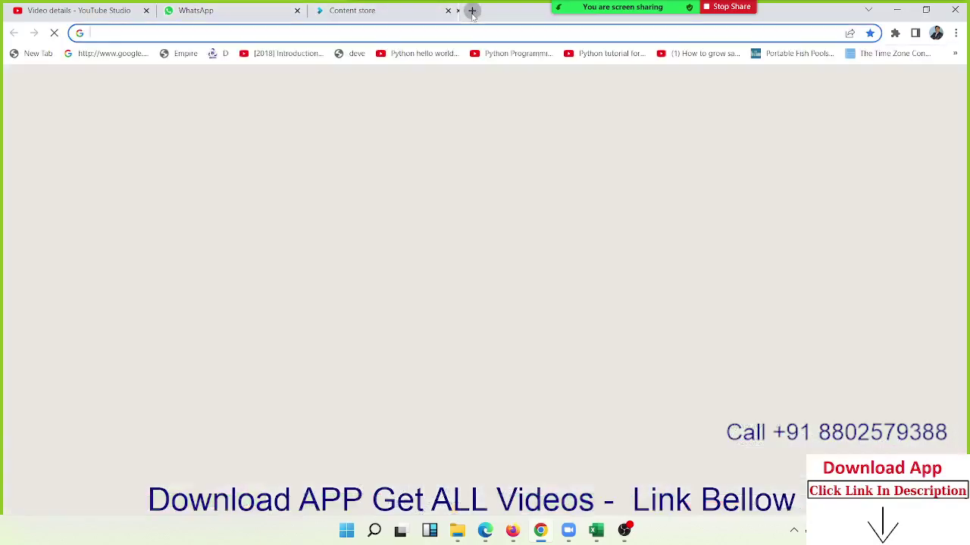
{"action": "left_click", "coordinate": [471, 10]}
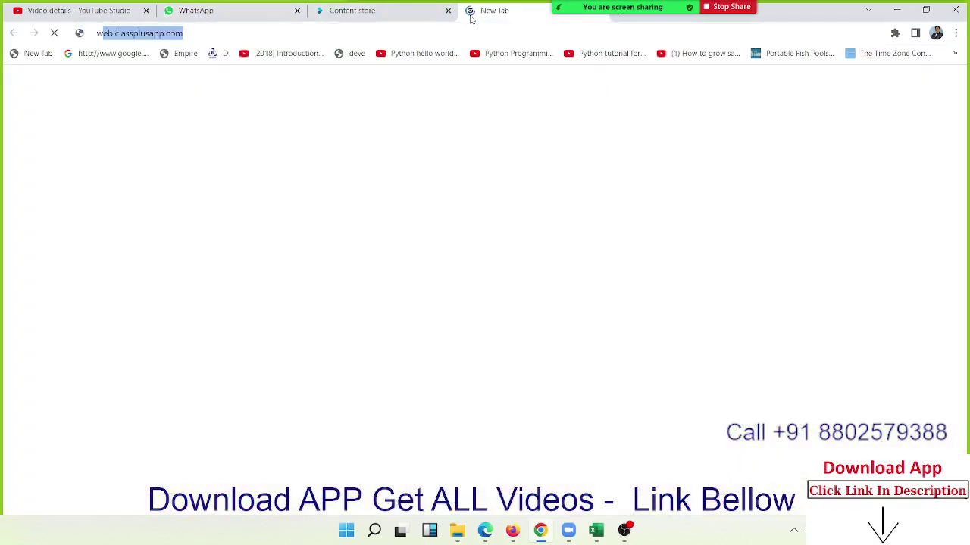
{"action": "type", "text": "we"}
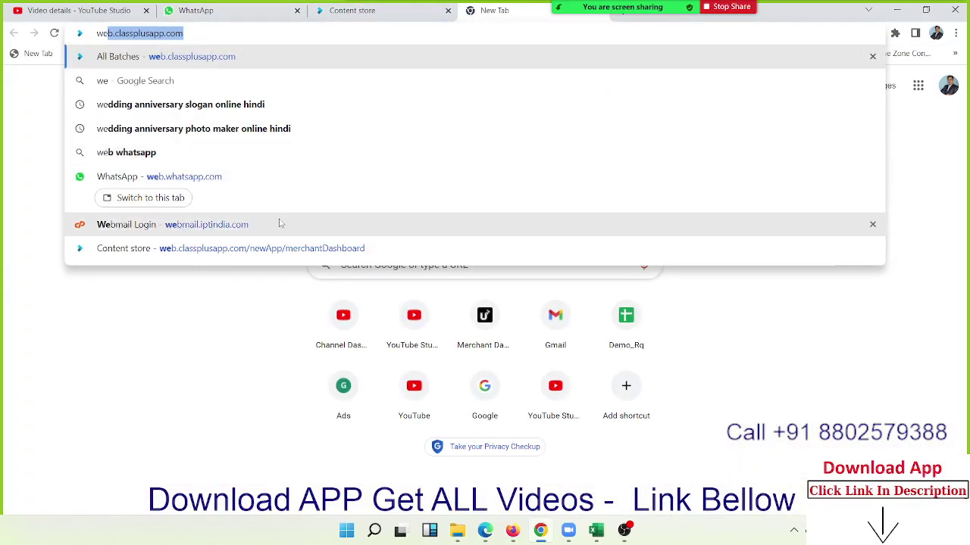
{"action": "left_click", "coordinate": [278, 224]}
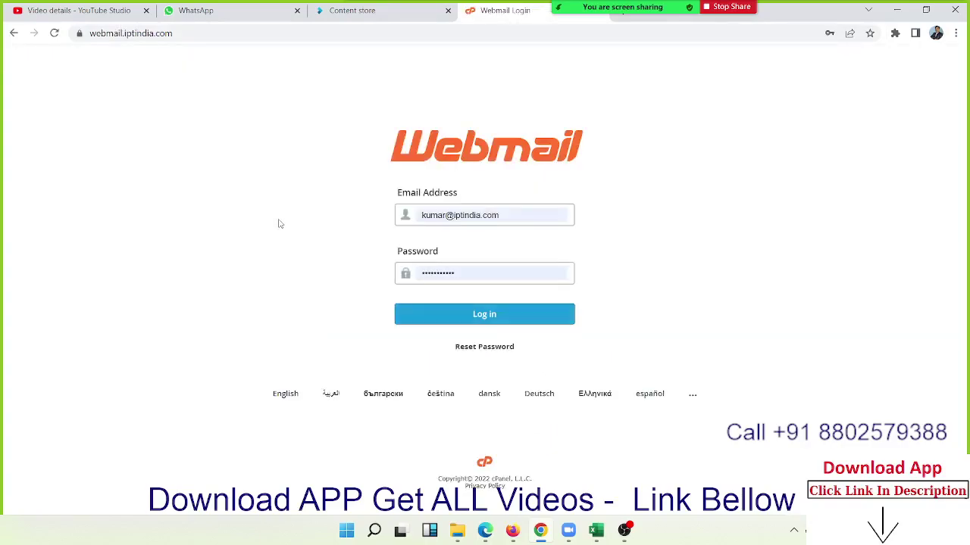
{"action": "left_click", "coordinate": [519, 322]}
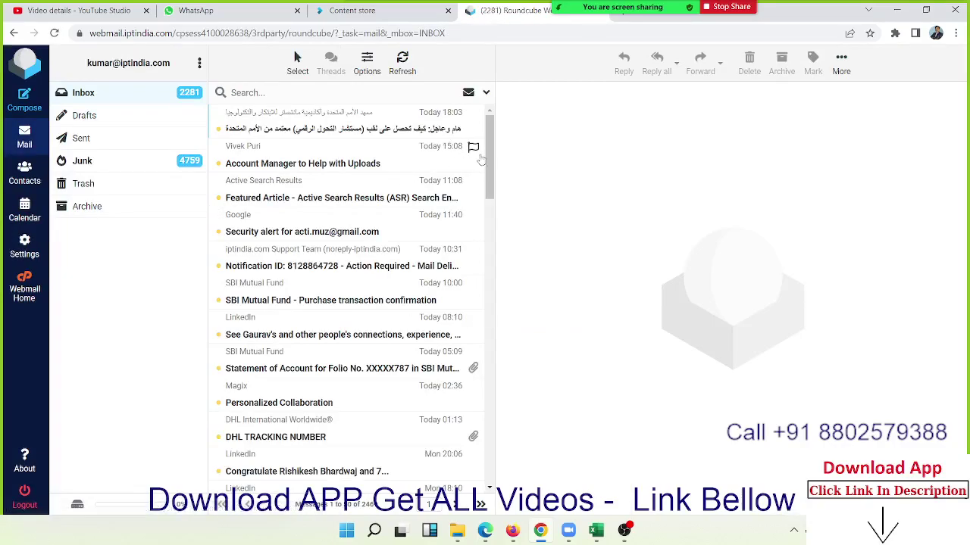
{"action": "scroll", "coordinate": [339, 261], "scroll_direction": "down", "scroll_amount": 5}
{"action": "scroll", "coordinate": [339, 262], "scroll_direction": "up", "scroll_amount": 5}
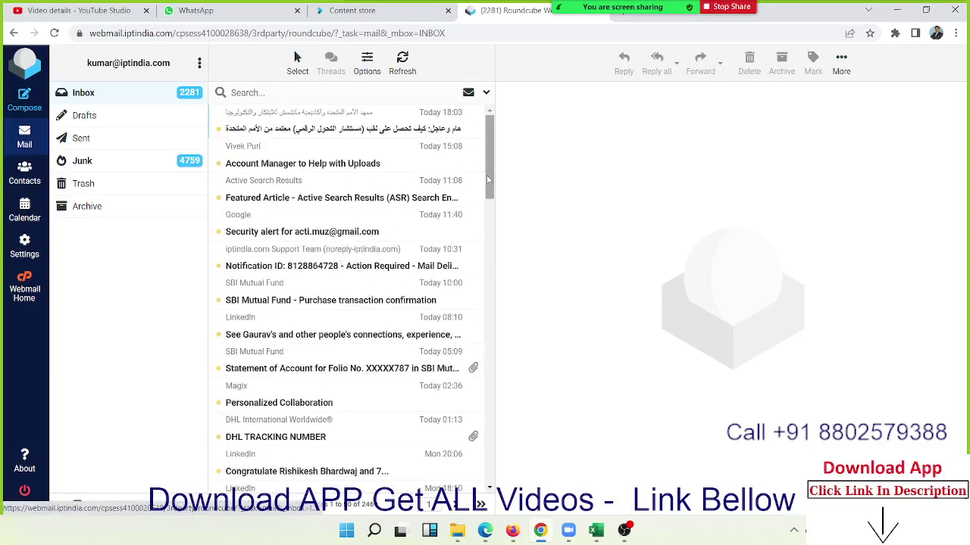
{"action": "mouse_move", "coordinate": [488, 163]}
{"action": "left_mouse_down"}
{"action": "mouse_move", "coordinate": [485, 314]}
{"action": "mouse_move", "coordinate": [487, 151]}
{"action": "mouse_move", "coordinate": [492, 451]}
{"action": "mouse_move", "coordinate": [498, 310]}
{"action": "left_mouse_up"}
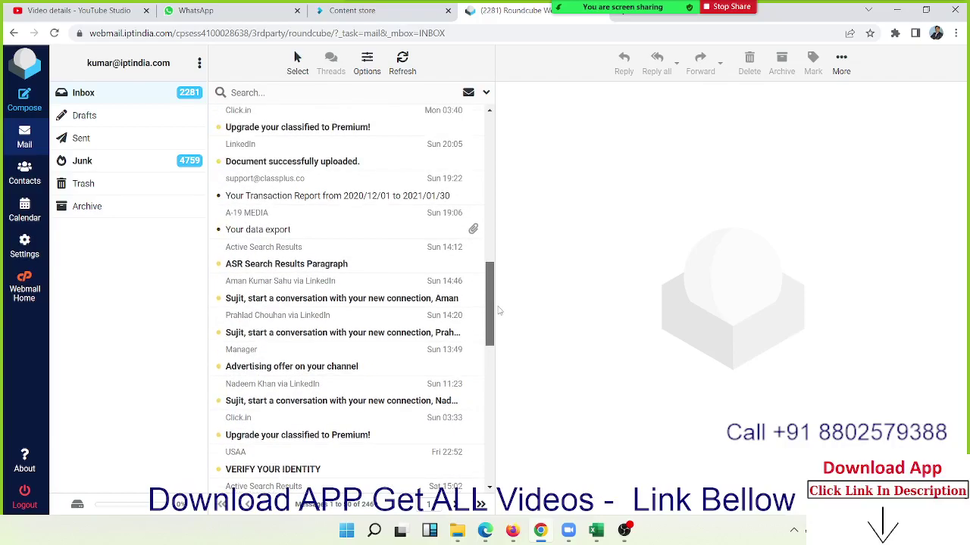
- Preview the Active Search Results featured article email, then minimise Chrome to return to Excel
{"action": "left_click", "coordinate": [377, 300]}
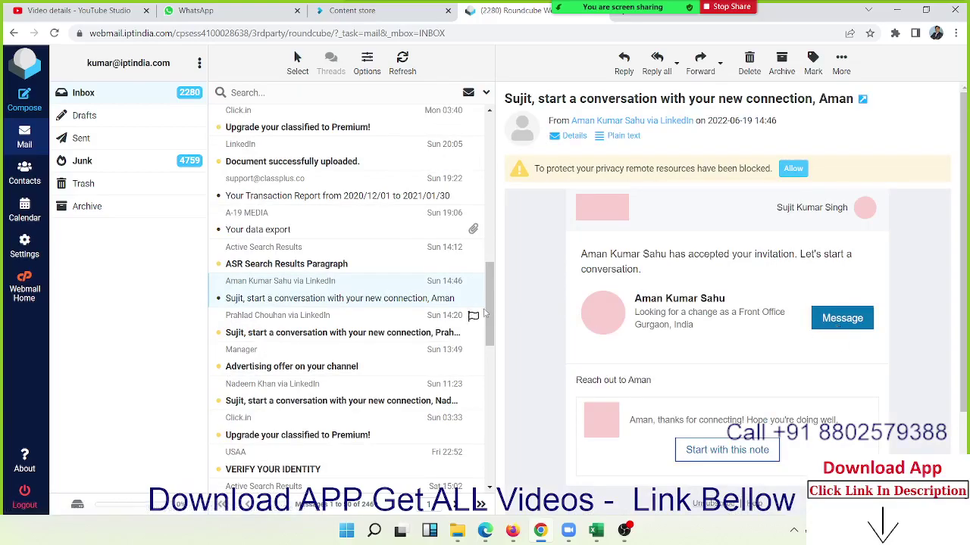
{"action": "scroll", "coordinate": [447, 281], "scroll_direction": "up", "scroll_amount": 5}
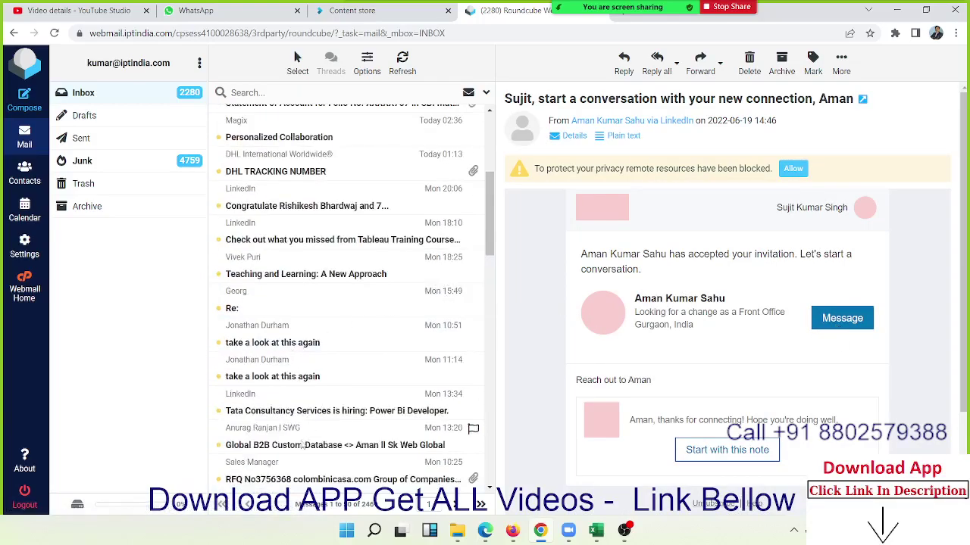
{"action": "scroll", "coordinate": [286, 242], "scroll_direction": "up", "scroll_amount": 3}
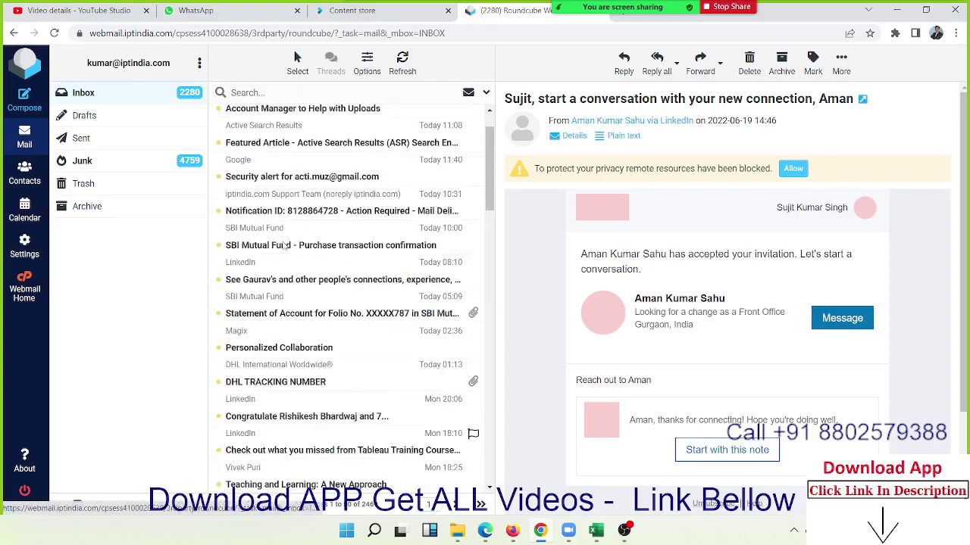
{"action": "scroll", "coordinate": [286, 276], "scroll_direction": "up", "scroll_amount": 2}
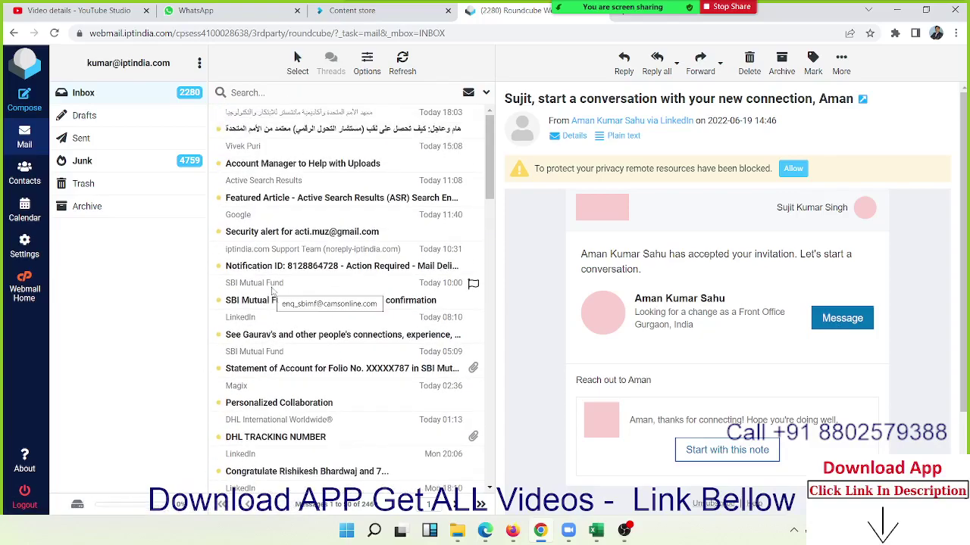
{"action": "left_click", "coordinate": [270, 202]}
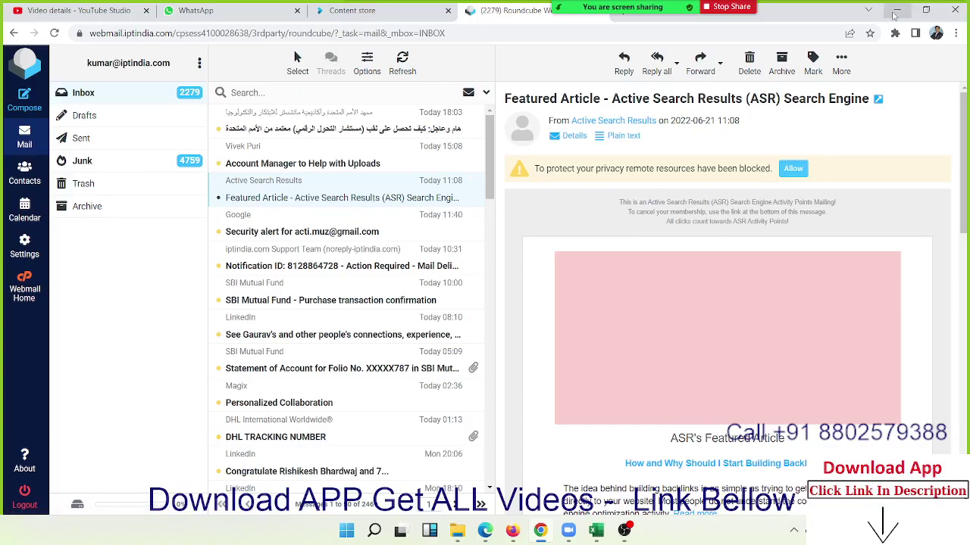
{"action": "left_click", "coordinate": [895, 10]}
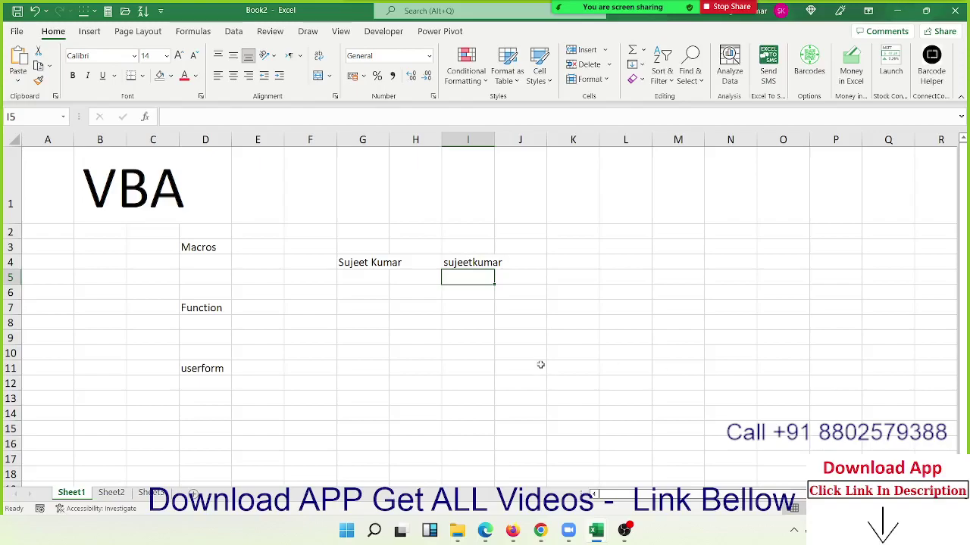
{"action": "left_click", "coordinate": [519, 353]}
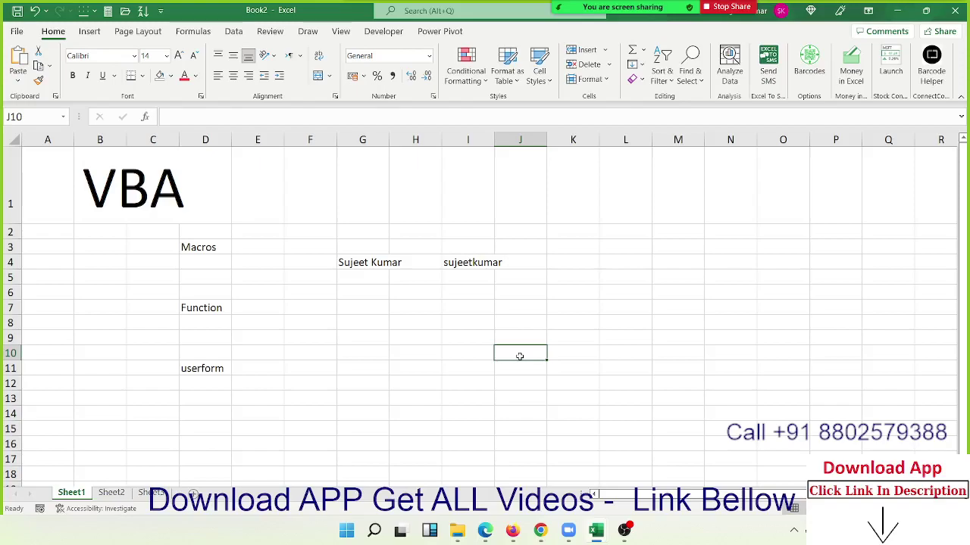
- Check the Trust Center macro settings under Developer > Macro Security, then close the dialog
{"action": "left_click", "coordinate": [383, 31]}
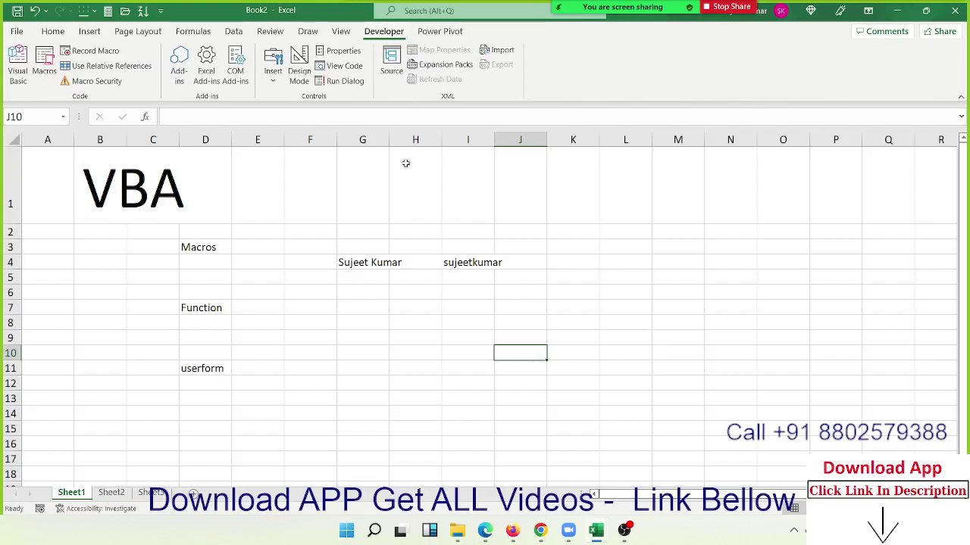
{"action": "left_click", "coordinate": [426, 326]}
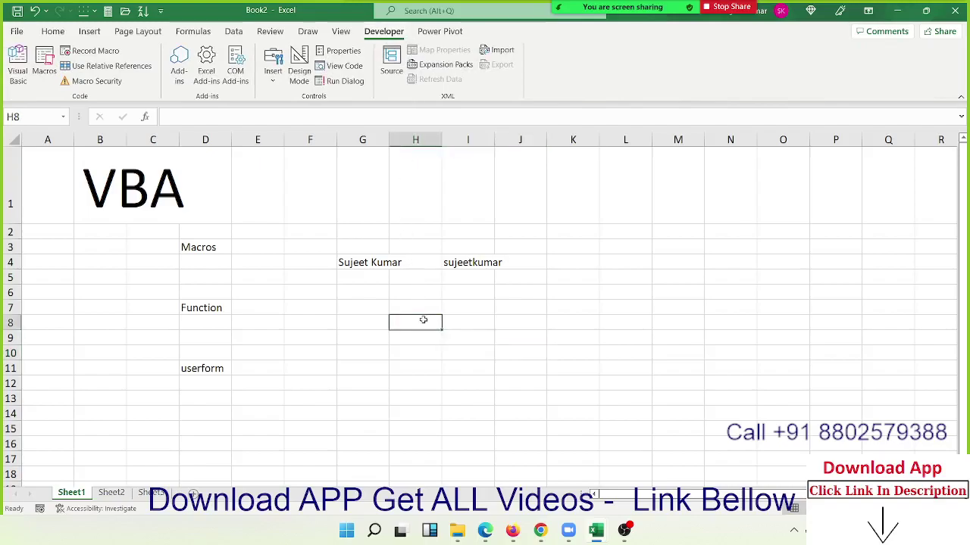
{"action": "left_click", "coordinate": [98, 82]}
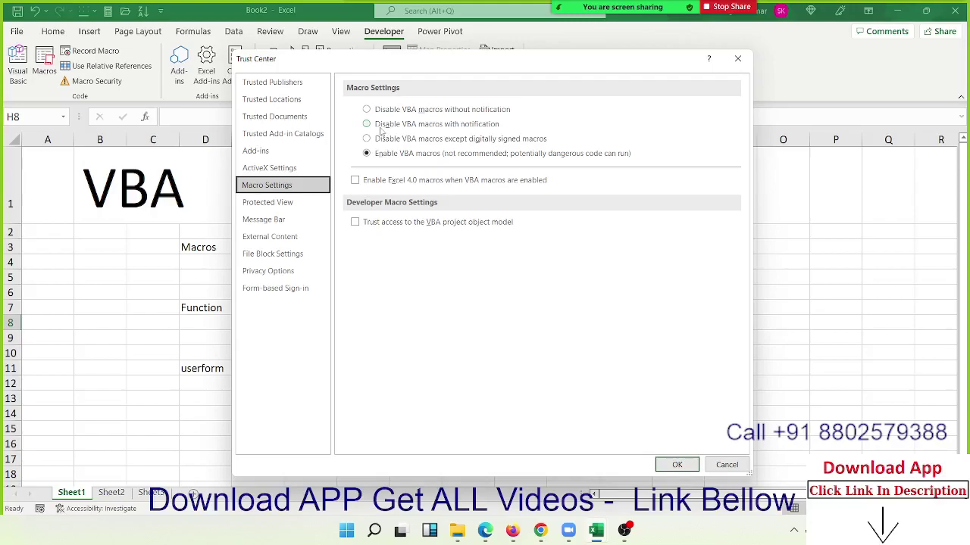
{"action": "left_click", "coordinate": [738, 60]}
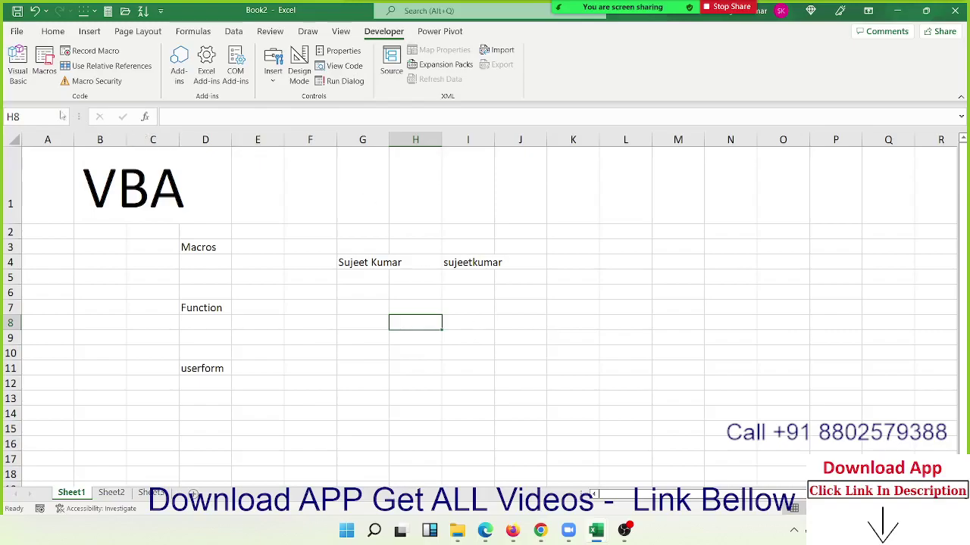
{"action": "left_click", "coordinate": [71, 90]}
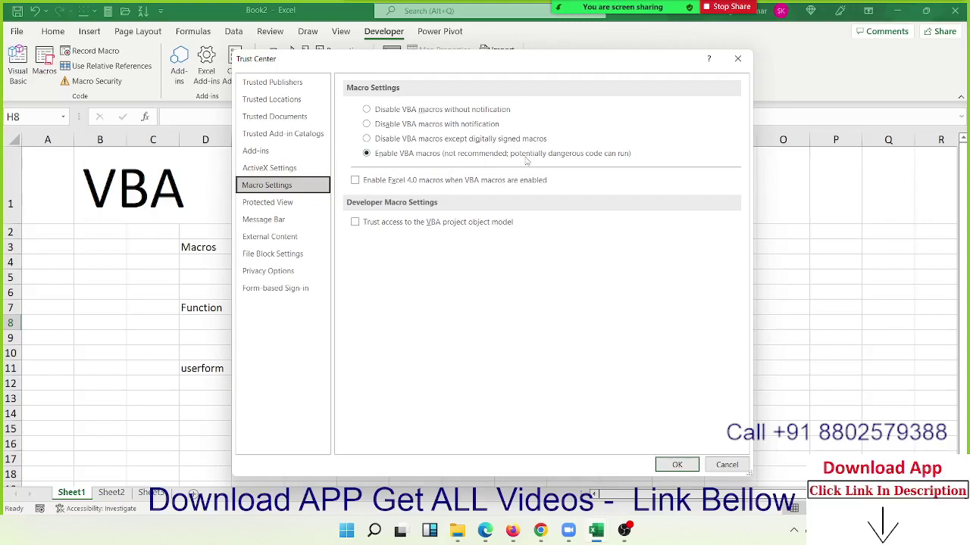
{"action": "left_click", "coordinate": [601, 159]}
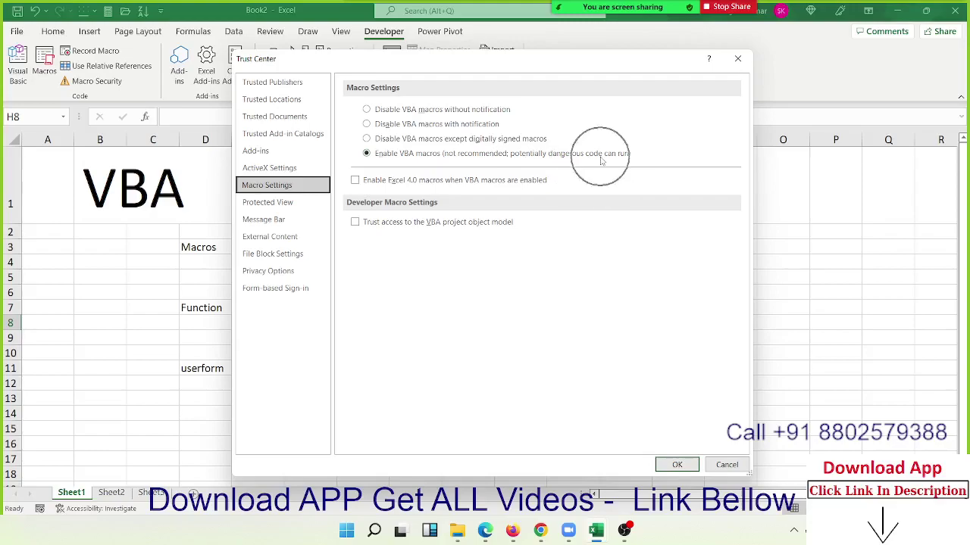
{"action": "key", "text": "Return"}
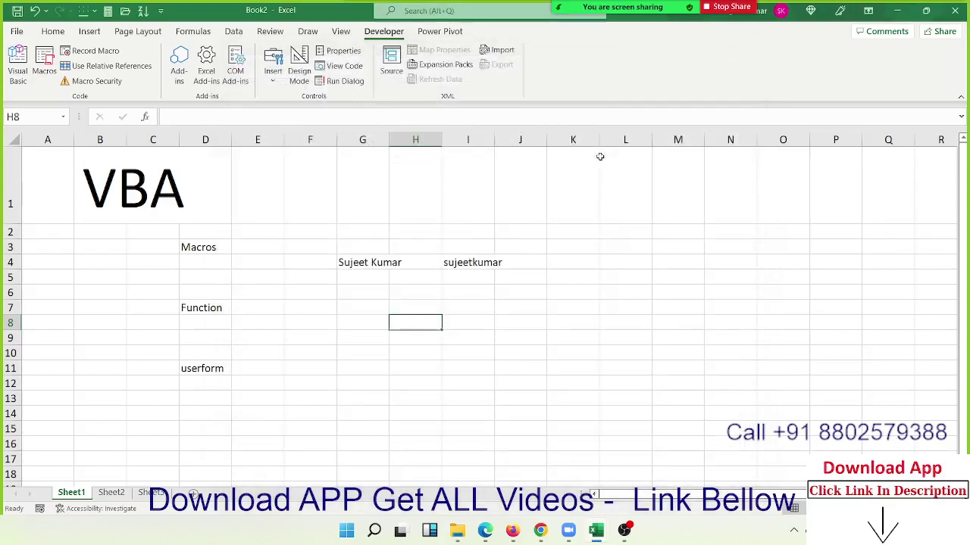
{"action": "left_click", "coordinate": [498, 303]}
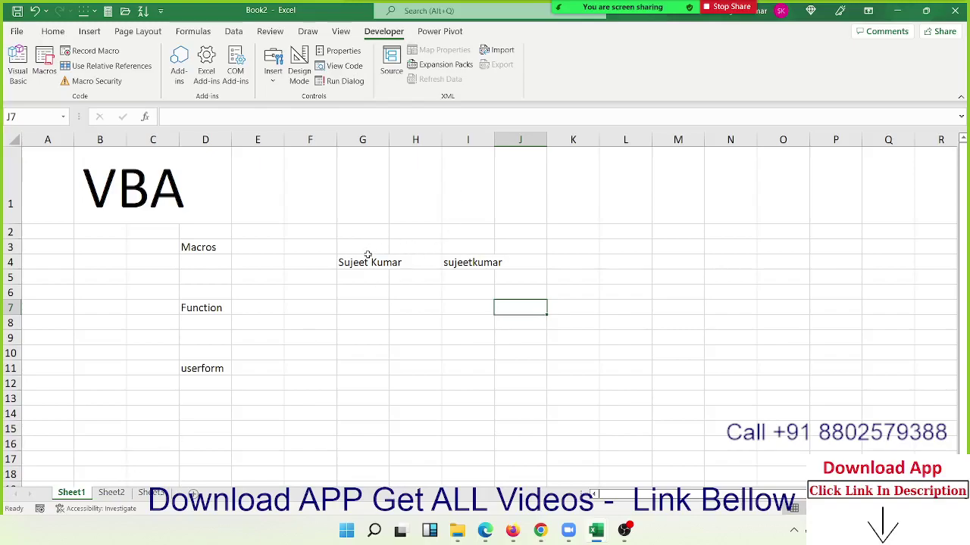
{"action": "left_click_drag", "start_coordinate": [368, 256], "coordinate": [460, 290]}
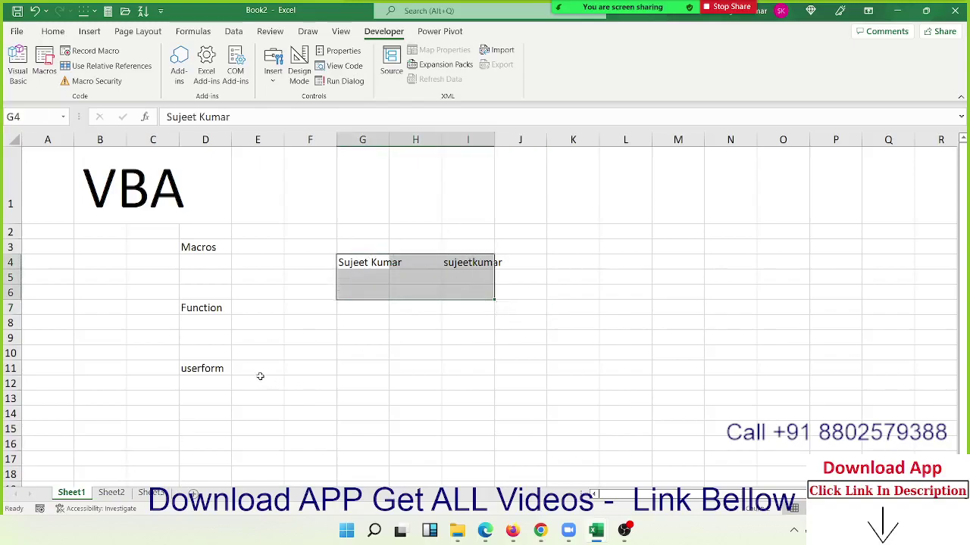
{"action": "left_click_drag", "start_coordinate": [218, 370], "coordinate": [206, 247]}
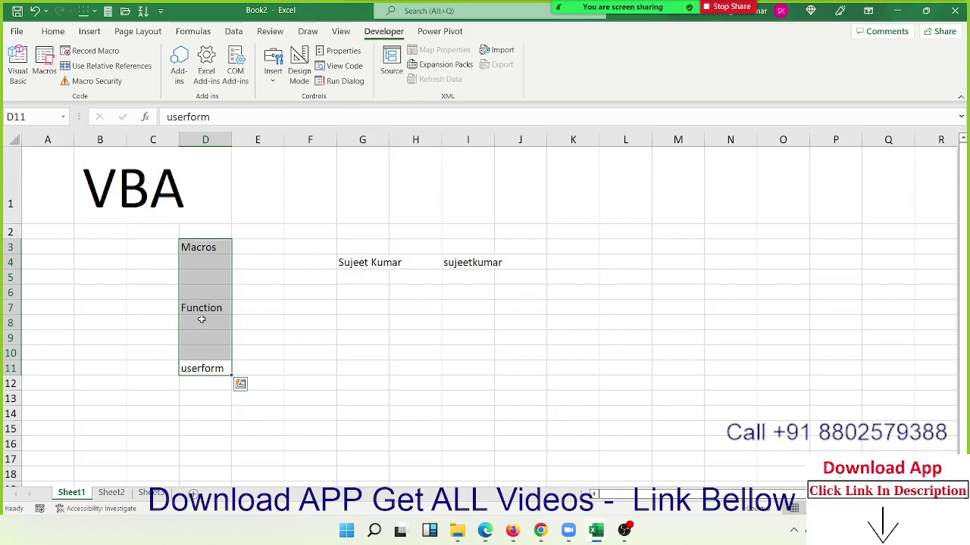
{"action": "left_click", "coordinate": [208, 309]}
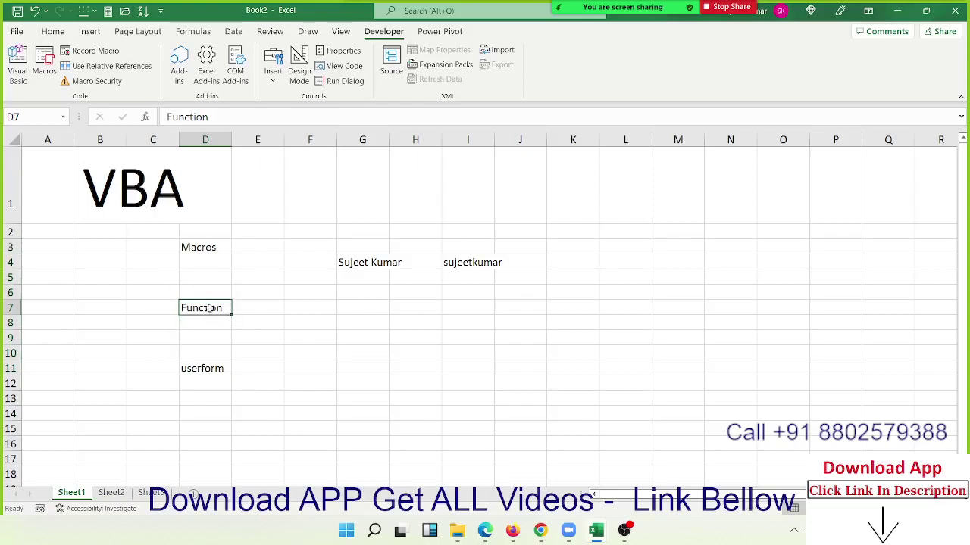
{"action": "mouse_move", "coordinate": [205, 369]}
{"action": "left_mouse_down"}
{"action": "mouse_move", "coordinate": [204, 238]}
{"action": "mouse_move", "coordinate": [491, 242]}
{"action": "left_mouse_up"}
{"action": "left_click", "coordinate": [345, 310]}
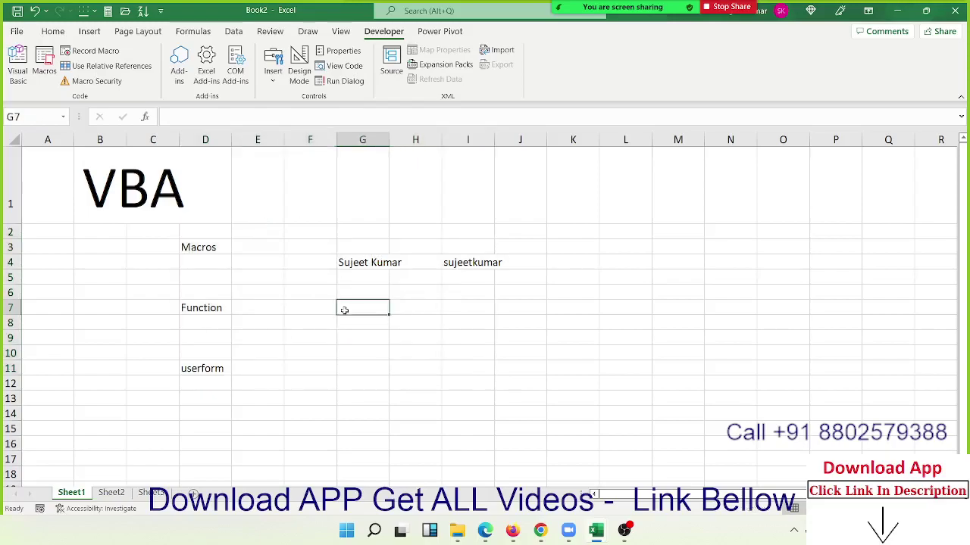
{"action": "left_click", "coordinate": [489, 374]}
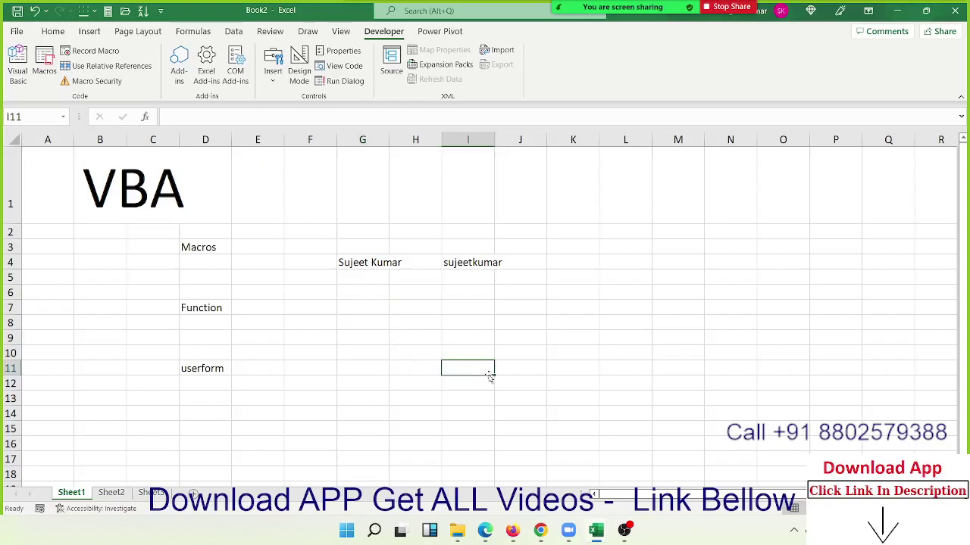
{"action": "left_click", "coordinate": [278, 383]}
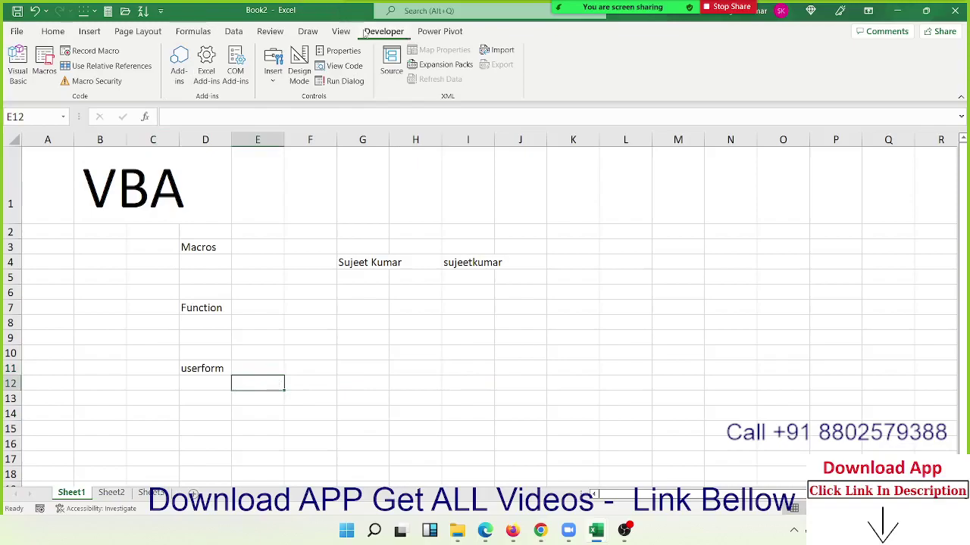
{"action": "left_click", "coordinate": [18, 31]}
{"action": "left_click", "coordinate": [34, 492]}
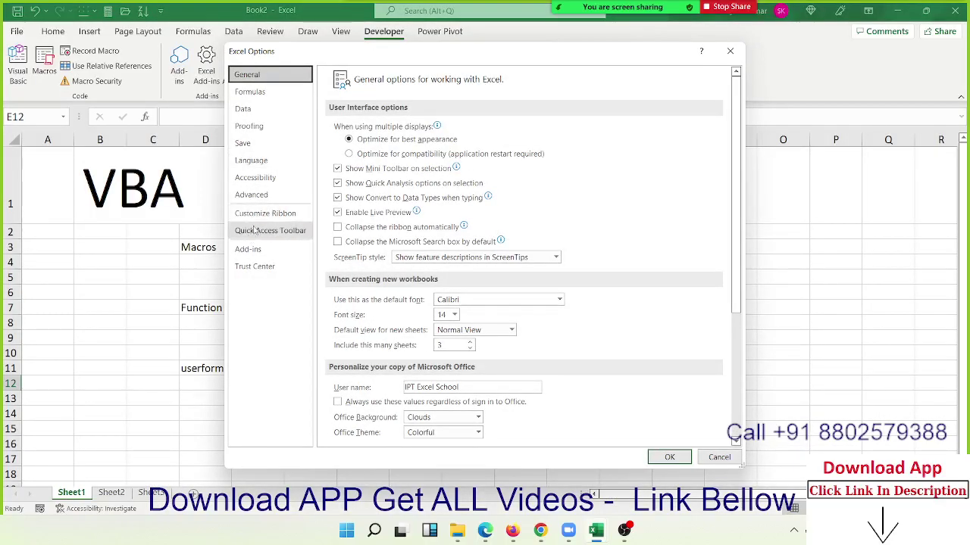
{"action": "left_click", "coordinate": [261, 215]}
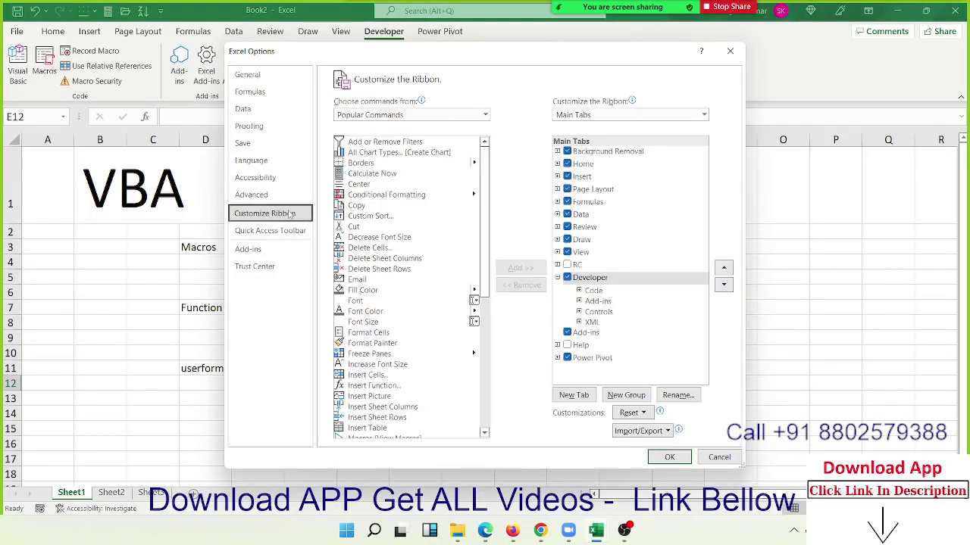
{"action": "left_click", "coordinate": [581, 281]}
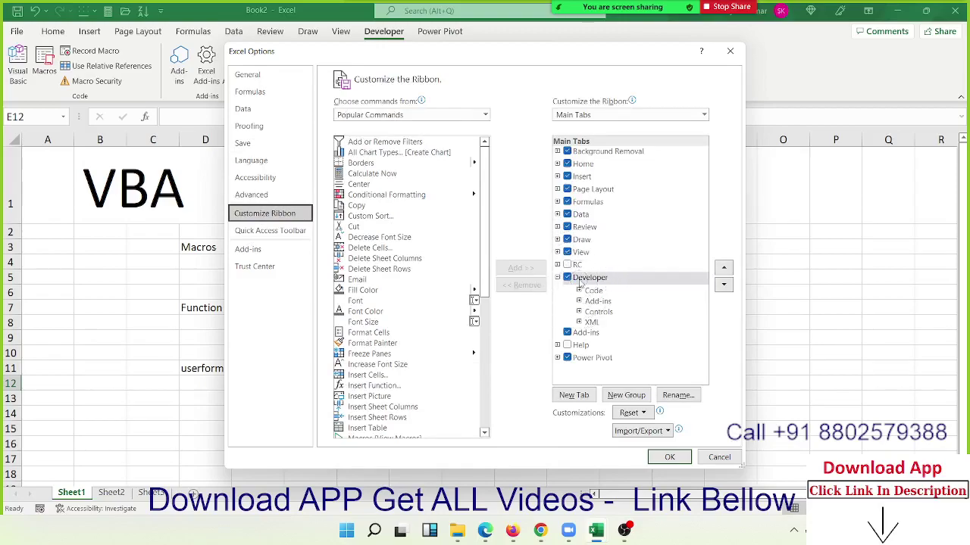
{"action": "key", "text": "Return"}
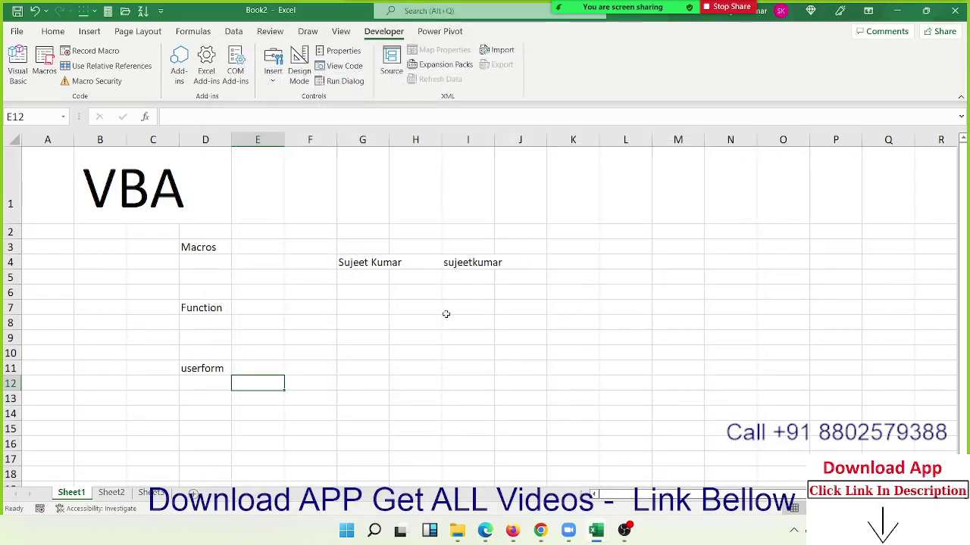
{"action": "left_click", "coordinate": [446, 334]}
{"action": "left_click", "coordinate": [91, 81]}
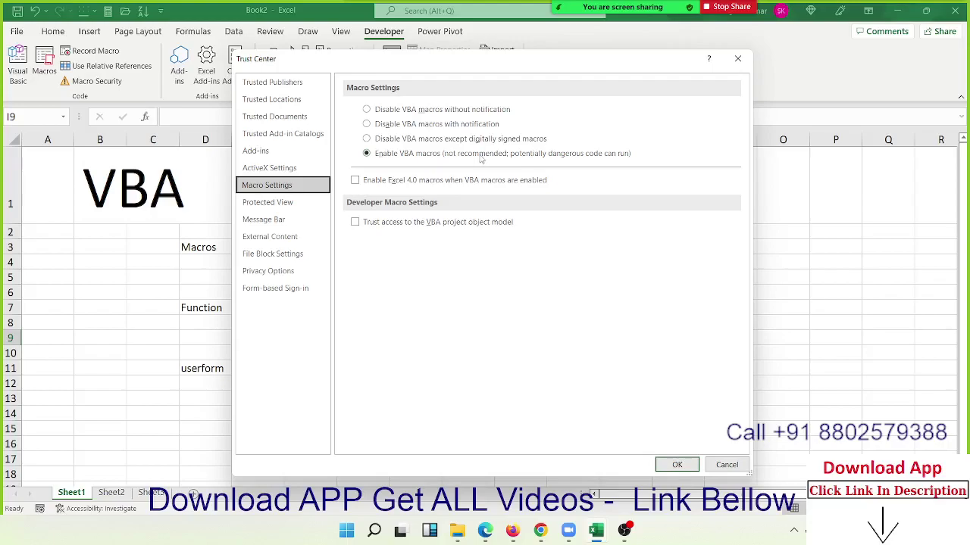
{"action": "key", "text": "Return"}
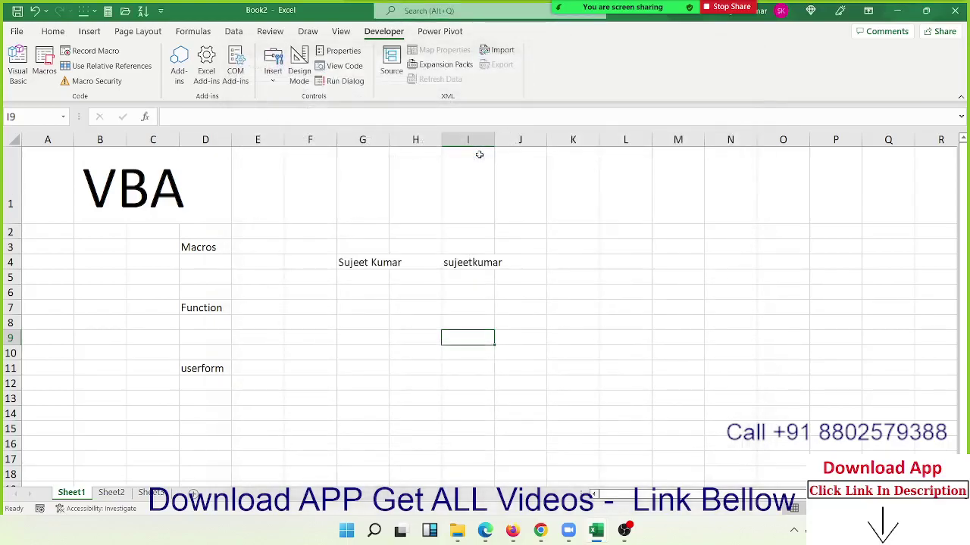
{"action": "mouse_move", "coordinate": [456, 531]}
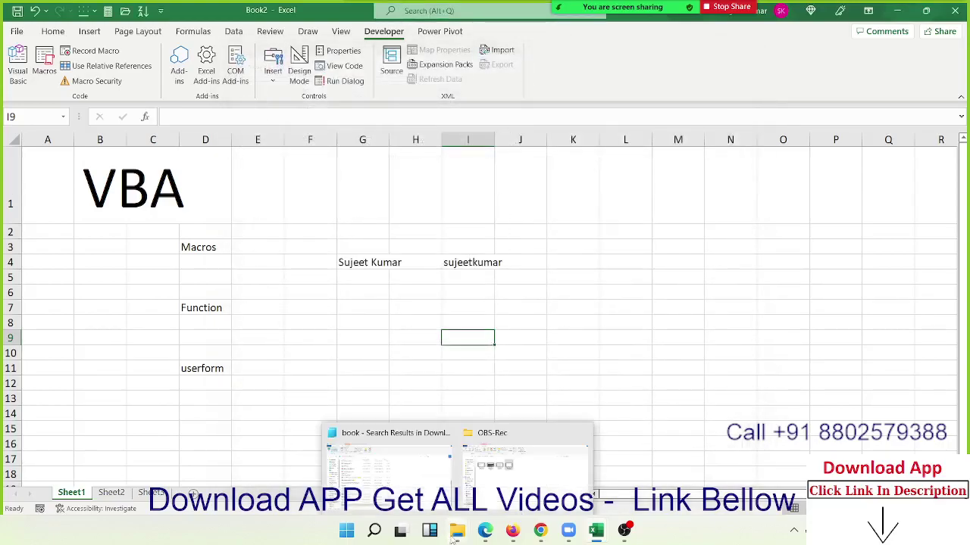
- In File Explorer, go to the Desktop and open the File2 folder
{"action": "left_click", "coordinate": [418, 493]}
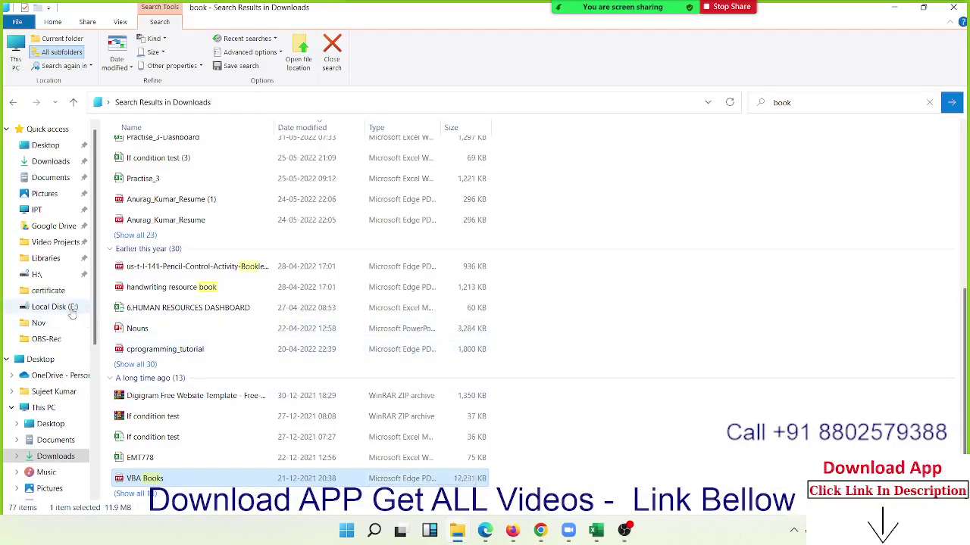
{"action": "left_click", "coordinate": [51, 147]}
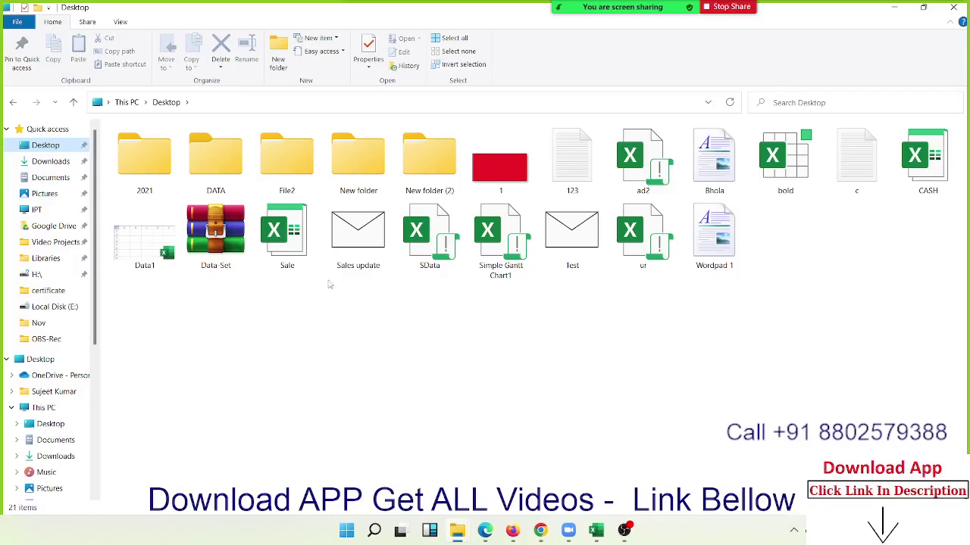
{"action": "double_click", "coordinate": [292, 154]}
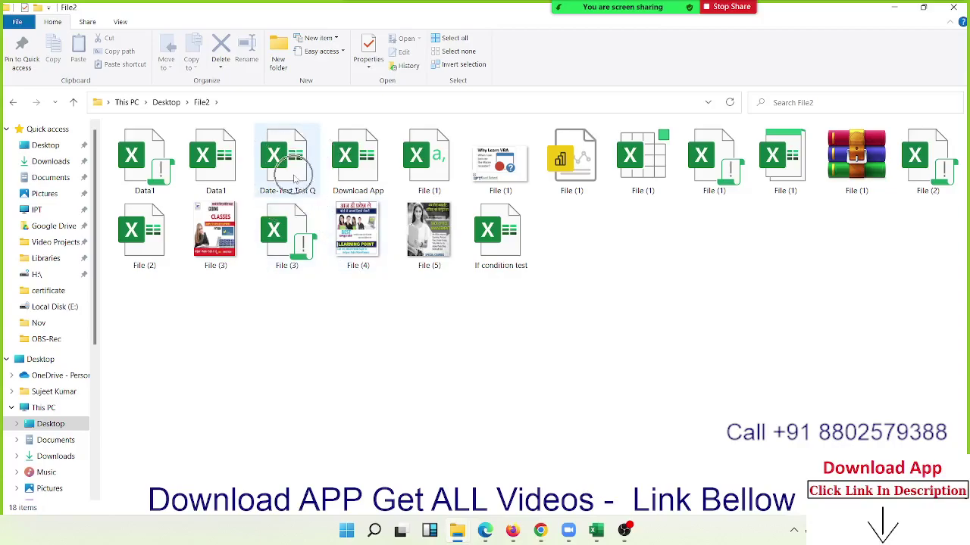
- Circle and mark the Date-Text Test Q, File (1), Download App and Data1 workbooks with annotations
{"action": "left_click", "coordinate": [778, 15]}
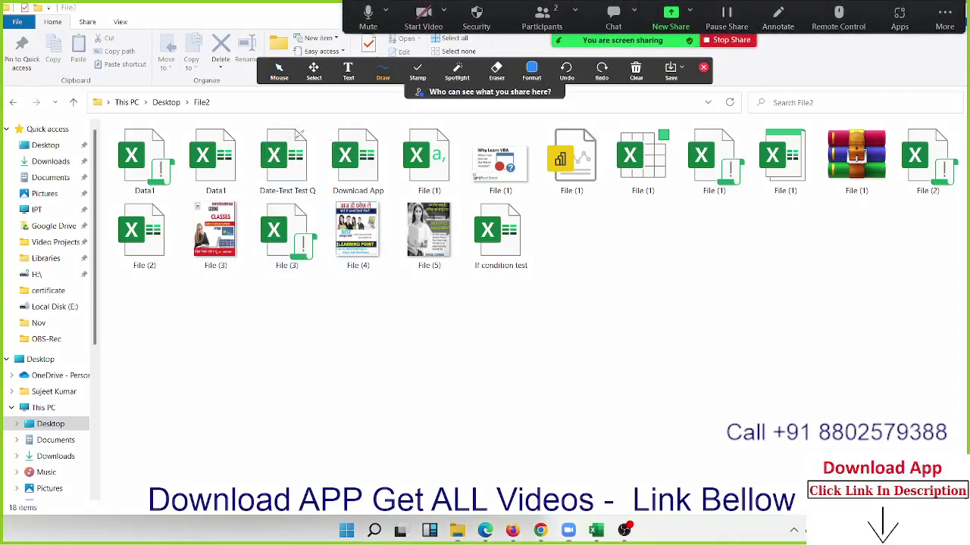
{"action": "mouse_move", "coordinate": [263, 117]}
{"action": "left_mouse_down"}
{"action": "mouse_move", "coordinate": [295, 191]}
{"action": "mouse_move", "coordinate": [259, 112]}
{"action": "mouse_move", "coordinate": [255, 119]}
{"action": "left_mouse_up"}
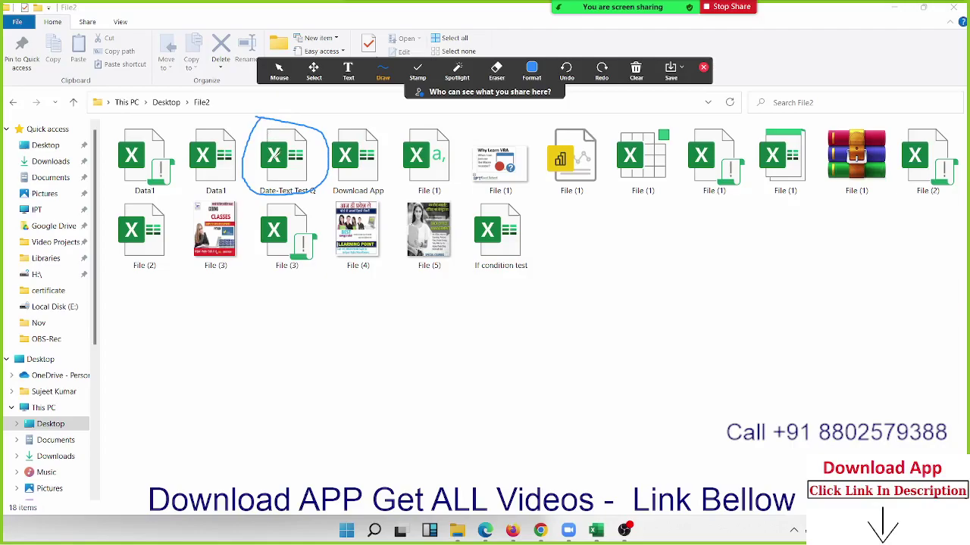
{"action": "mouse_move", "coordinate": [413, 113]}
{"action": "left_mouse_down"}
{"action": "mouse_move", "coordinate": [386, 162]}
{"action": "mouse_move", "coordinate": [426, 187]}
{"action": "mouse_move", "coordinate": [458, 181]}
{"action": "mouse_move", "coordinate": [459, 121]}
{"action": "mouse_move", "coordinate": [402, 118]}
{"action": "left_mouse_up"}
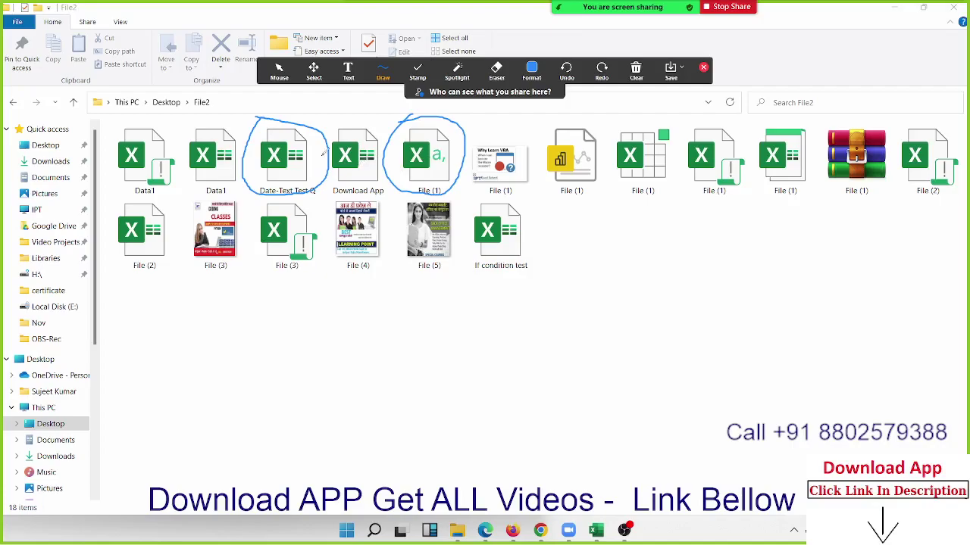
{"action": "mouse_move", "coordinate": [369, 124]}
{"action": "left_mouse_down"}
{"action": "mouse_move", "coordinate": [327, 155]}
{"action": "mouse_move", "coordinate": [398, 176]}
{"action": "mouse_move", "coordinate": [375, 114]}
{"action": "mouse_move", "coordinate": [366, 118]}
{"action": "left_mouse_up"}
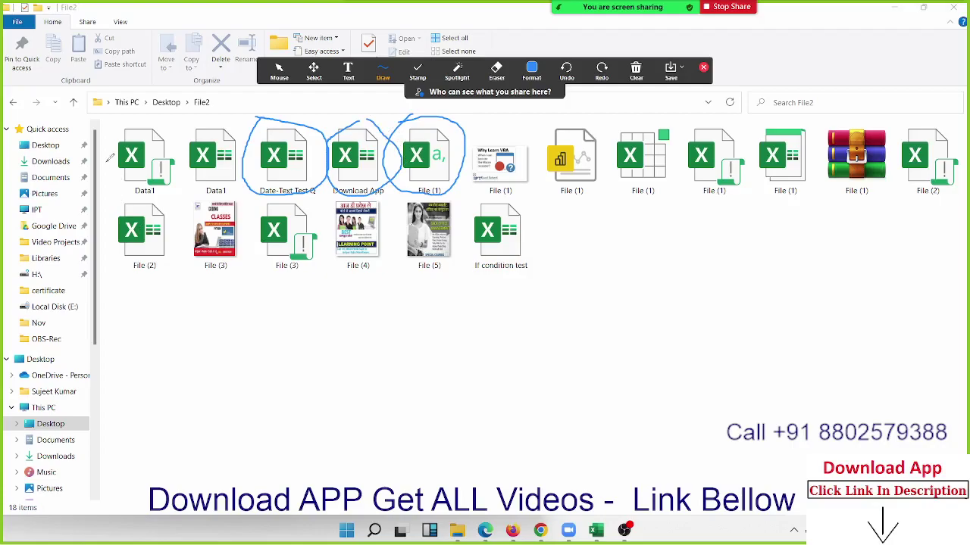
{"action": "mouse_move", "coordinate": [119, 134]}
{"action": "left_mouse_down"}
{"action": "mouse_move", "coordinate": [123, 173]}
{"action": "mouse_move", "coordinate": [213, 105]}
{"action": "left_mouse_up"}
{"action": "mouse_move", "coordinate": [167, 148]}
{"action": "left_mouse_down"}
{"action": "mouse_move", "coordinate": [152, 173]}
{"action": "mouse_move", "coordinate": [156, 189]}
{"action": "mouse_move", "coordinate": [179, 168]}
{"action": "mouse_move", "coordinate": [166, 150]}
{"action": "left_mouse_up"}
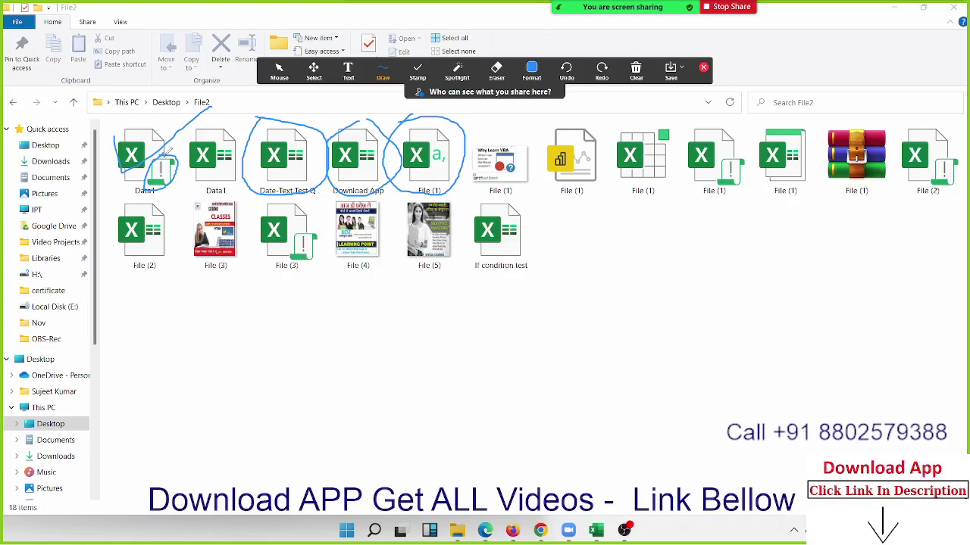
{"action": "left_click_drag", "start_coordinate": [272, 170], "coordinate": [446, 158]}
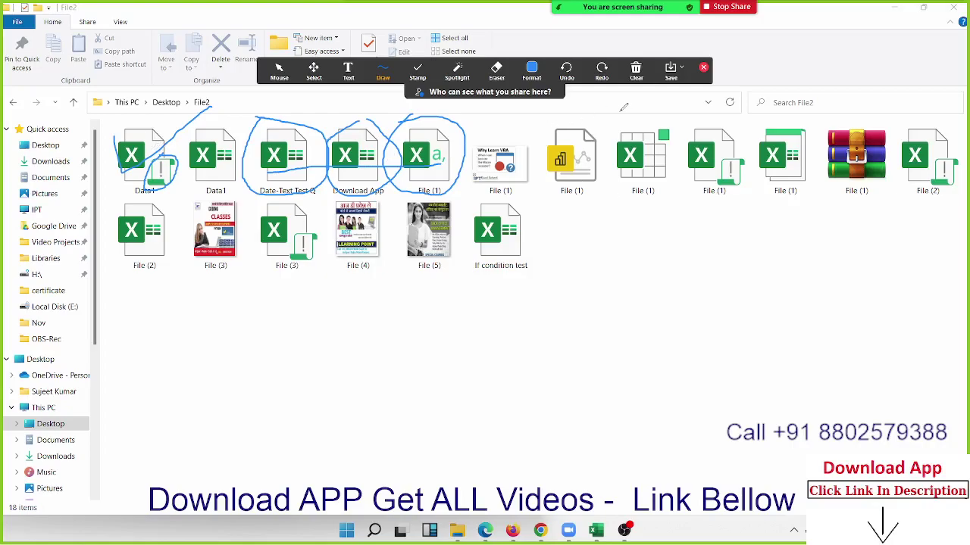
{"action": "mouse_move", "coordinate": [615, 111]}
{"action": "left_mouse_down"}
{"action": "mouse_move", "coordinate": [628, 206]}
{"action": "mouse_move", "coordinate": [618, 103]}
{"action": "left_mouse_up"}
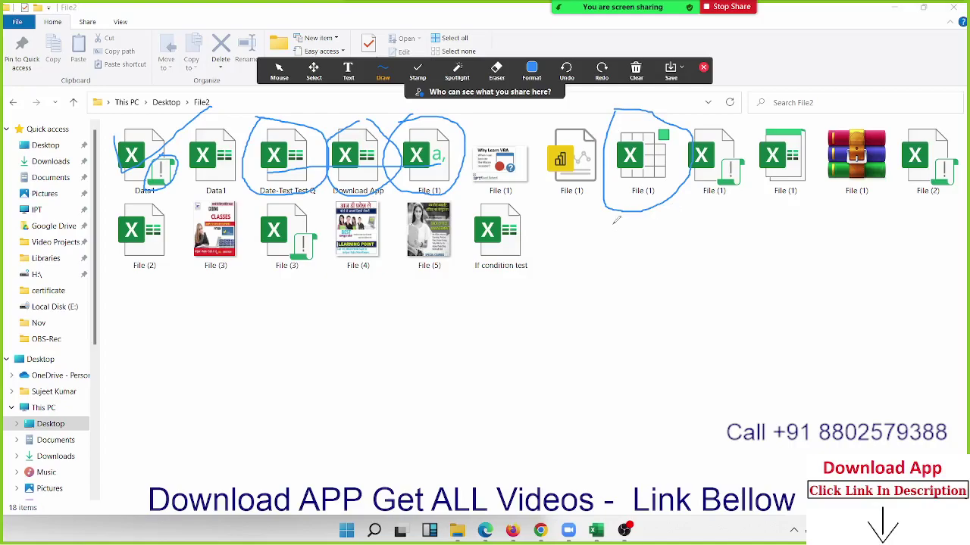
{"action": "mouse_move", "coordinate": [608, 212]}
{"action": "left_mouse_down"}
{"action": "mouse_move", "coordinate": [607, 251]}
{"action": "mouse_move", "coordinate": [690, 201]}
{"action": "left_mouse_up"}
- Clear all the drawn annotations and close the File2 folder window
{"action": "left_click", "coordinate": [703, 67]}
{"action": "mouse_move", "coordinate": [624, 6]}
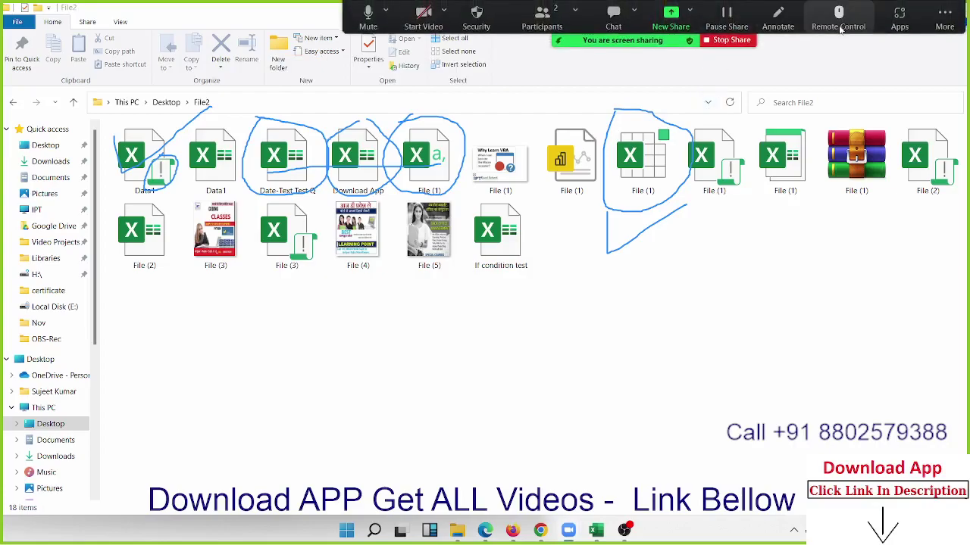
{"action": "left_click", "coordinate": [944, 16]}
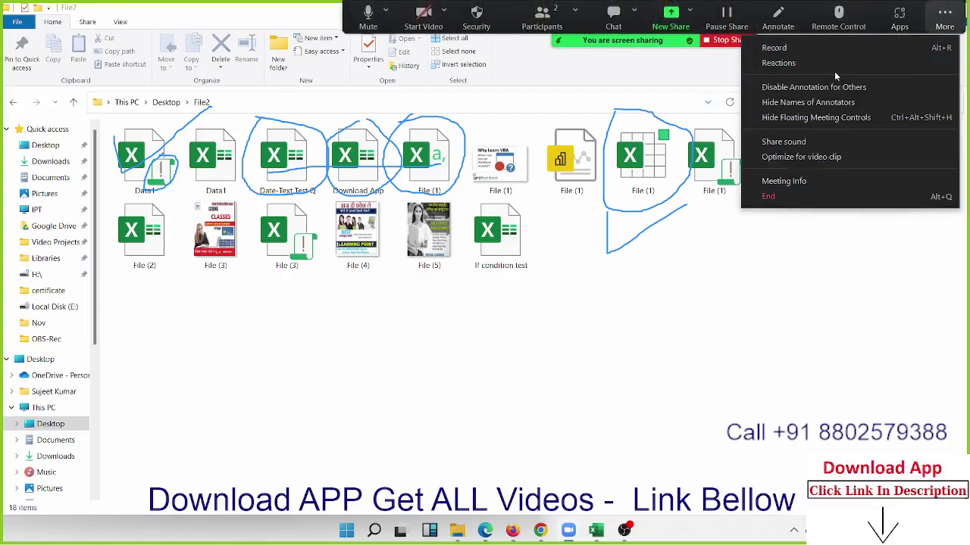
{"action": "left_click", "coordinate": [778, 17]}
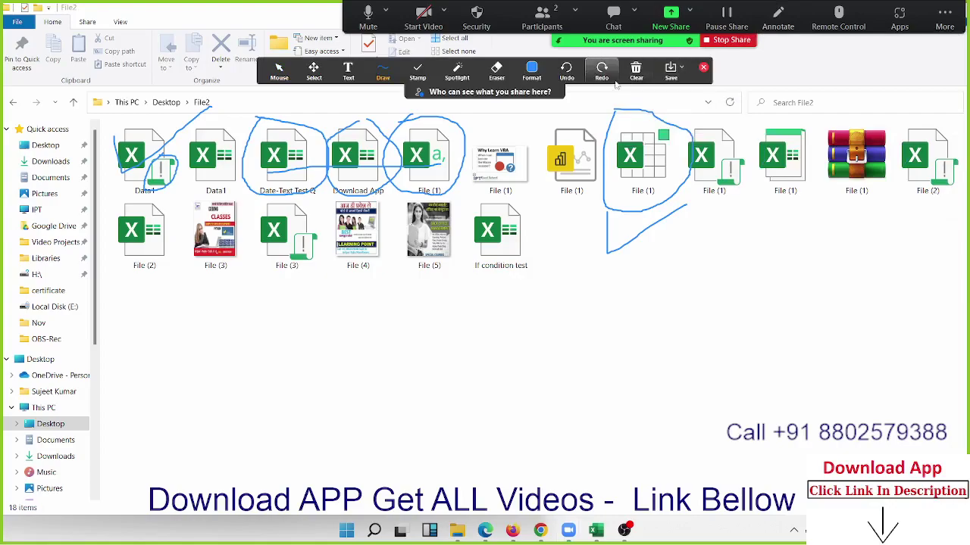
{"action": "left_click", "coordinate": [636, 70]}
{"action": "left_click", "coordinate": [644, 118]}
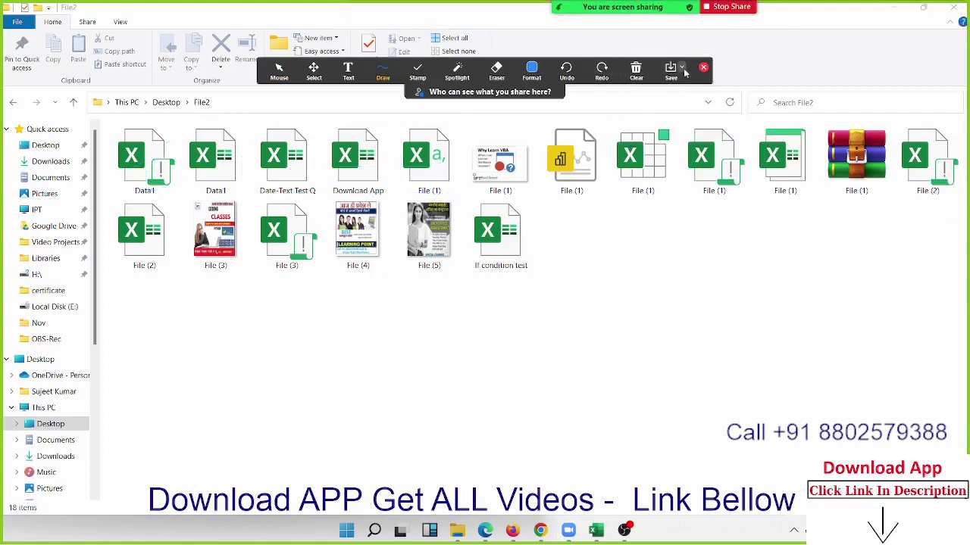
{"action": "left_click", "coordinate": [708, 68]}
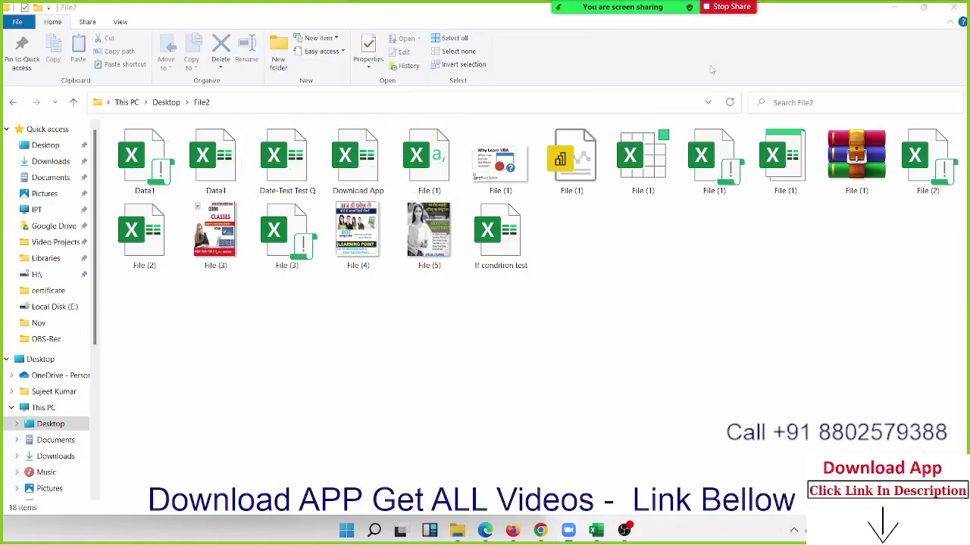
{"action": "left_click", "coordinate": [953, 7]}
{"action": "mouse_move", "coordinate": [595, 530]}
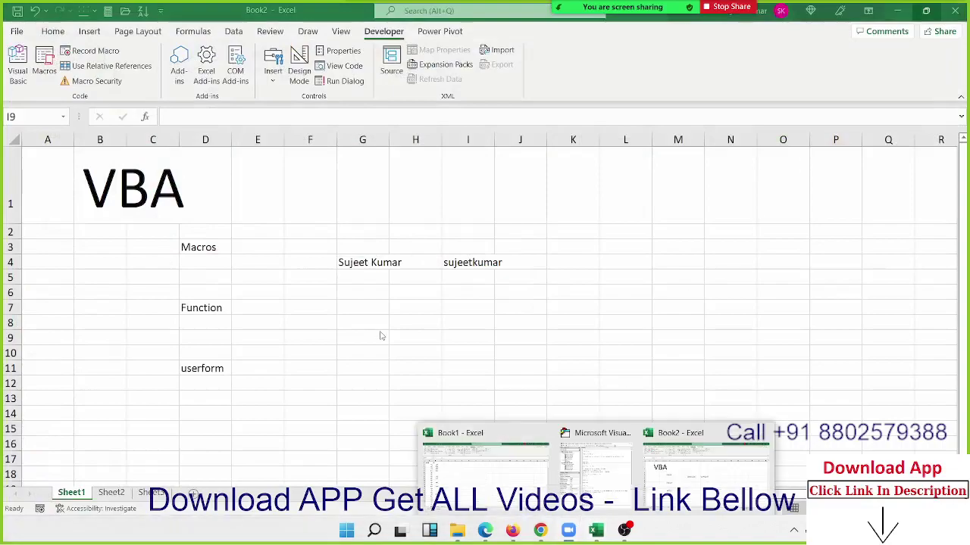
{"action": "left_click", "coordinate": [324, 334]}
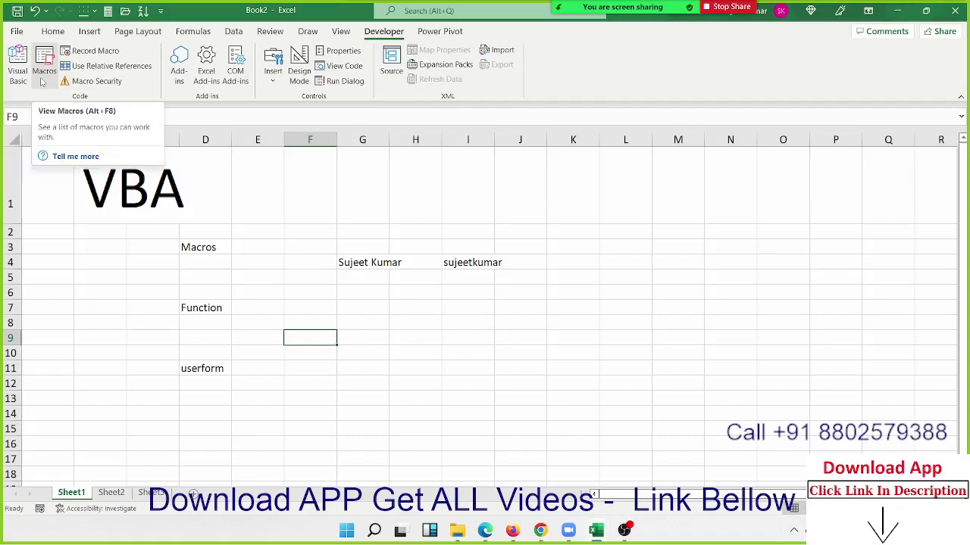
{"action": "left_click", "coordinate": [52, 31]}
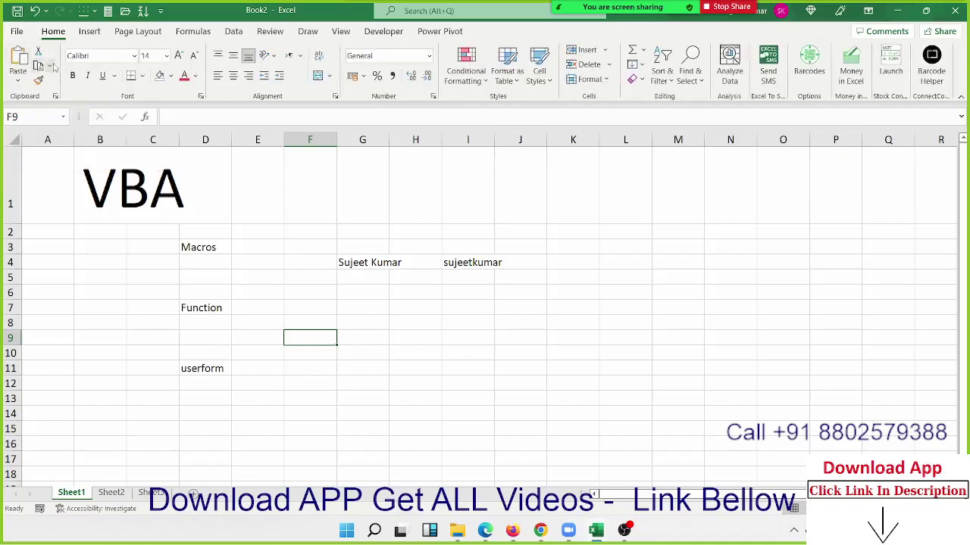
{"action": "left_click", "coordinate": [20, 34]}
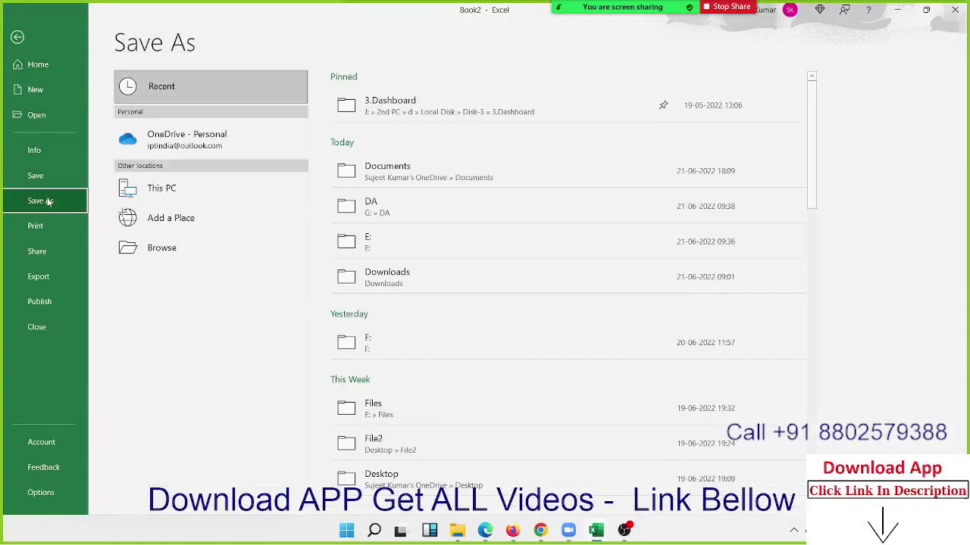
{"action": "left_click", "coordinate": [129, 250]}
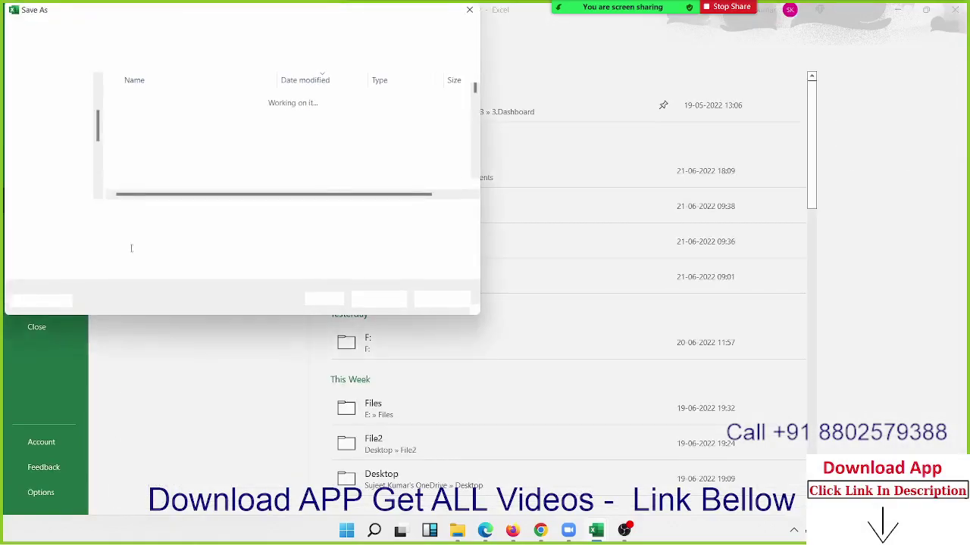
{"action": "left_click", "coordinate": [125, 228]}
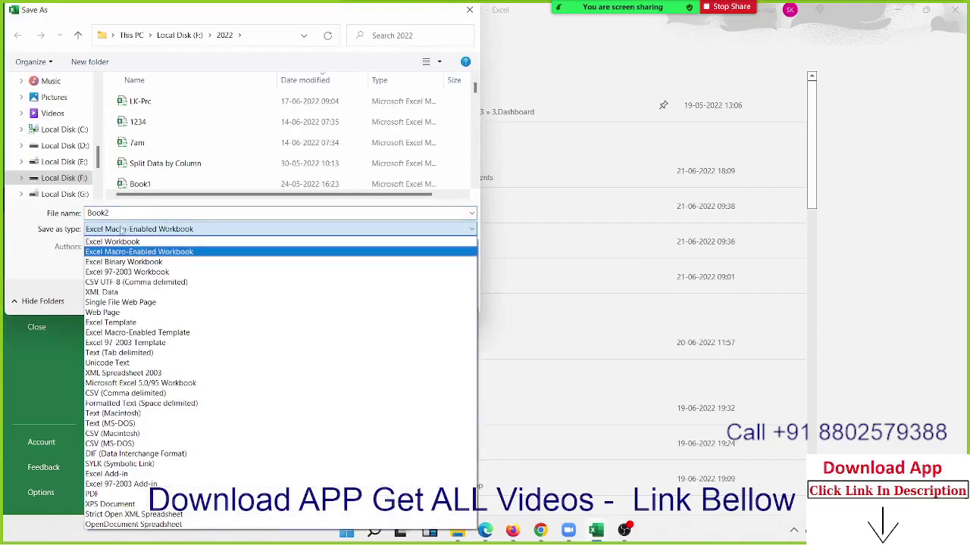
{"action": "left_click", "coordinate": [121, 241]}
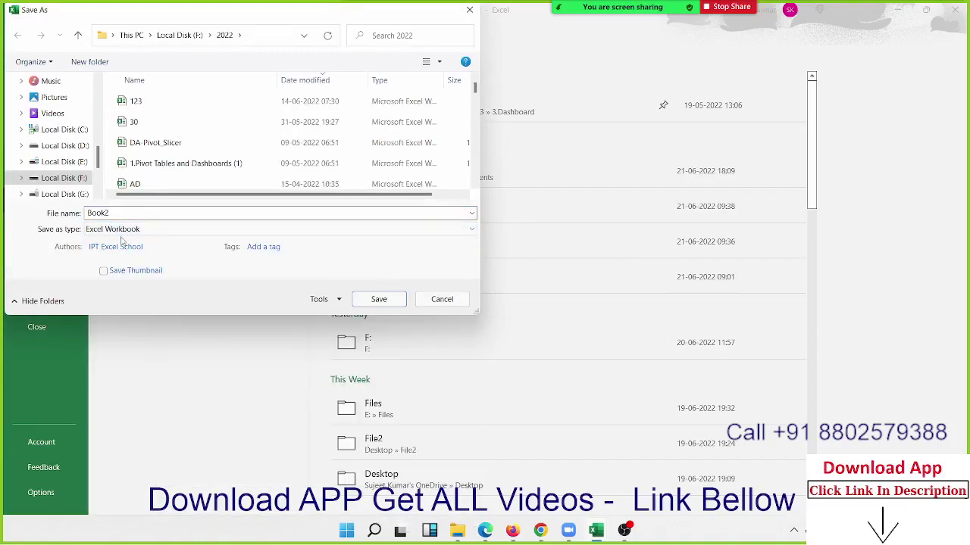
{"action": "left_click", "coordinate": [125, 229]}
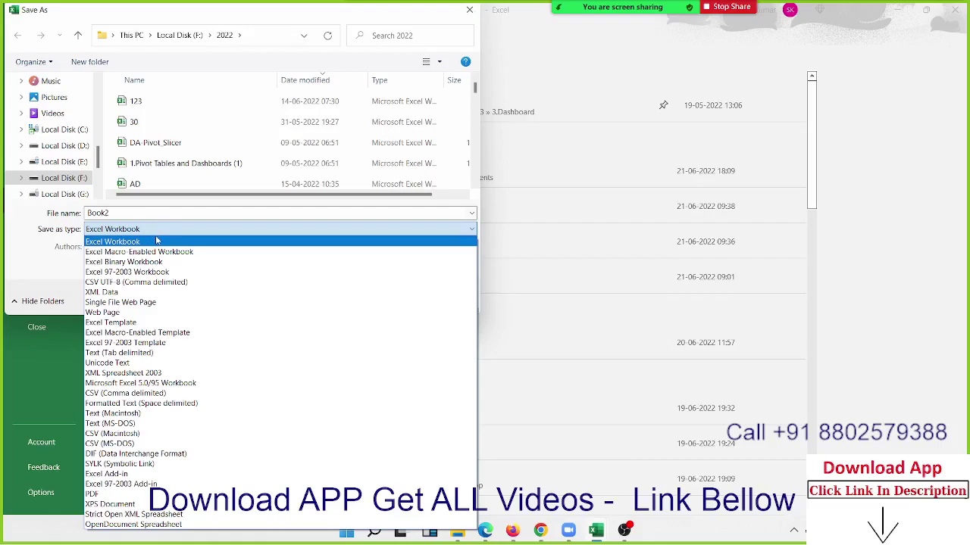
{"action": "left_click", "coordinate": [470, 10]}
{"action": "left_click", "coordinate": [470, 10]}
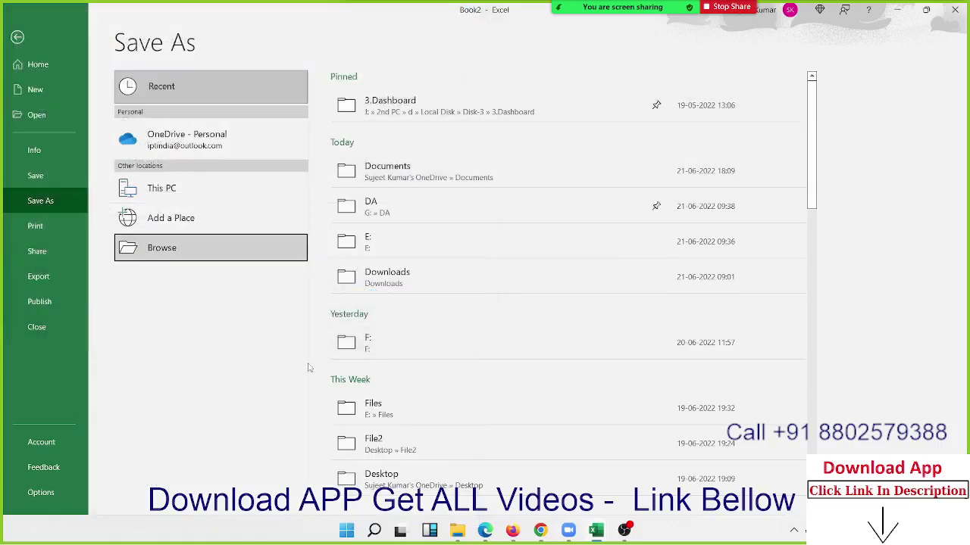
{"action": "left_click", "coordinate": [17, 36]}
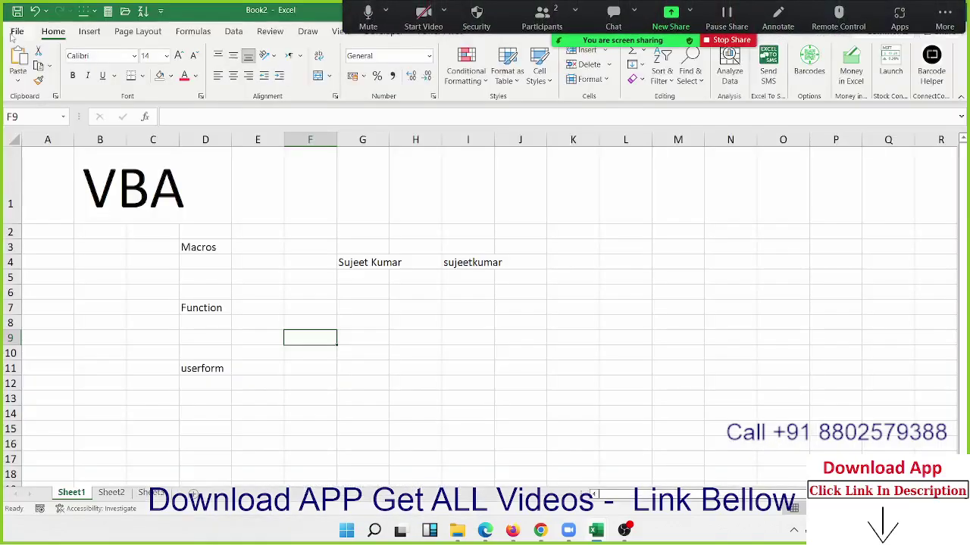
- Bring up Chrome's WhatsApp tab and open the VBA group chat
{"action": "left_click", "coordinate": [549, 534]}
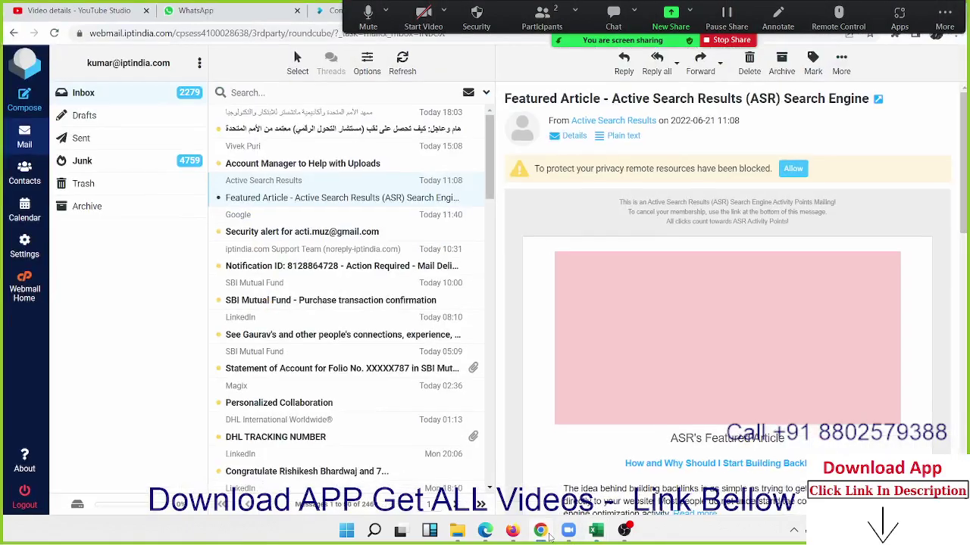
{"action": "left_click", "coordinate": [550, 535]}
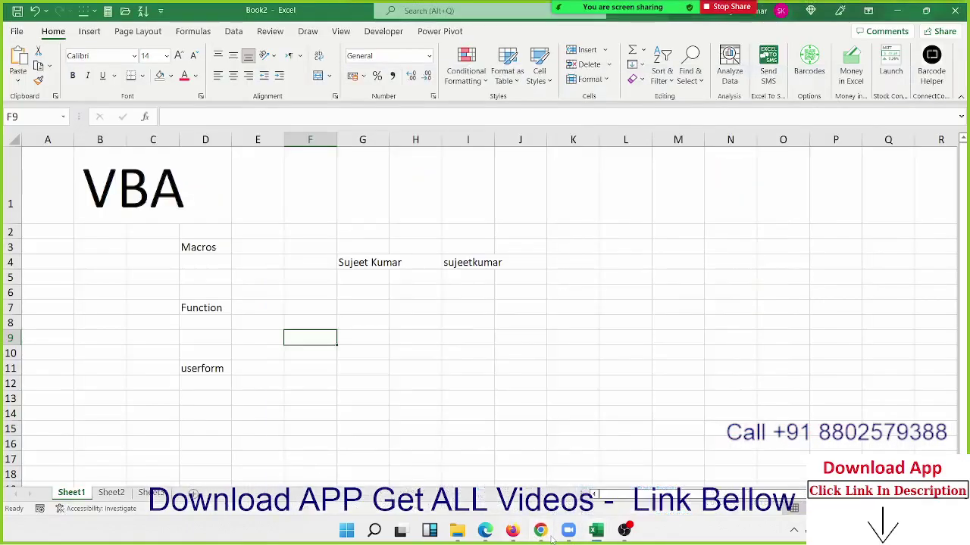
{"action": "left_click", "coordinate": [550, 535]}
{"action": "left_click", "coordinate": [196, 11]}
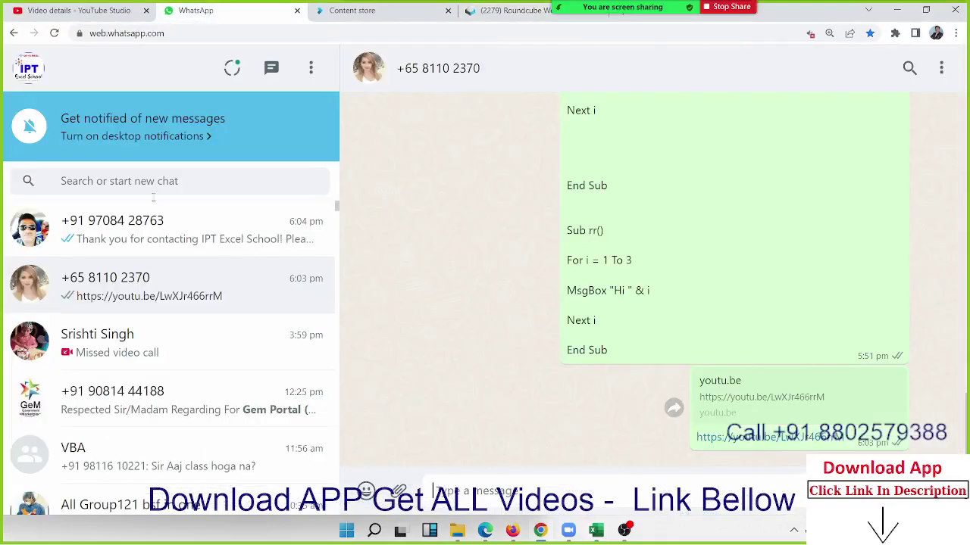
{"action": "left_click", "coordinate": [165, 456]}
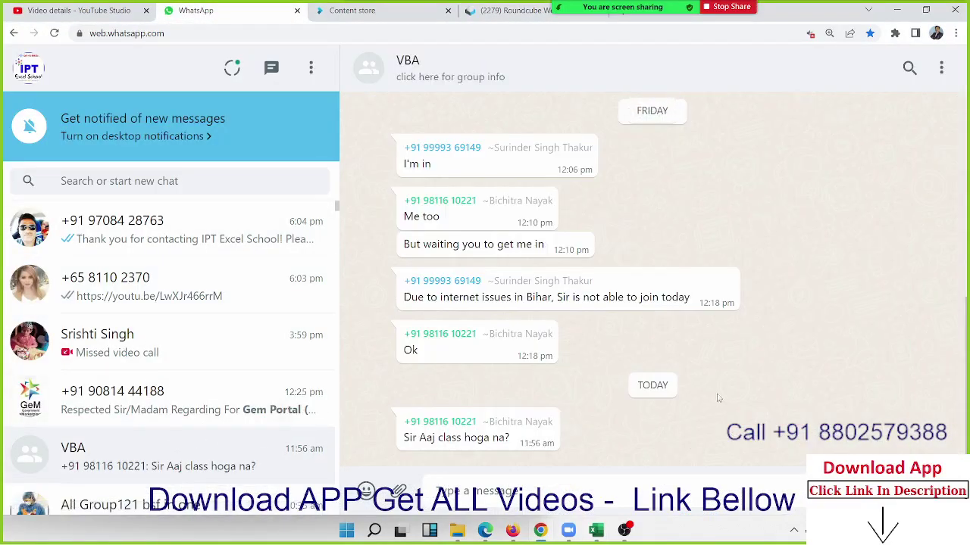
- Scroll the chat up to the Project2.xlsx attachment message and highlight its text
{"action": "scroll", "coordinate": [860, 378], "scroll_direction": "up", "scroll_amount": 5}
{"action": "scroll", "coordinate": [861, 379], "scroll_direction": "up", "scroll_amount": 3}
{"action": "scroll", "coordinate": [860, 379], "scroll_direction": "up", "scroll_amount": 5}
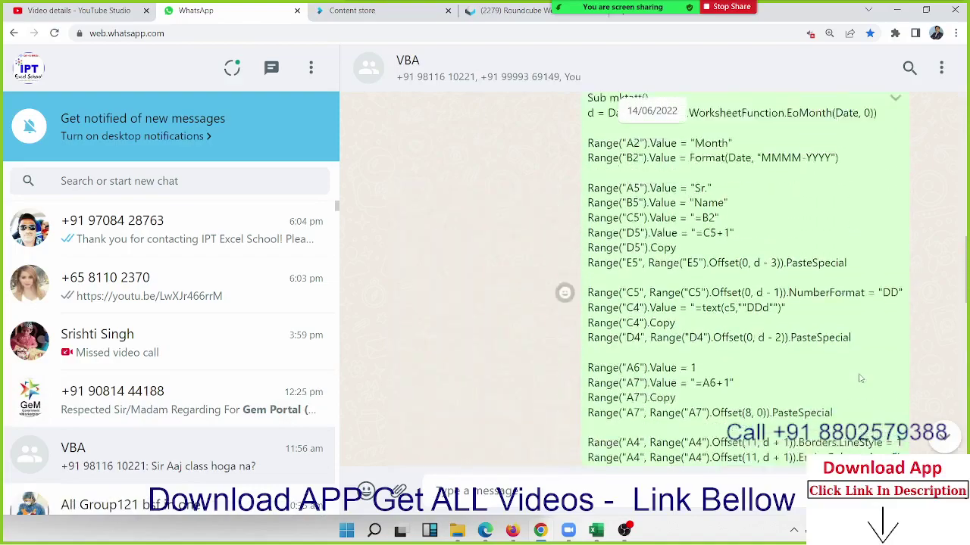
{"action": "scroll", "coordinate": [861, 378], "scroll_direction": "up", "scroll_amount": 5}
{"action": "scroll", "coordinate": [833, 387], "scroll_direction": "up", "scroll_amount": 3}
{"action": "scroll", "coordinate": [768, 404], "scroll_direction": "up", "scroll_amount": 5}
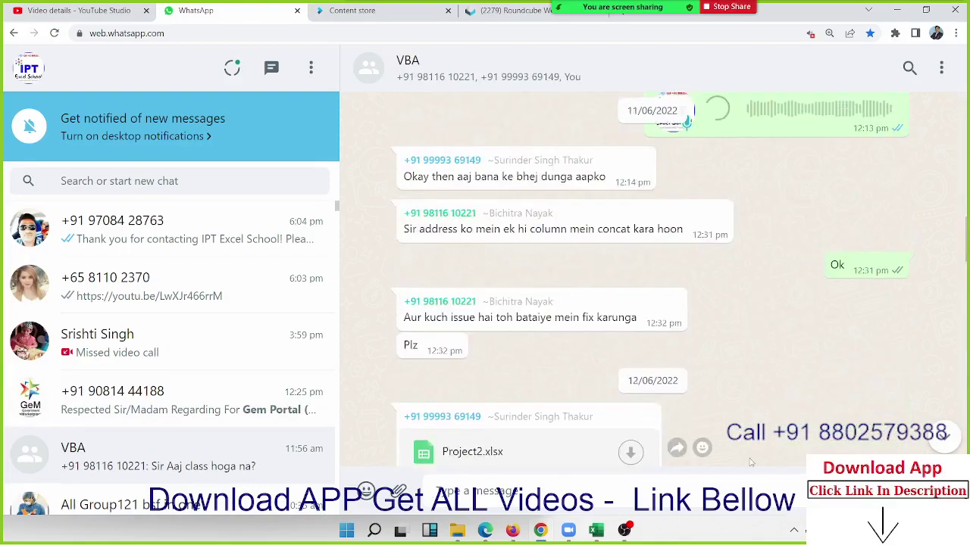
{"action": "scroll", "coordinate": [747, 452], "scroll_direction": "down", "scroll_amount": 2}
{"action": "scroll", "coordinate": [596, 362], "scroll_direction": "down", "scroll_amount": 3}
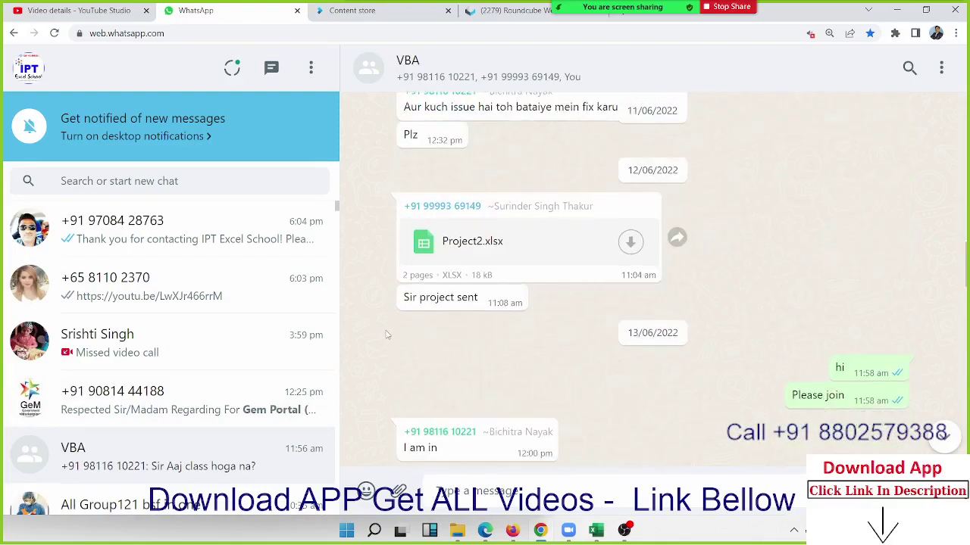
{"action": "left_click_drag", "start_coordinate": [386, 335], "coordinate": [726, 278]}
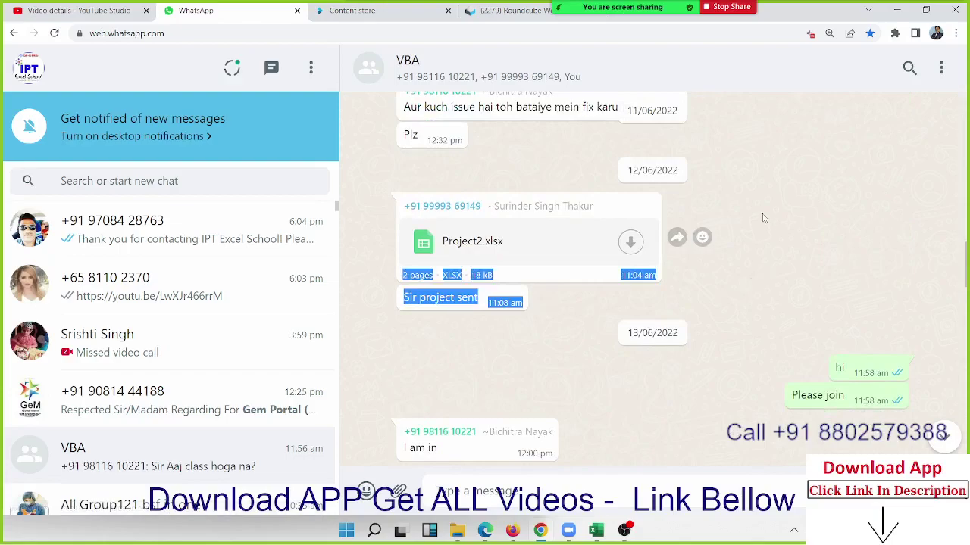
{"action": "left_click", "coordinate": [726, 278]}
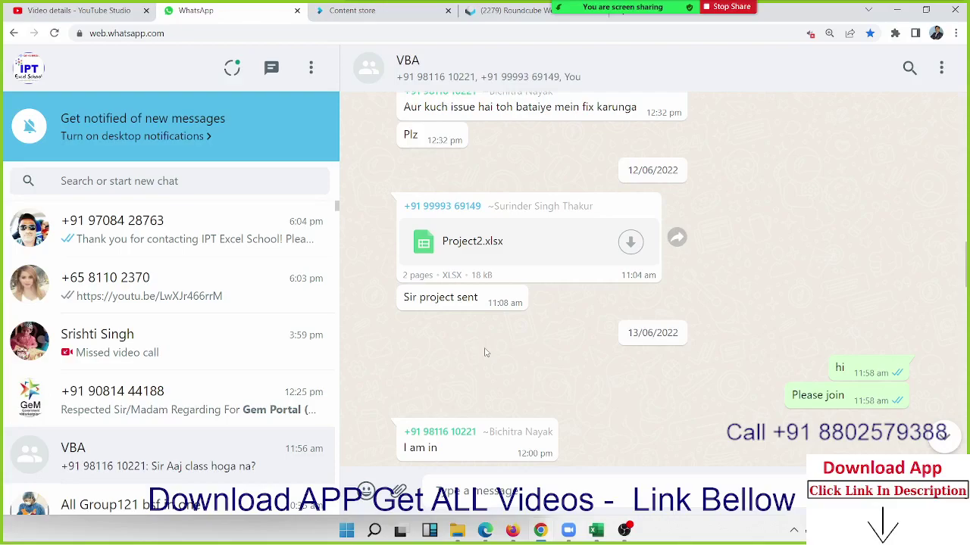
{"action": "mouse_move", "coordinate": [576, 6]}
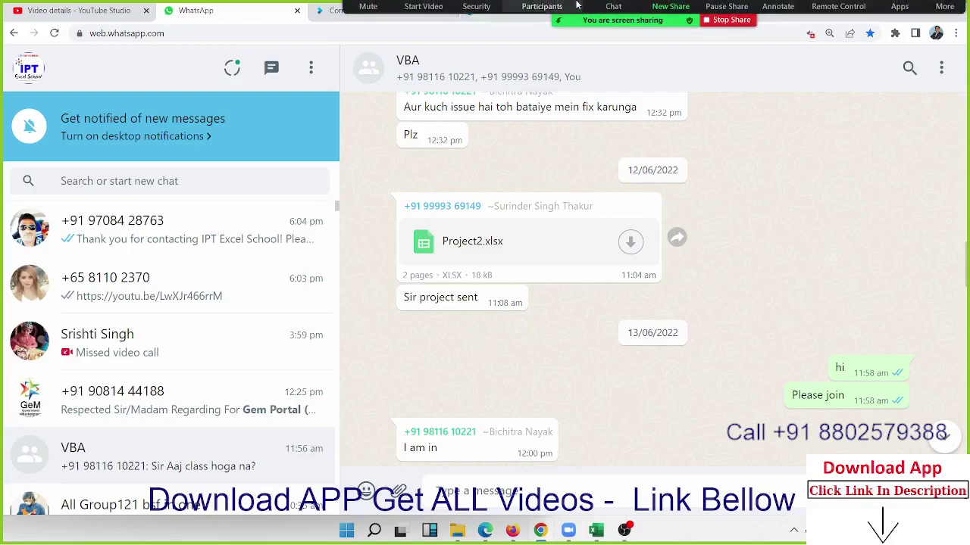
- Circle the Project2.xlsx attachment with an annotation, then erase all drawings
{"action": "left_click", "coordinate": [778, 16]}
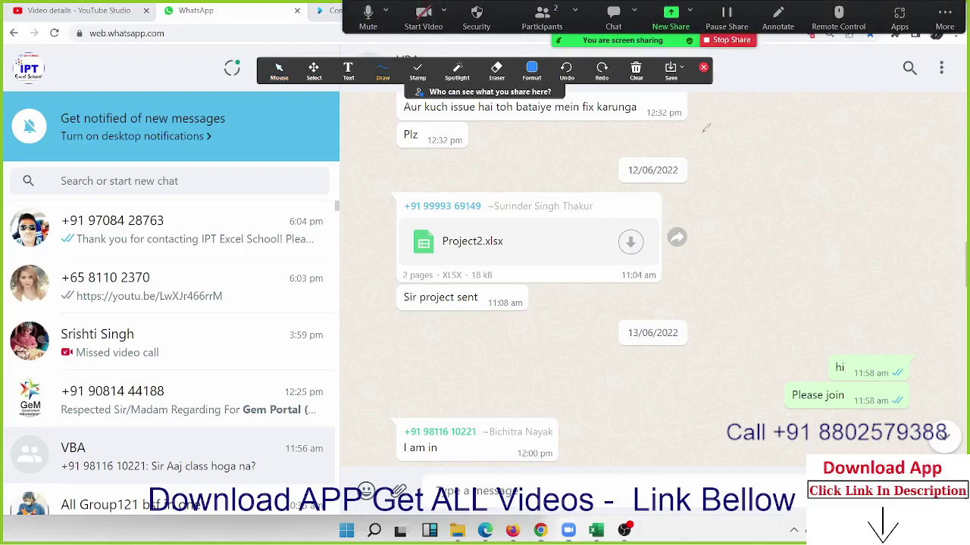
{"action": "mouse_move", "coordinate": [430, 216]}
{"action": "left_mouse_down"}
{"action": "mouse_move", "coordinate": [394, 255]}
{"action": "mouse_move", "coordinate": [514, 270]}
{"action": "mouse_move", "coordinate": [534, 226]}
{"action": "mouse_move", "coordinate": [416, 220]}
{"action": "left_mouse_up"}
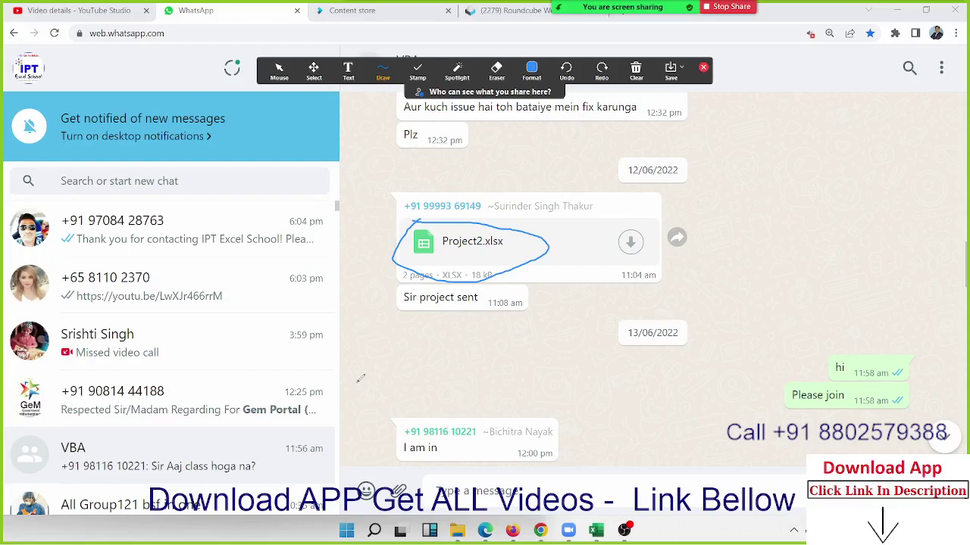
{"action": "left_click", "coordinate": [638, 74]}
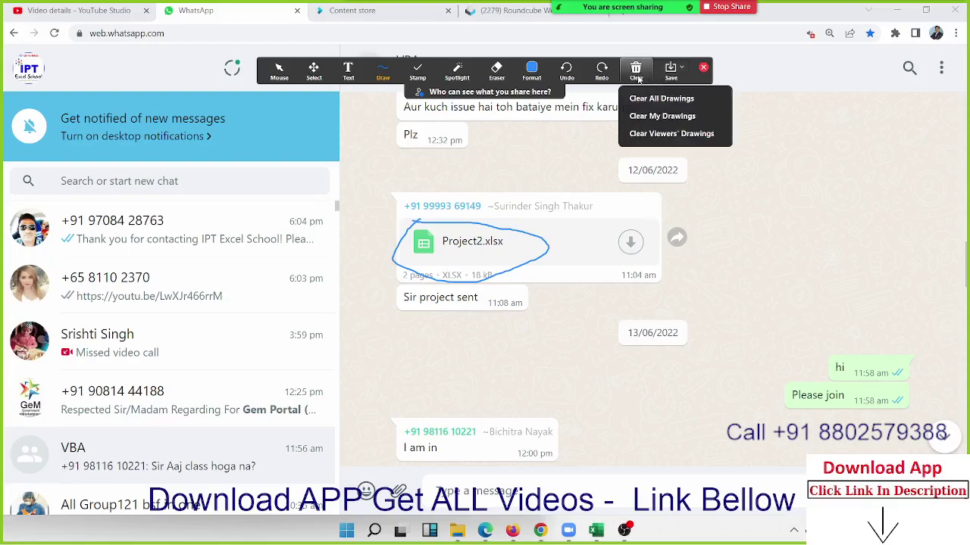
{"action": "left_click", "coordinate": [643, 115]}
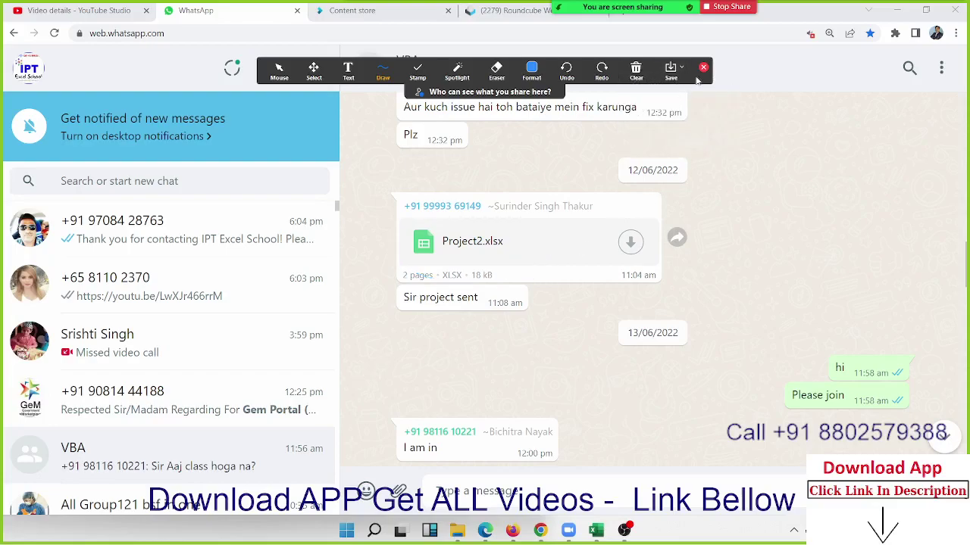
{"action": "left_click", "coordinate": [702, 70]}
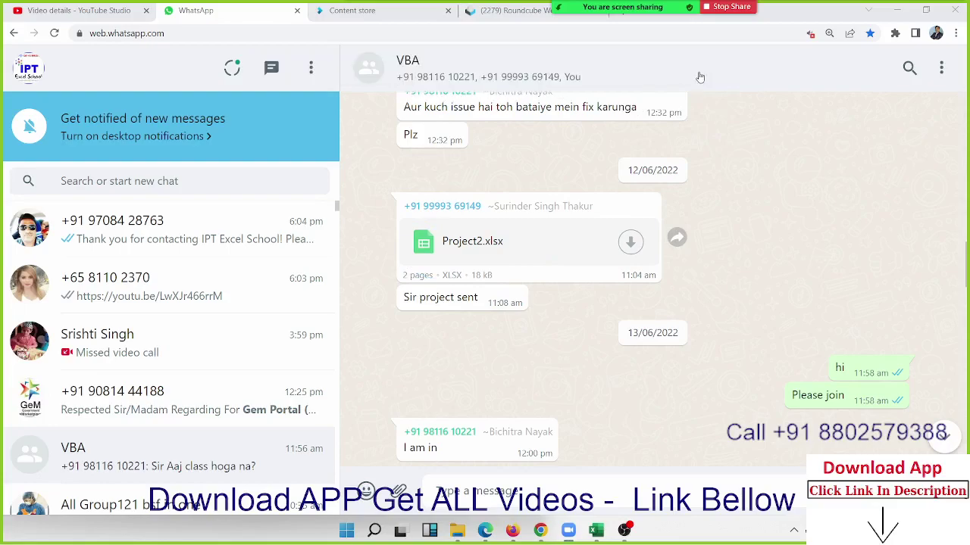
{"action": "mouse_move", "coordinate": [596, 530]}
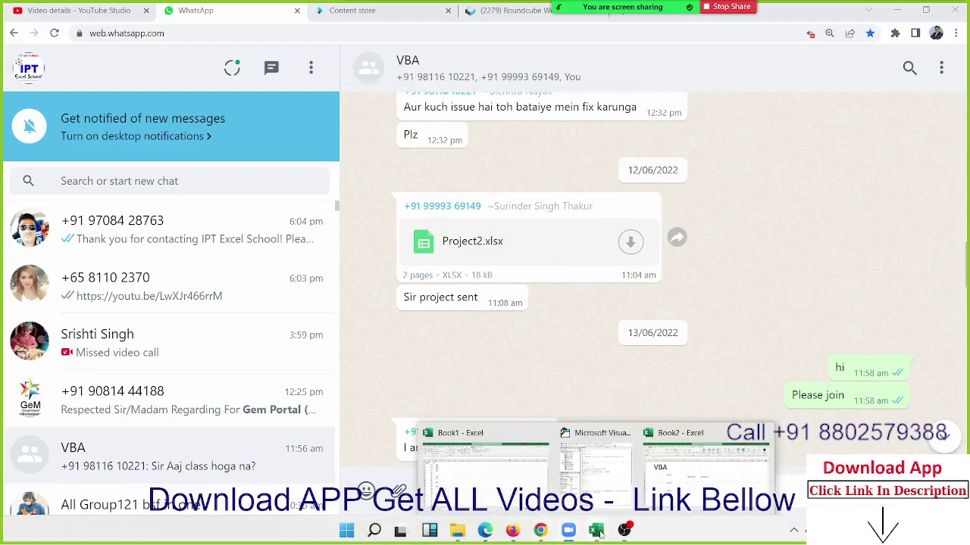
- In Book2's Save As dialog, pick Excel Macro-Enabled Workbook as the type, then cancel
{"action": "left_click", "coordinate": [696, 484]}
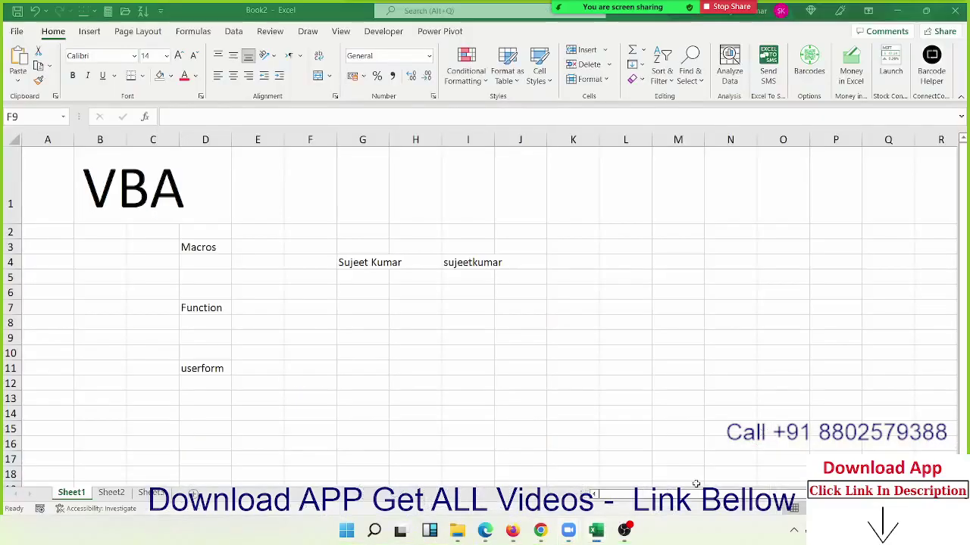
{"action": "left_click", "coordinate": [19, 31]}
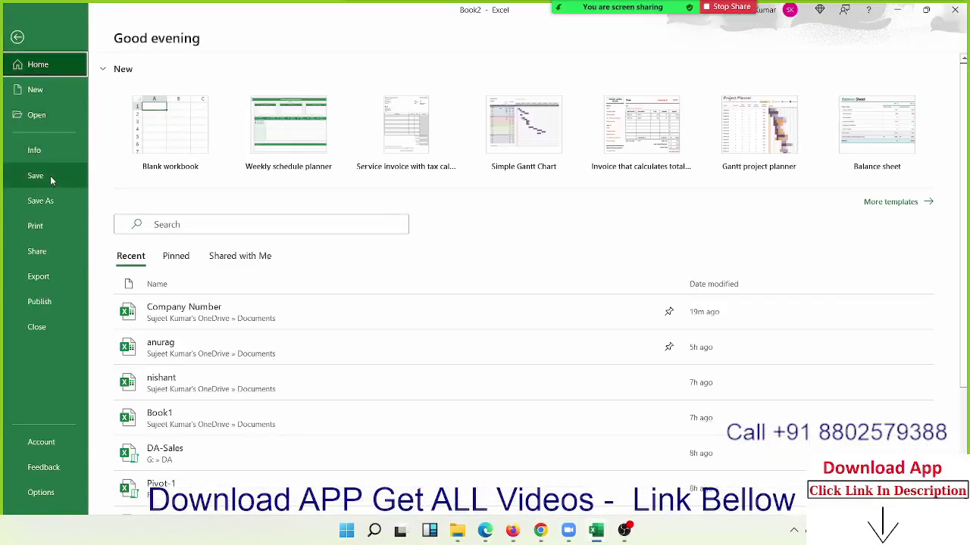
{"action": "left_click", "coordinate": [49, 201]}
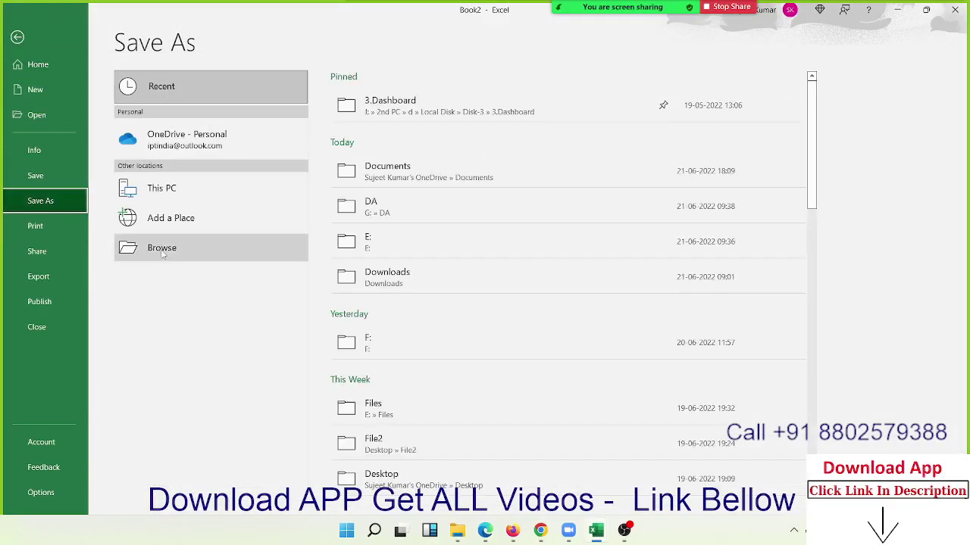
{"action": "left_click", "coordinate": [162, 254]}
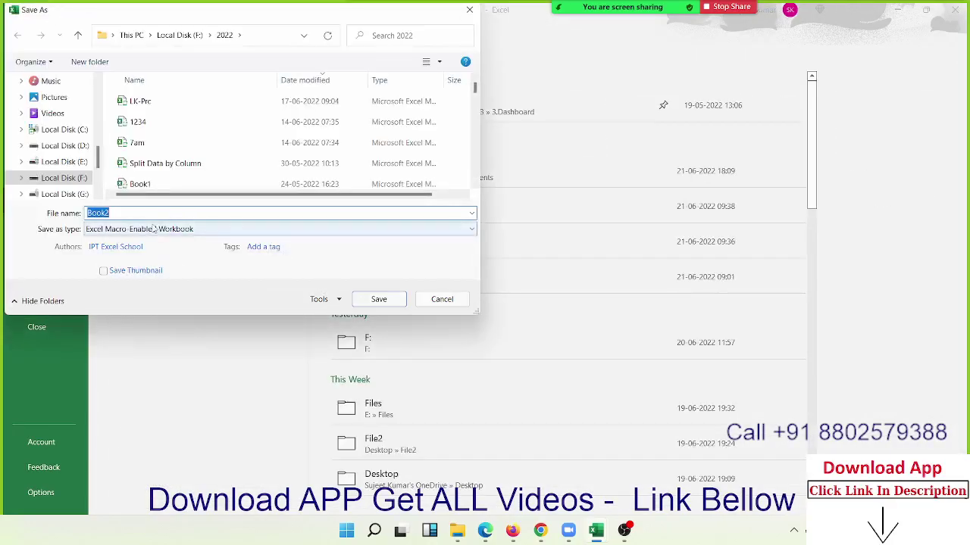
{"action": "left_click", "coordinate": [154, 228]}
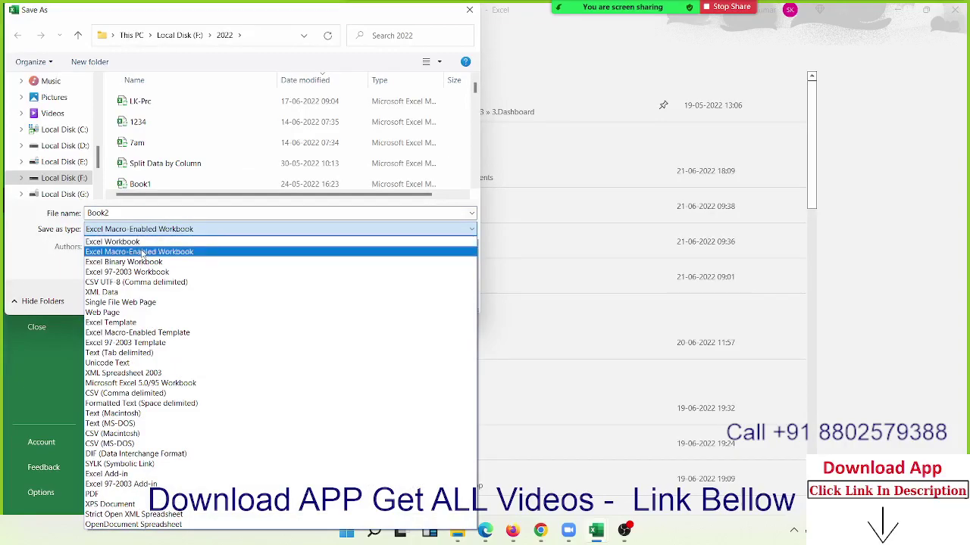
{"action": "left_click", "coordinate": [142, 253]}
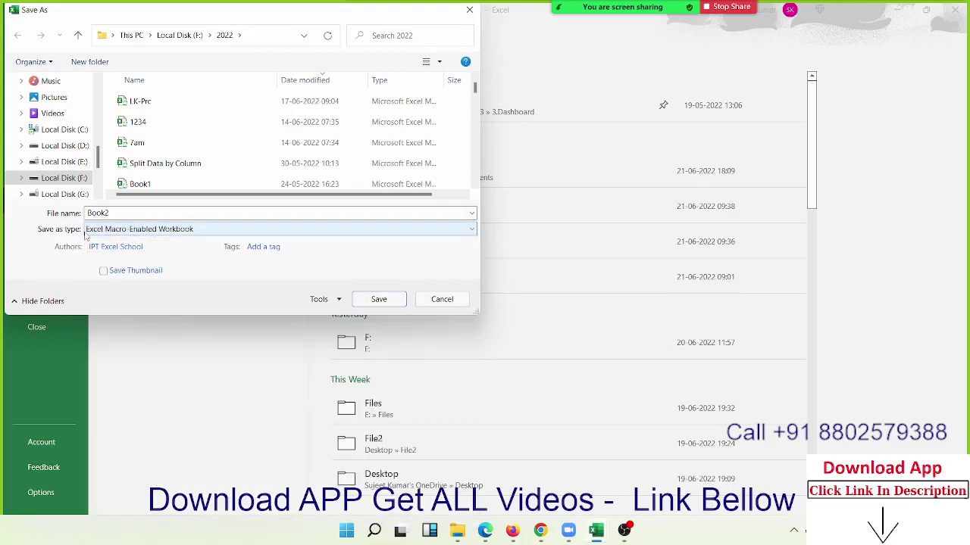
{"action": "key", "text": "Escape"}
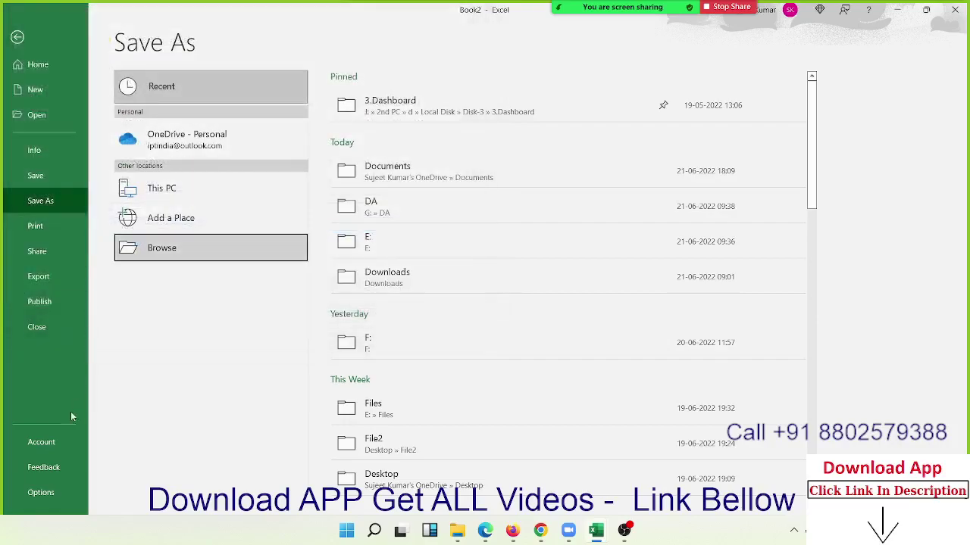
- Set 'Save files in this format' to Excel Macro-Enabled Workbook in Excel Options > Save
{"action": "left_click", "coordinate": [41, 492]}
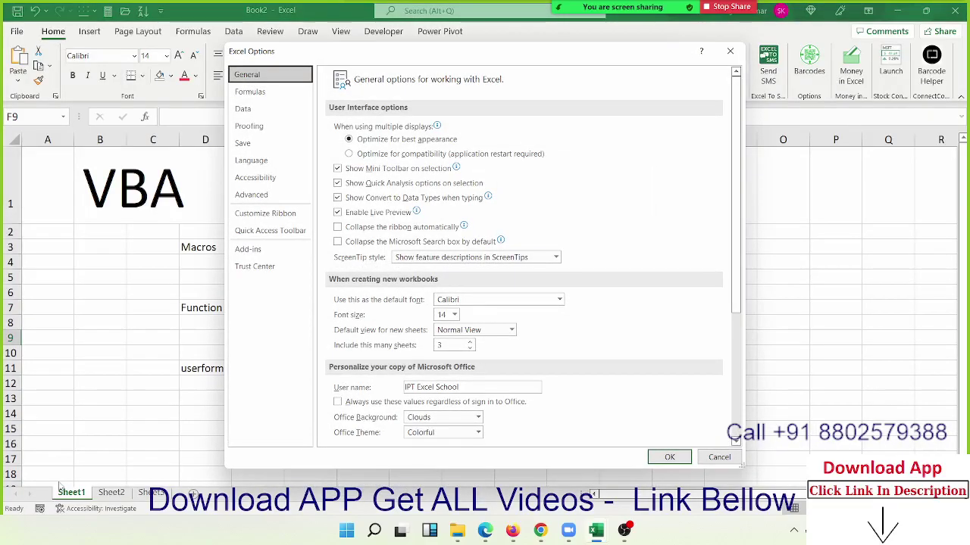
{"action": "left_click", "coordinate": [293, 143]}
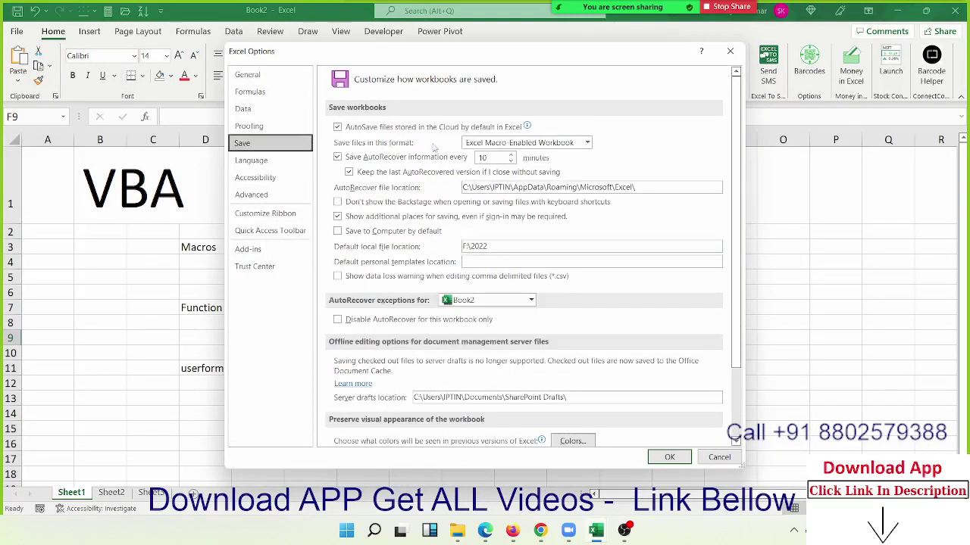
{"action": "left_click", "coordinate": [494, 145]}
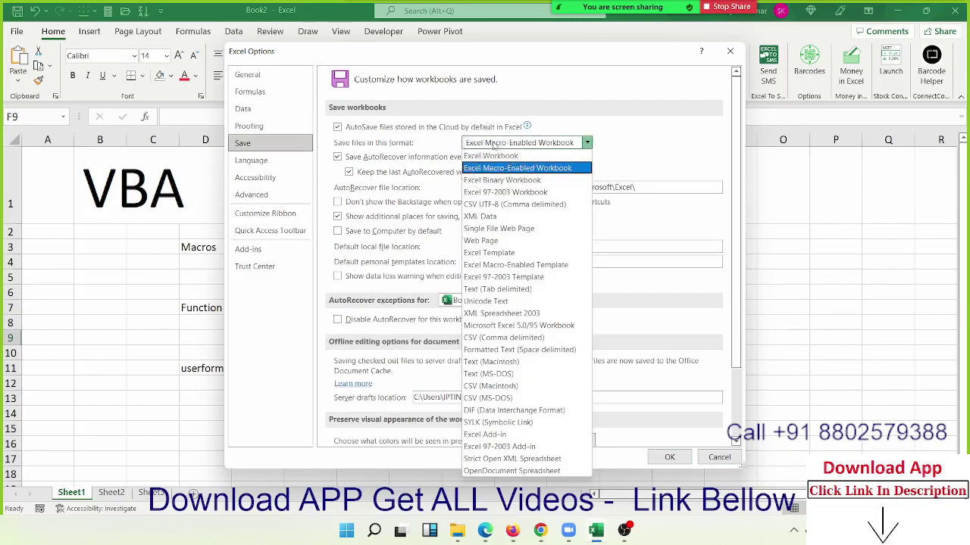
{"action": "key", "text": "Return"}
{"action": "key", "text": "Return"}
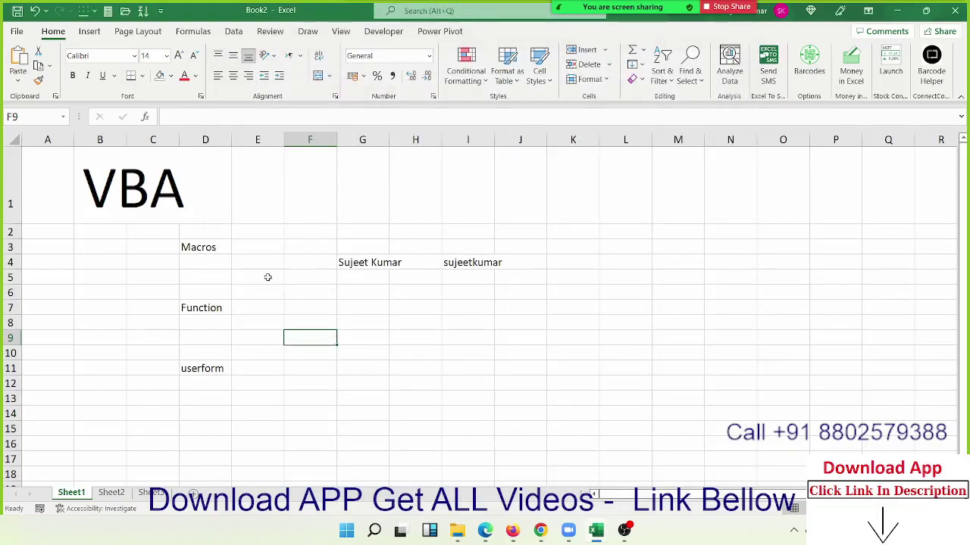
- Select cells H6 and J7, show the Developer ribbon, then switch to Chrome
{"action": "left_click", "coordinate": [439, 292]}
{"action": "left_click", "coordinate": [539, 307]}
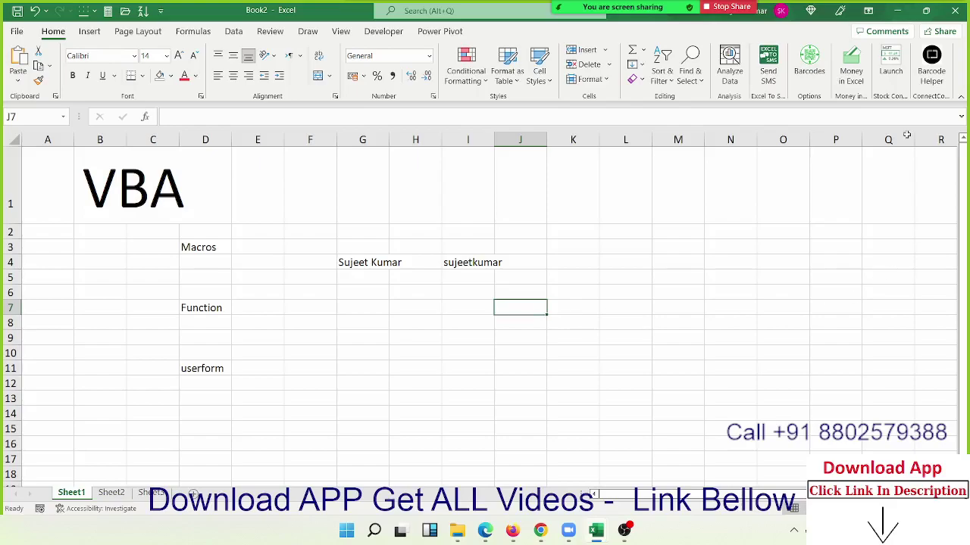
{"action": "left_click", "coordinate": [383, 31]}
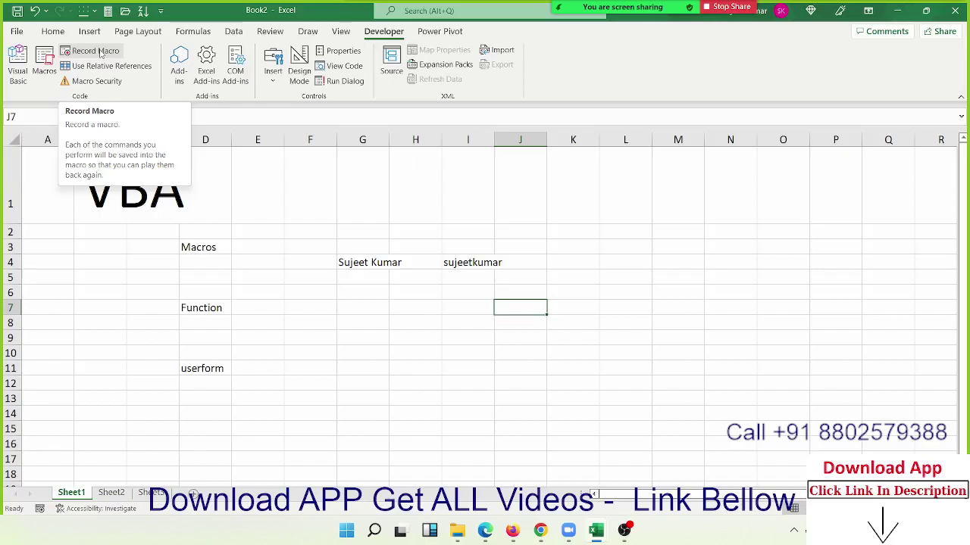
{"action": "left_click", "coordinate": [540, 530]}
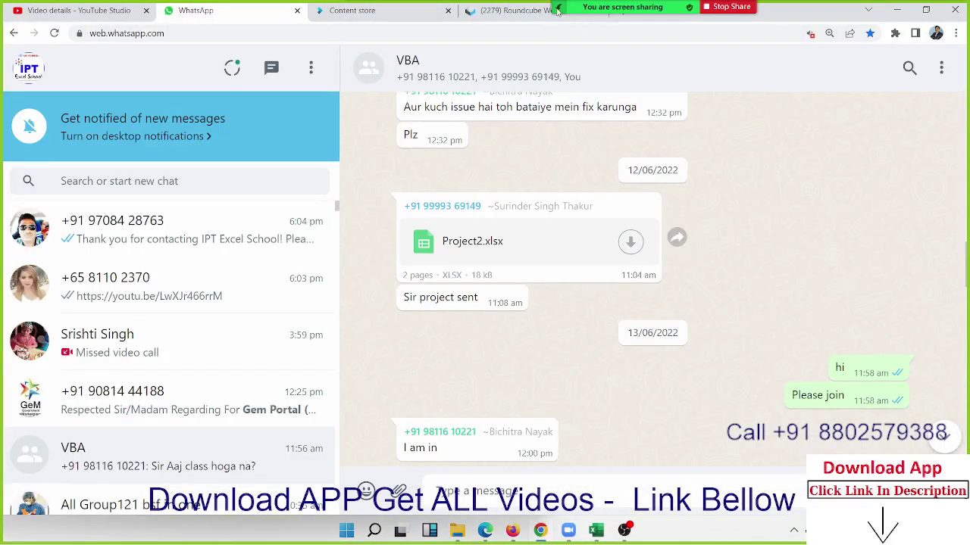
- Load excel-vba.com in a fresh Chrome tab and look over its Macros in Excel (VBA) page
{"action": "left_click", "coordinate": [623, 11]}
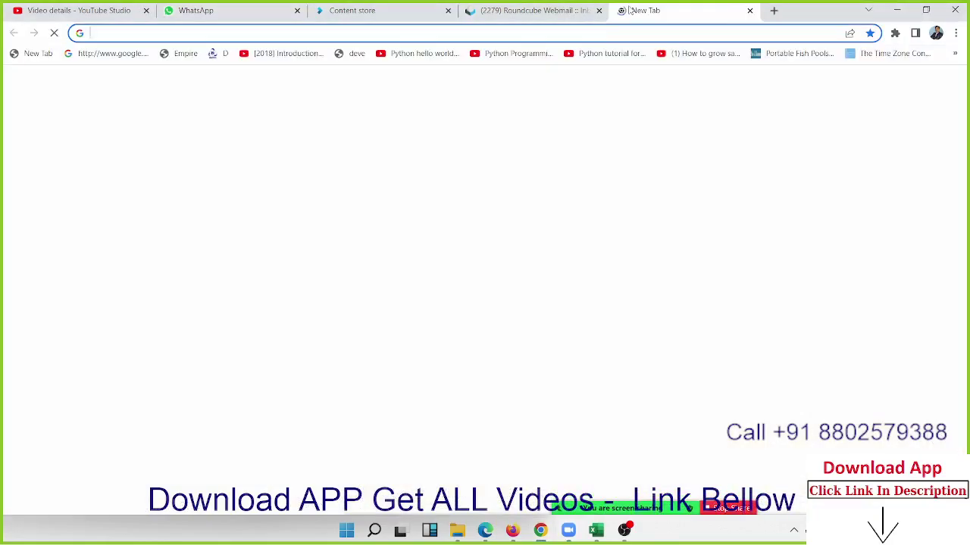
{"action": "type", "text": "ex"}
{"action": "key", "text": "Return"}
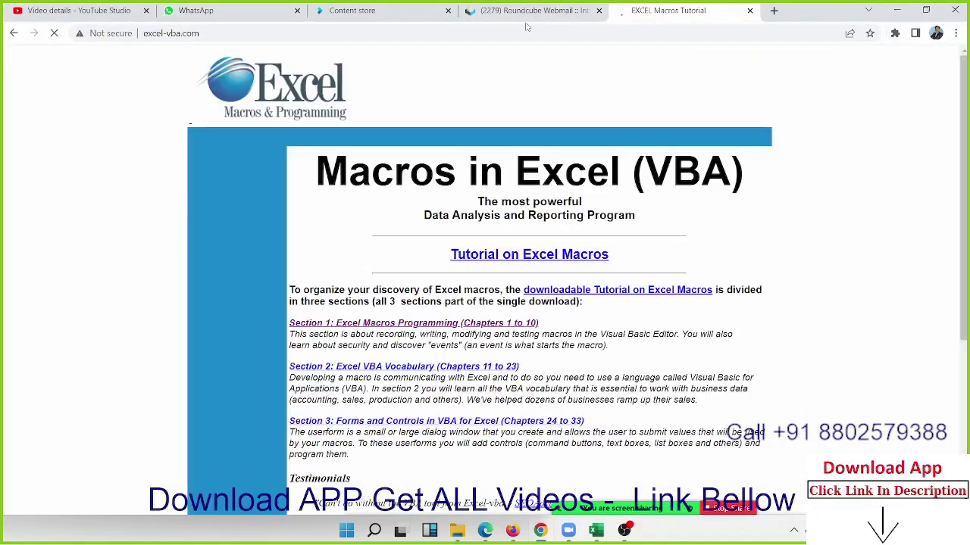
{"action": "left_click", "coordinate": [175, 33]}
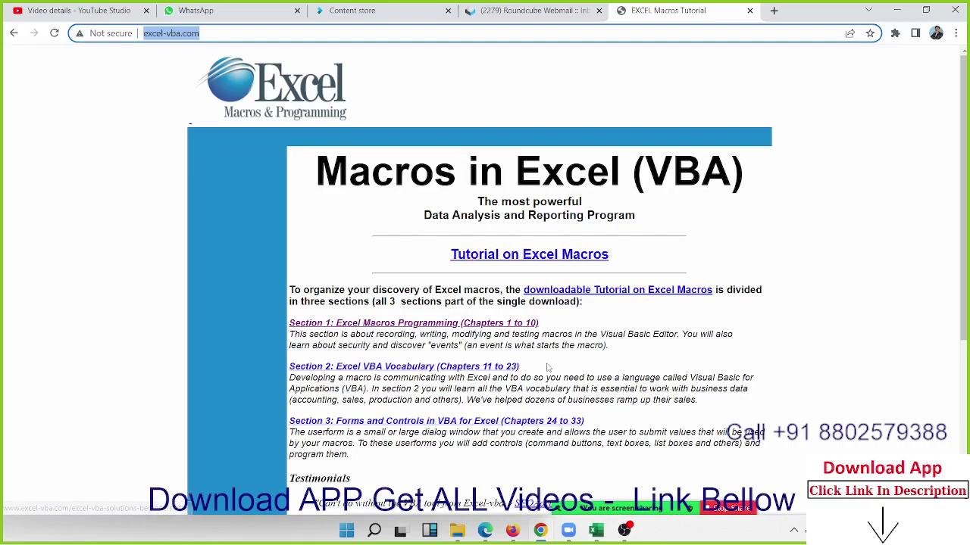
{"action": "scroll", "coordinate": [547, 367], "scroll_direction": "down", "scroll_amount": 3}
{"action": "scroll", "coordinate": [542, 372], "scroll_direction": "up", "scroll_amount": 3}
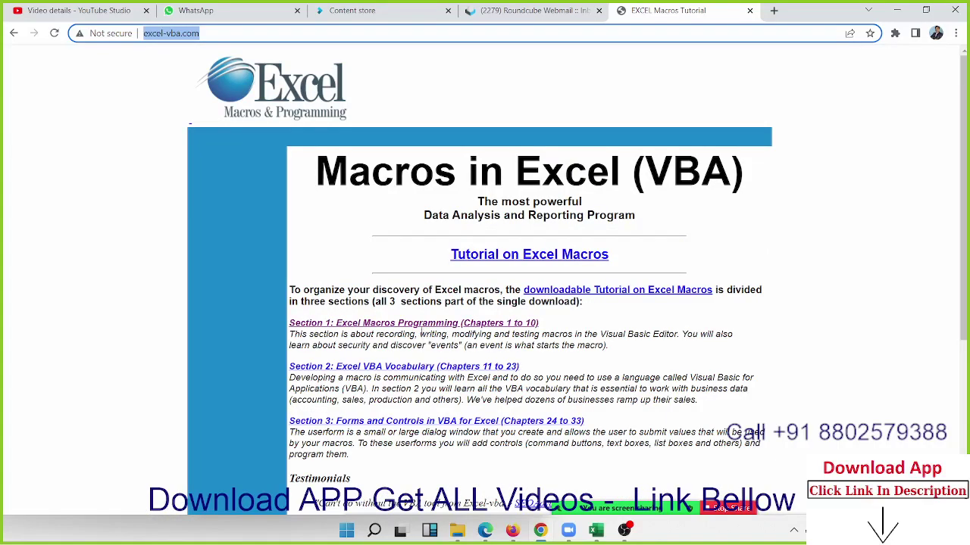
{"action": "left_click", "coordinate": [421, 326]}
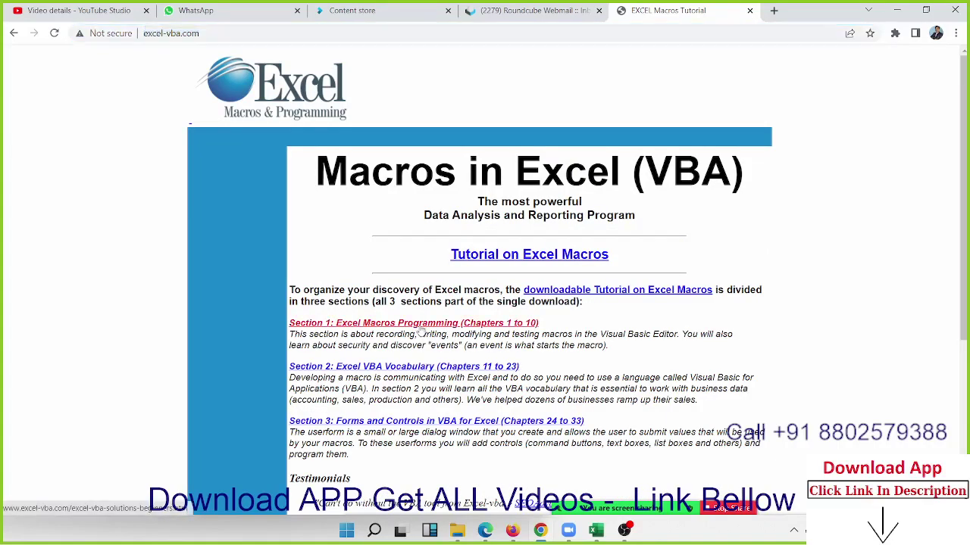
{"action": "scroll", "coordinate": [455, 441], "scroll_direction": "down", "scroll_amount": 1}
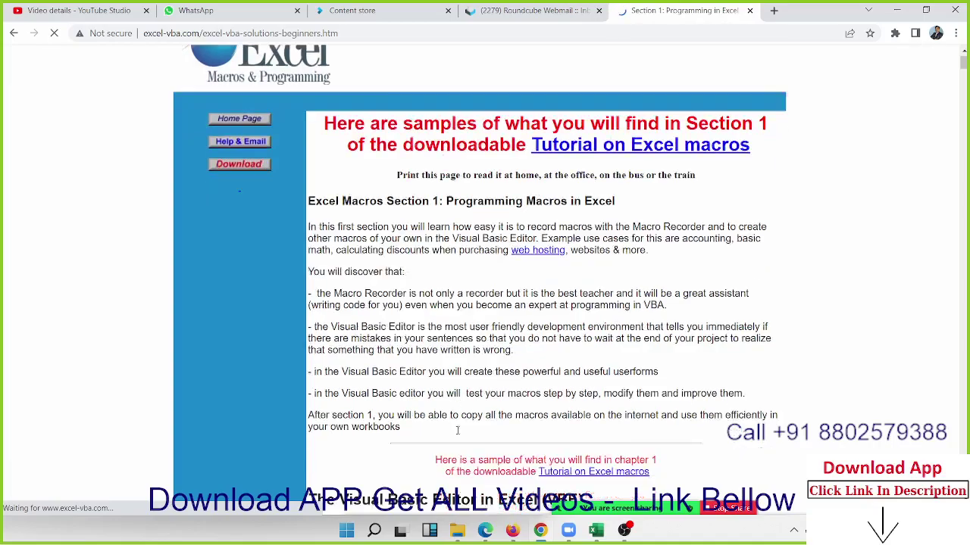
{"action": "scroll", "coordinate": [454, 440], "scroll_direction": "down", "scroll_amount": 6}
{"action": "scroll", "coordinate": [454, 441], "scroll_direction": "down", "scroll_amount": 5}
{"action": "scroll", "coordinate": [457, 437], "scroll_direction": "down", "scroll_amount": 4}
{"action": "scroll", "coordinate": [457, 437], "scroll_direction": "down", "scroll_amount": 7}
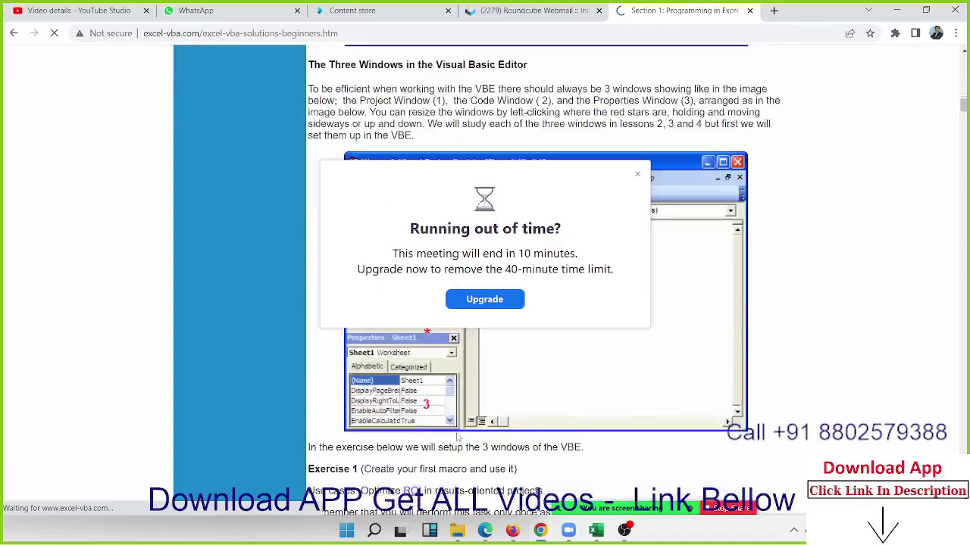
{"action": "left_click", "coordinate": [638, 176]}
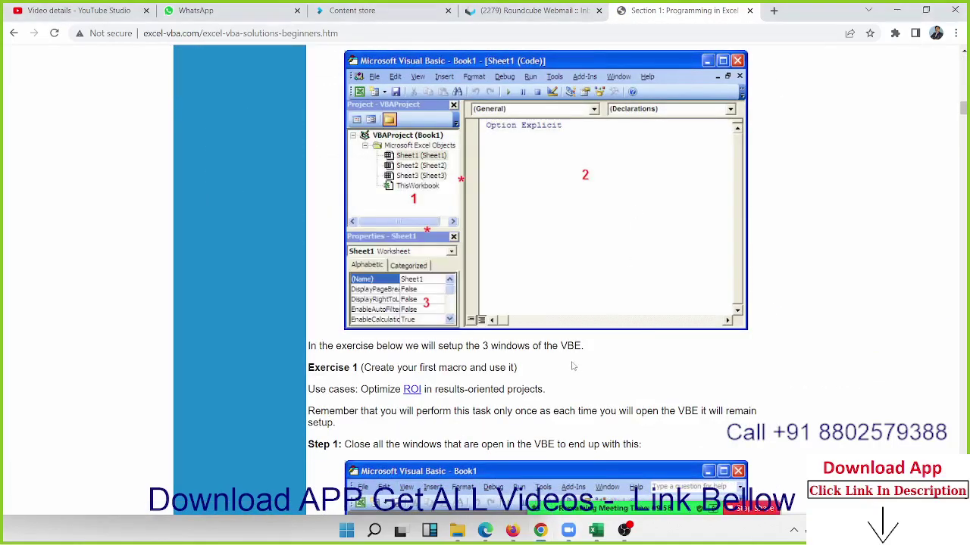
{"action": "scroll", "coordinate": [567, 364], "scroll_direction": "down", "scroll_amount": 5}
{"action": "scroll", "coordinate": [566, 364], "scroll_direction": "down", "scroll_amount": 4}
{"action": "scroll", "coordinate": [567, 364], "scroll_direction": "down", "scroll_amount": 5}
{"action": "scroll", "coordinate": [568, 369], "scroll_direction": "down", "scroll_amount": 5}
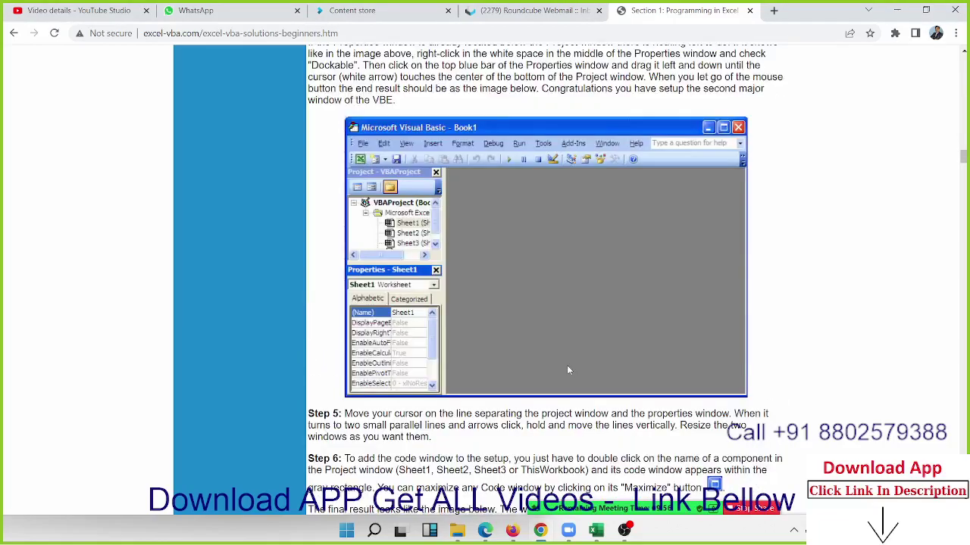
{"action": "scroll", "coordinate": [569, 369], "scroll_direction": "down", "scroll_amount": 5}
{"action": "scroll", "coordinate": [568, 368], "scroll_direction": "down", "scroll_amount": 5}
{"action": "scroll", "coordinate": [567, 367], "scroll_direction": "down", "scroll_amount": 3}
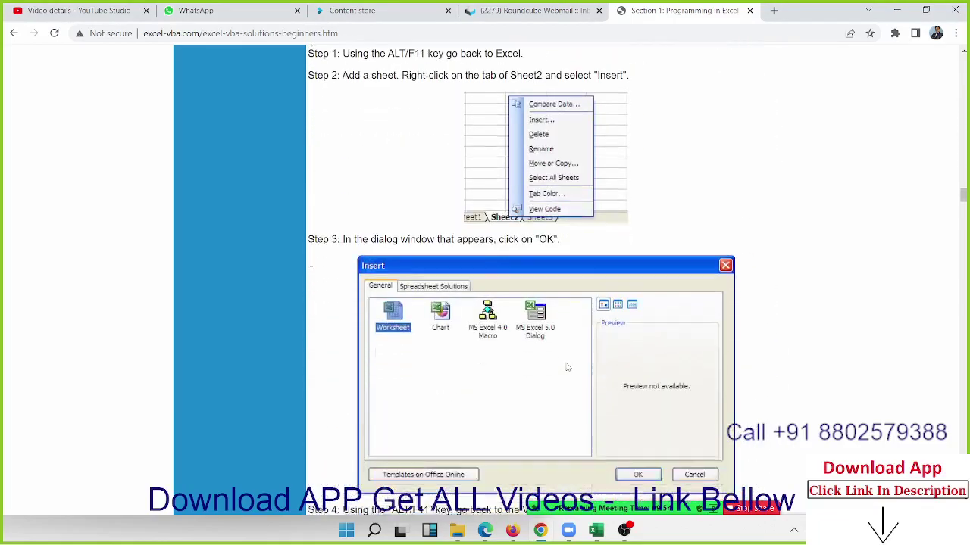
{"action": "scroll", "coordinate": [567, 368], "scroll_direction": "up", "scroll_amount": 15}
{"action": "scroll", "coordinate": [567, 369], "scroll_direction": "down", "scroll_amount": 5}
{"action": "scroll", "coordinate": [565, 372], "scroll_direction": "down", "scroll_amount": 1}
{"action": "scroll", "coordinate": [565, 372], "scroll_direction": "down", "scroll_amount": 5}
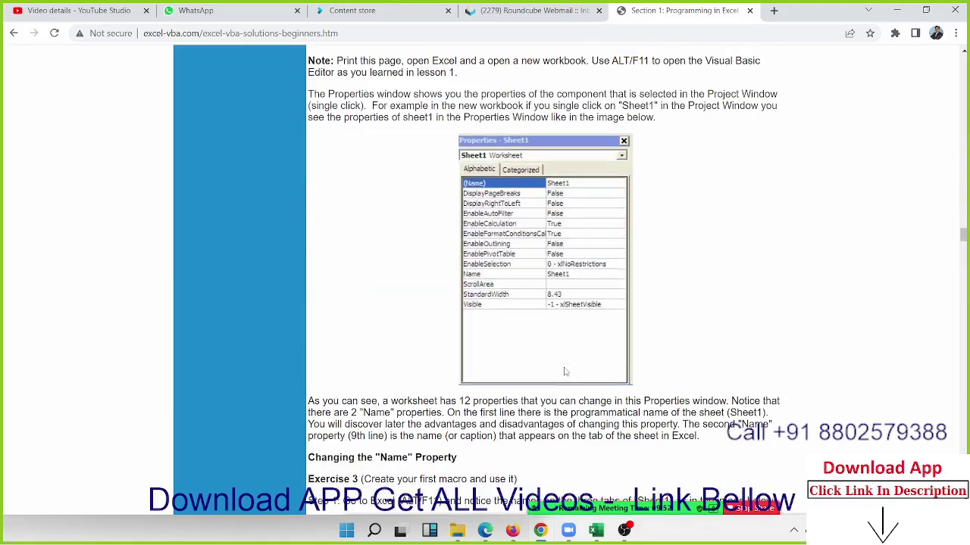
{"action": "scroll", "coordinate": [565, 372], "scroll_direction": "down", "scroll_amount": 5}
{"action": "scroll", "coordinate": [565, 371], "scroll_direction": "down", "scroll_amount": 5}
{"action": "scroll", "coordinate": [564, 371], "scroll_direction": "down", "scroll_amount": 5}
{"action": "scroll", "coordinate": [565, 370], "scroll_direction": "down", "scroll_amount": 5}
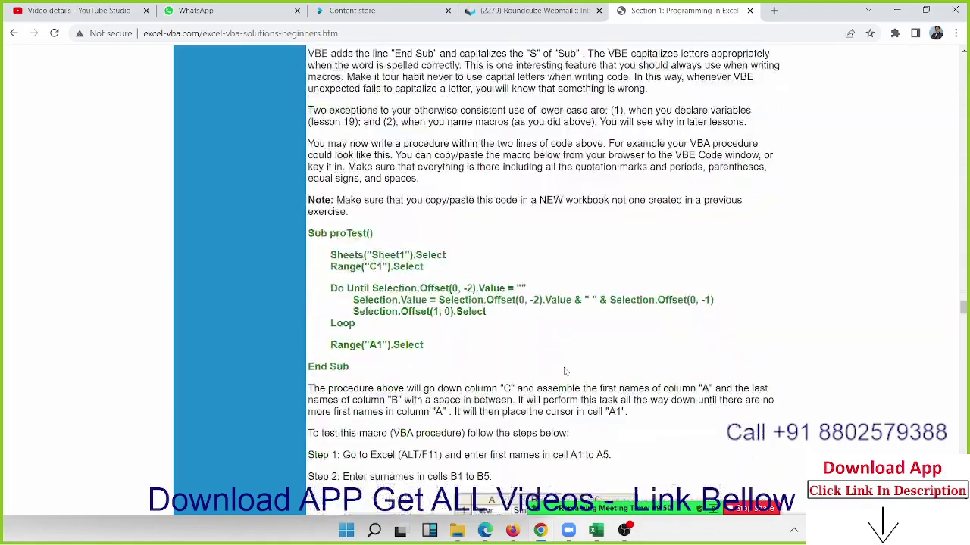
{"action": "scroll", "coordinate": [564, 370], "scroll_direction": "down", "scroll_amount": 5}
{"action": "scroll", "coordinate": [564, 371], "scroll_direction": "down", "scroll_amount": 5}
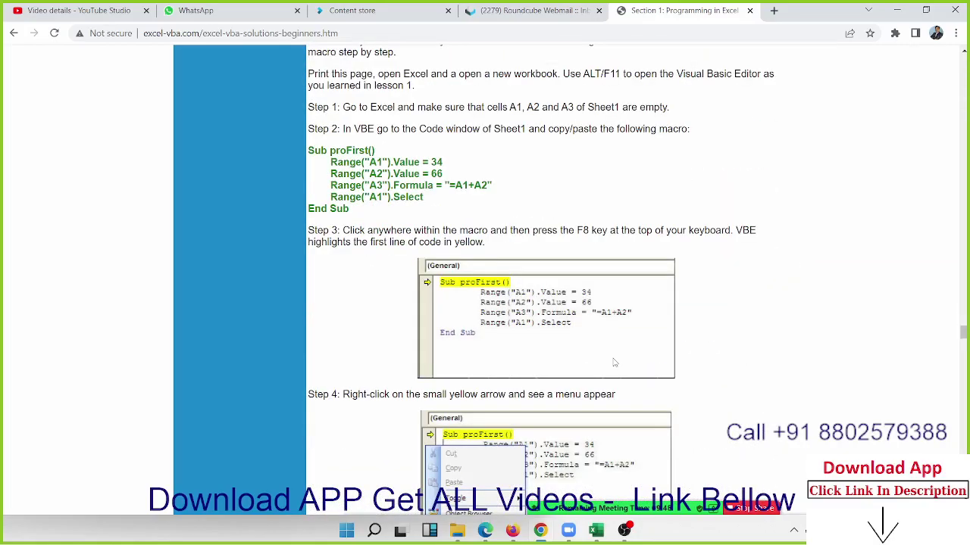
{"action": "scroll", "coordinate": [614, 363], "scroll_direction": "down", "scroll_amount": 4}
{"action": "scroll", "coordinate": [614, 363], "scroll_direction": "down", "scroll_amount": 1}
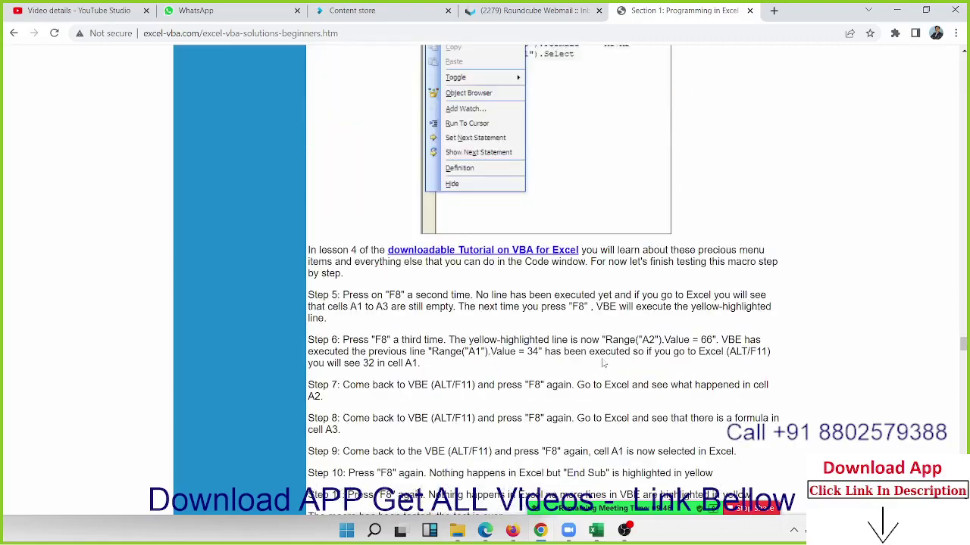
{"action": "scroll", "coordinate": [581, 302], "scroll_direction": "up", "scroll_amount": 5}
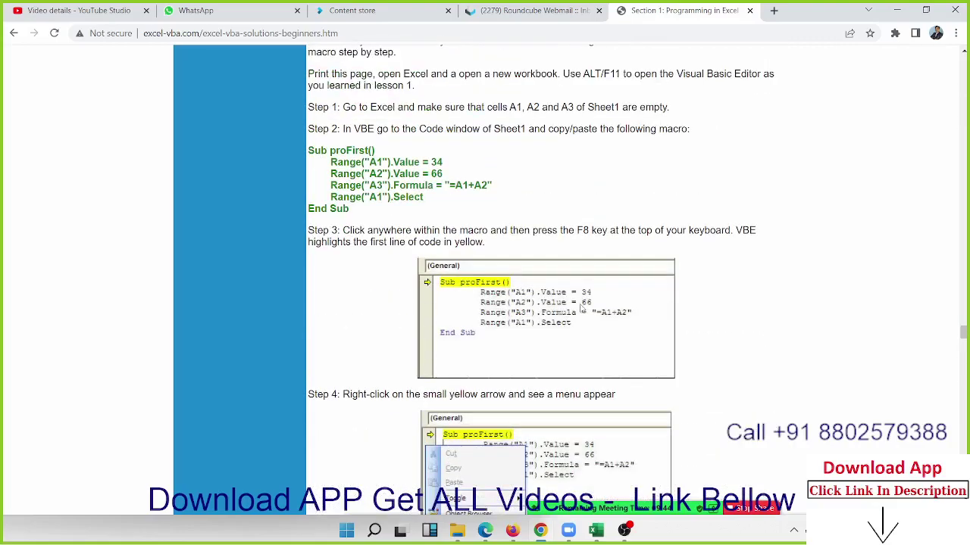
{"action": "key", "text": "super"}
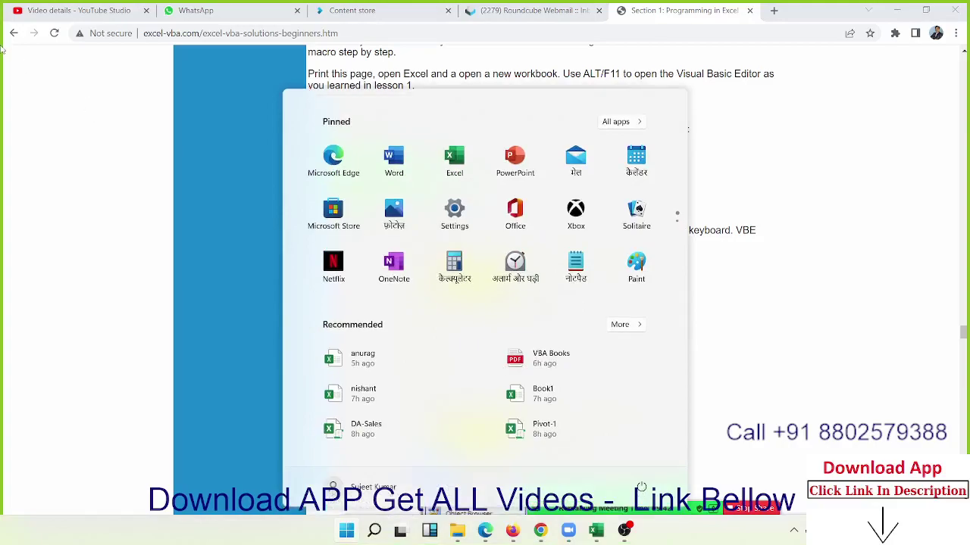
{"action": "left_click", "coordinate": [14, 32]}
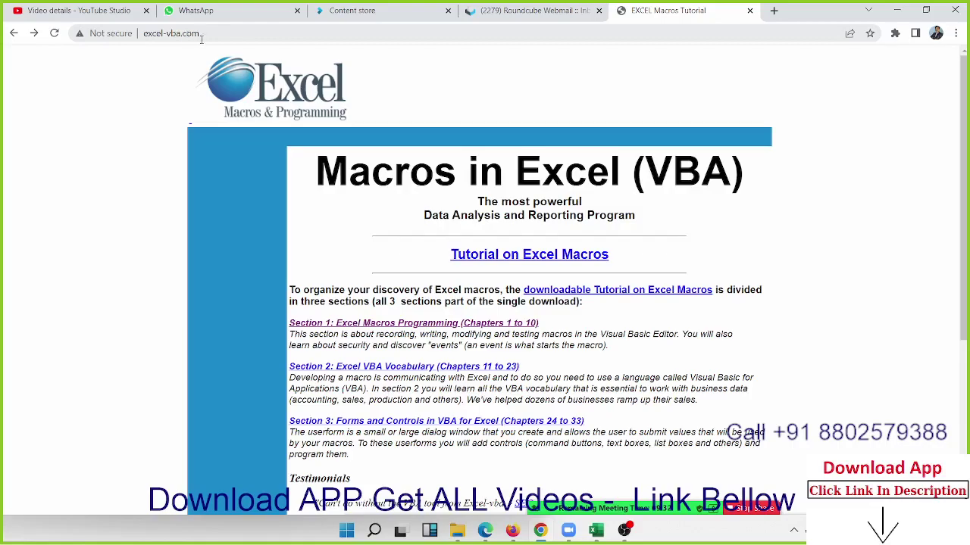
- Minimise Chrome to reveal the Windows desktop, then open and close Zoom's More menu
{"action": "left_click", "coordinate": [538, 530]}
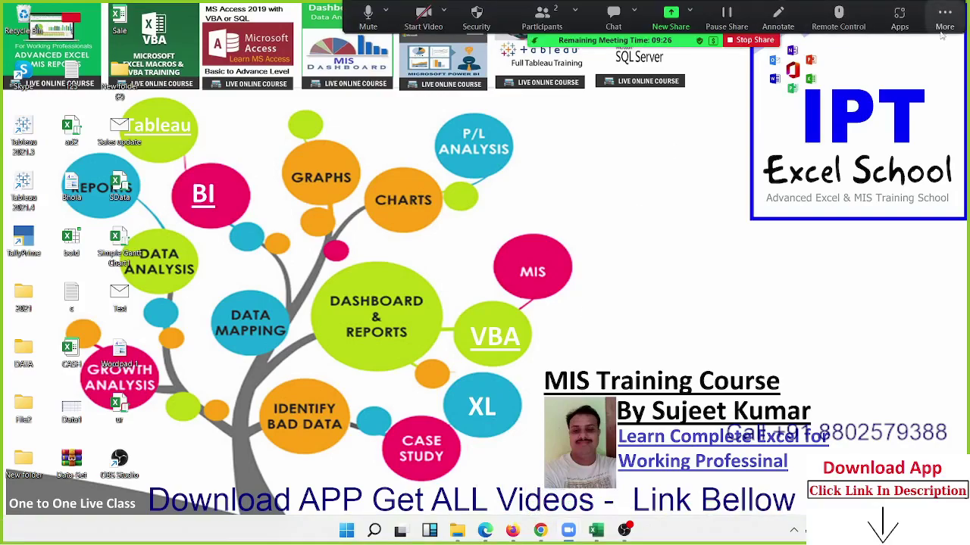
{"action": "left_click", "coordinate": [942, 31]}
{"action": "left_click", "coordinate": [625, 533]}
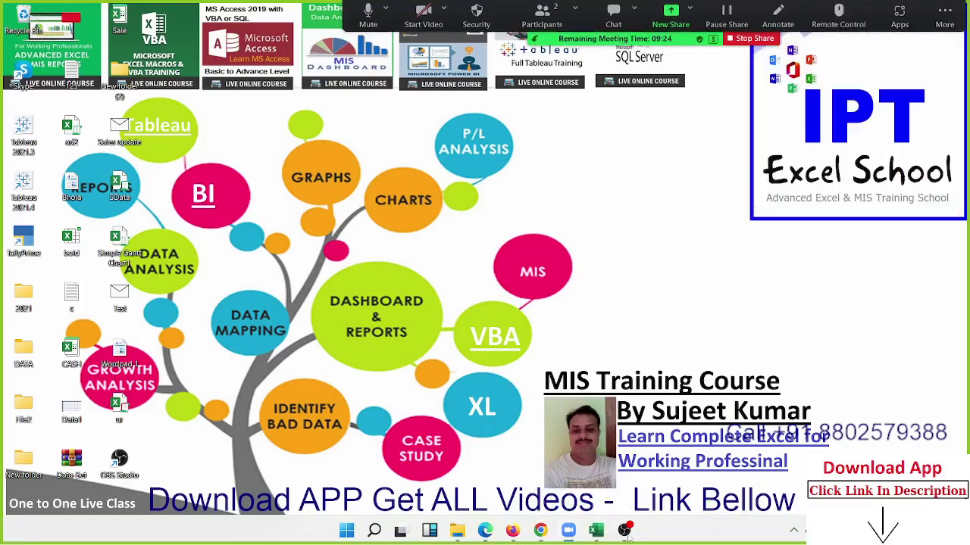